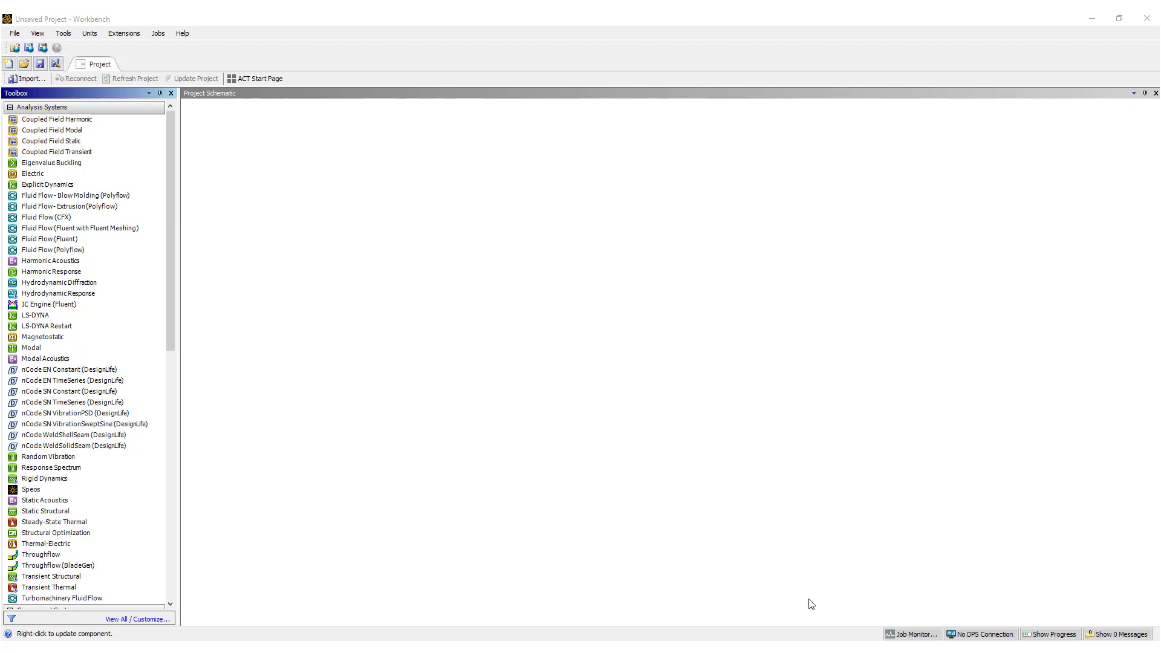
# Step: Chain Static Structural, Modal and Transient Structural systems, then open Geometry A3 in SpaceClaim
pyautogui.scroll(-1, 129, 419)
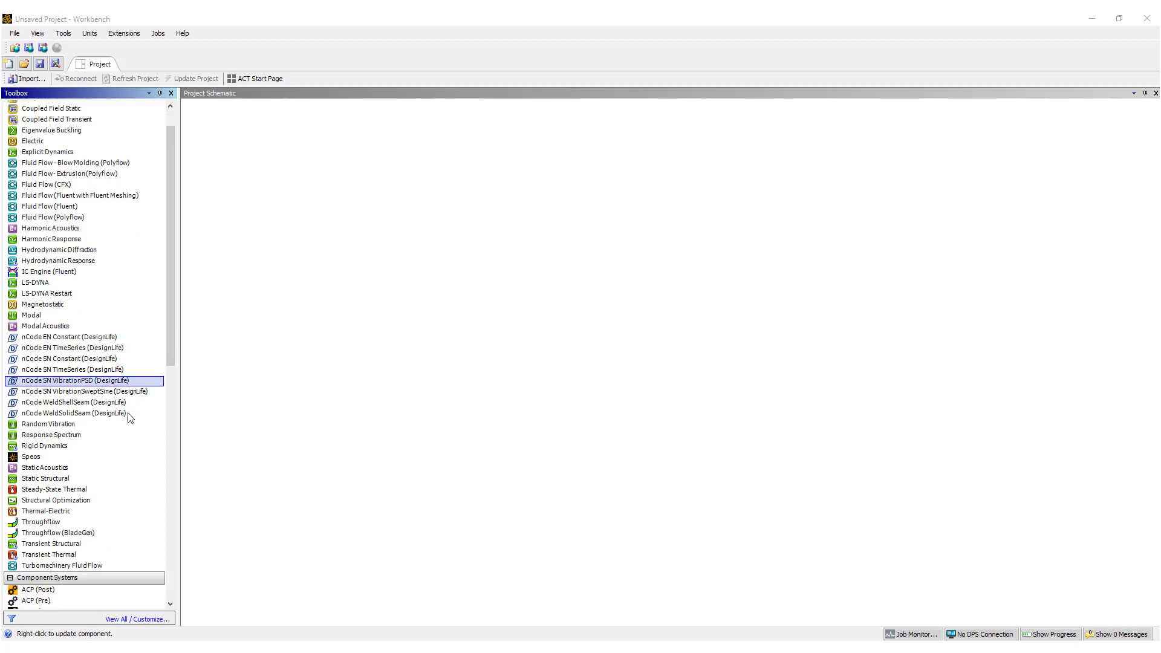
pyautogui.moveTo(112, 481); pyautogui.dragTo(258, 174)
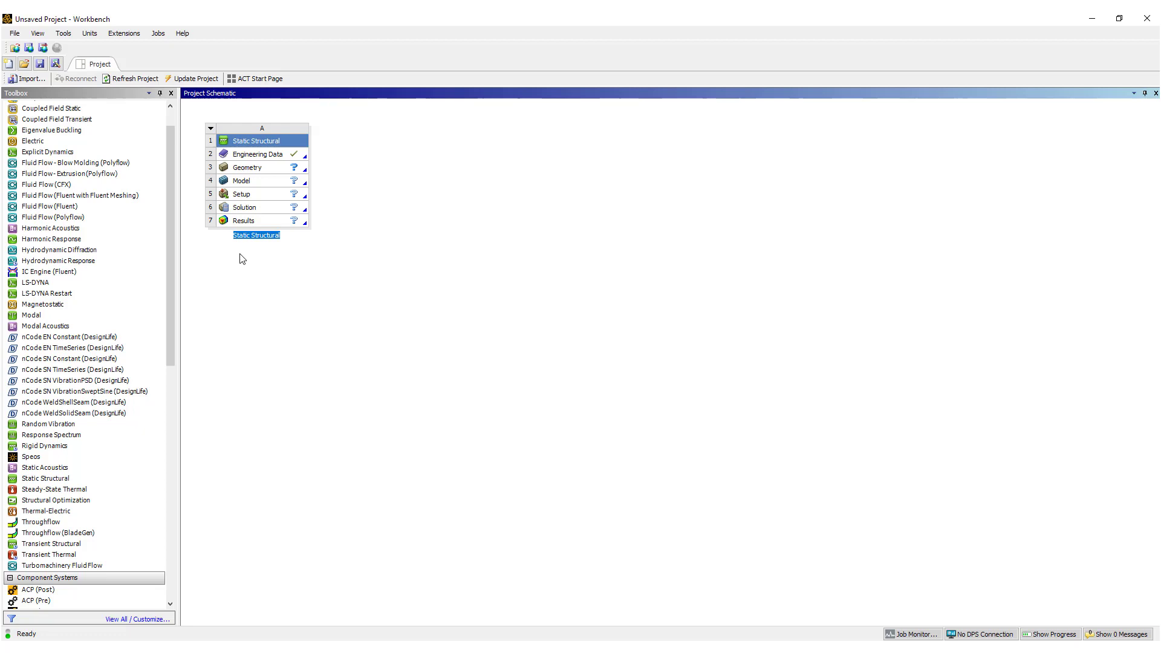
pyautogui.moveTo(60, 317); pyautogui.dragTo(268, 215)
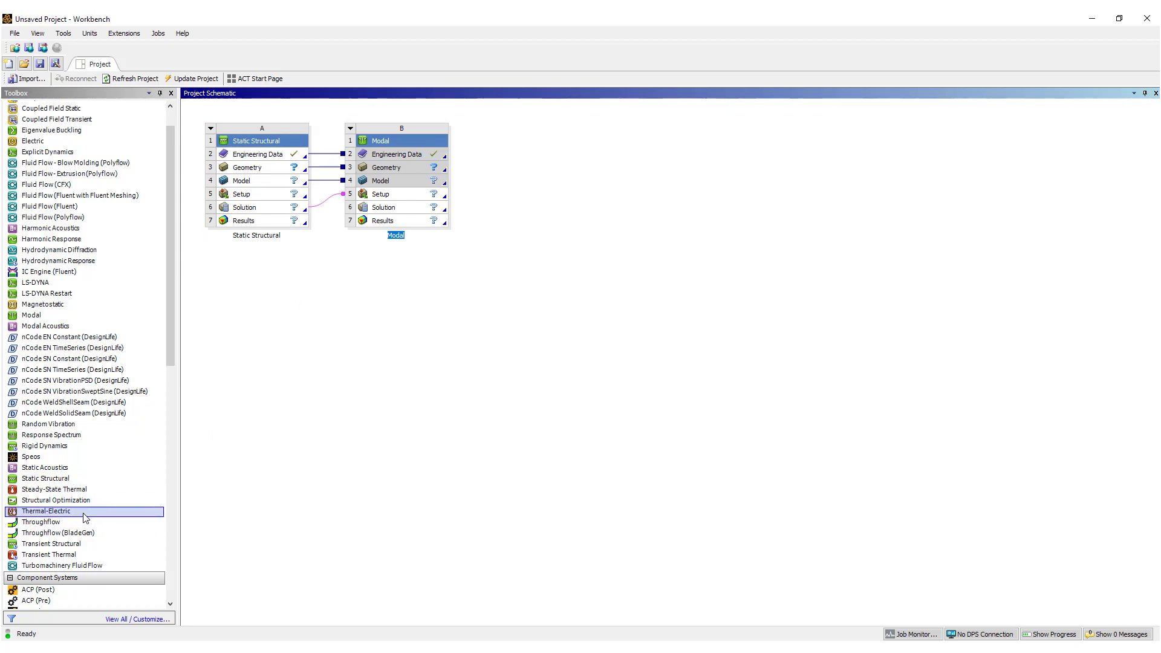
pyautogui.moveTo(73, 545); pyautogui.dragTo(392, 208)
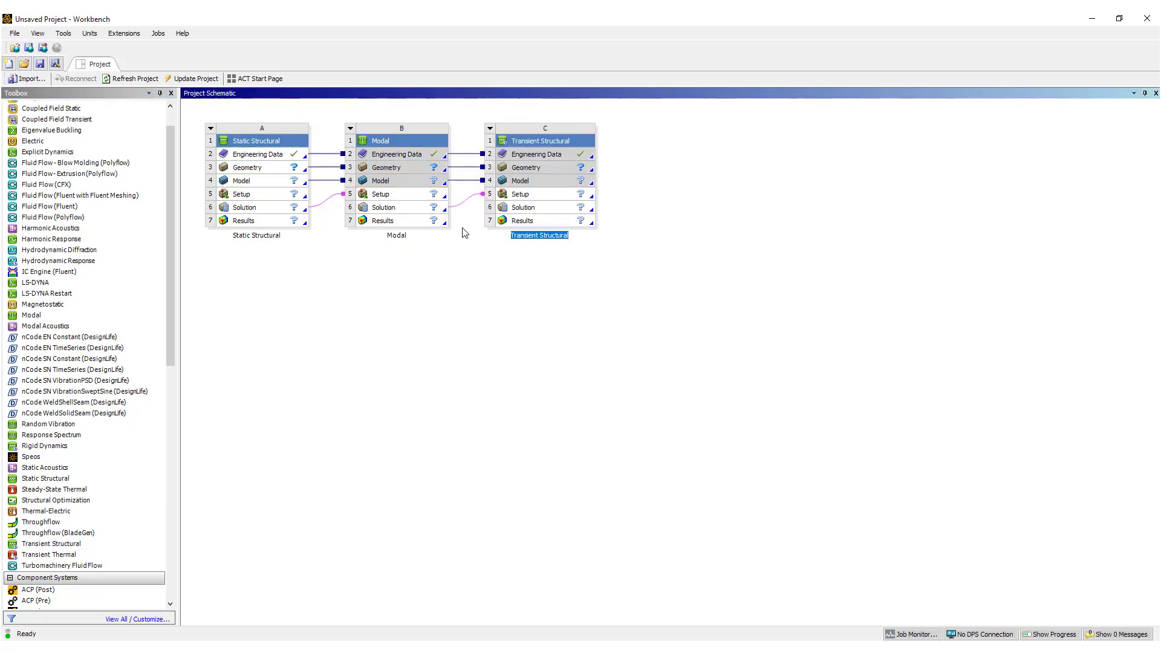
pyautogui.doubleClick(265, 175)
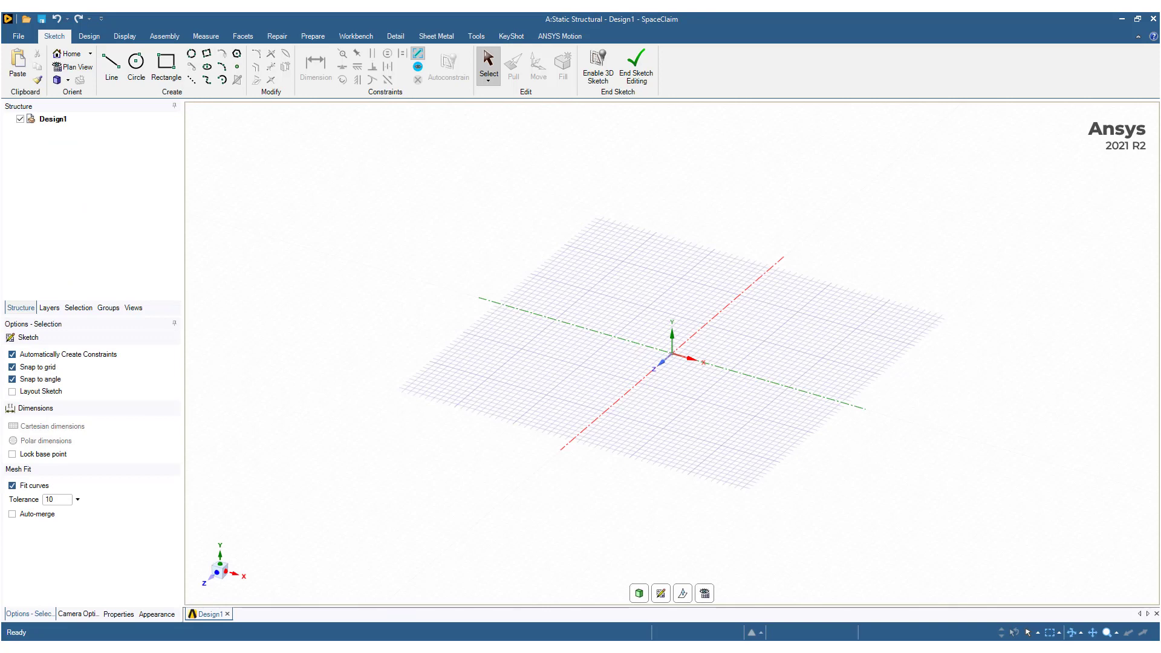
# Step: Draw a 21 in line starting at the origin and exit the sketch
pyautogui.click(112, 65)
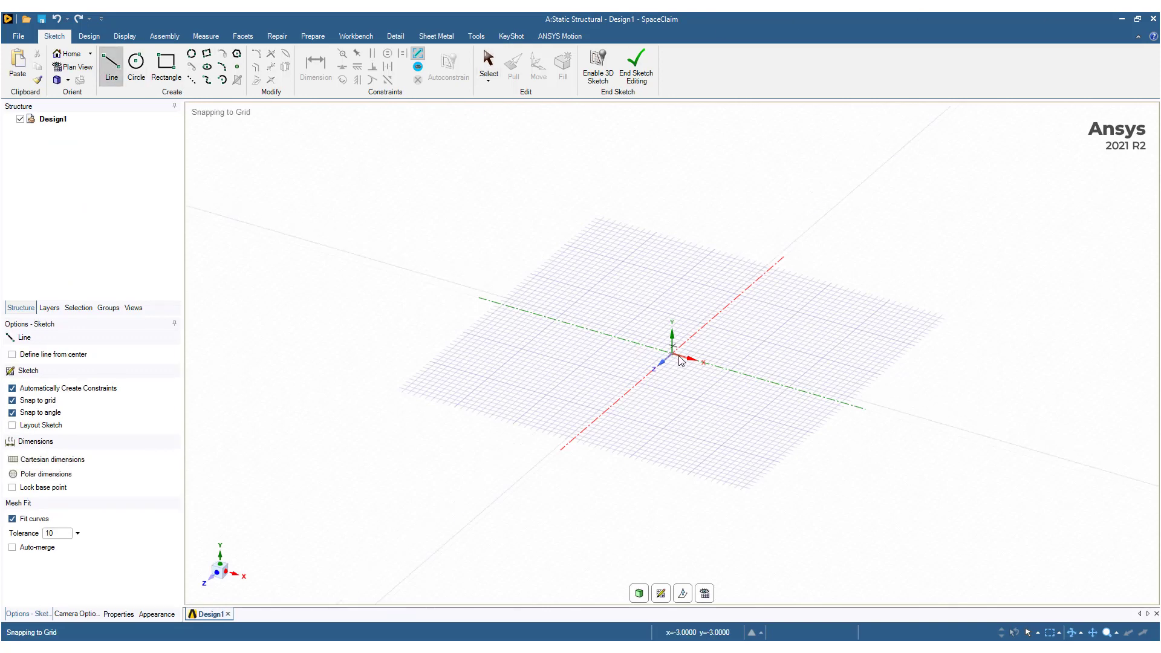
pyautogui.click(673, 355)
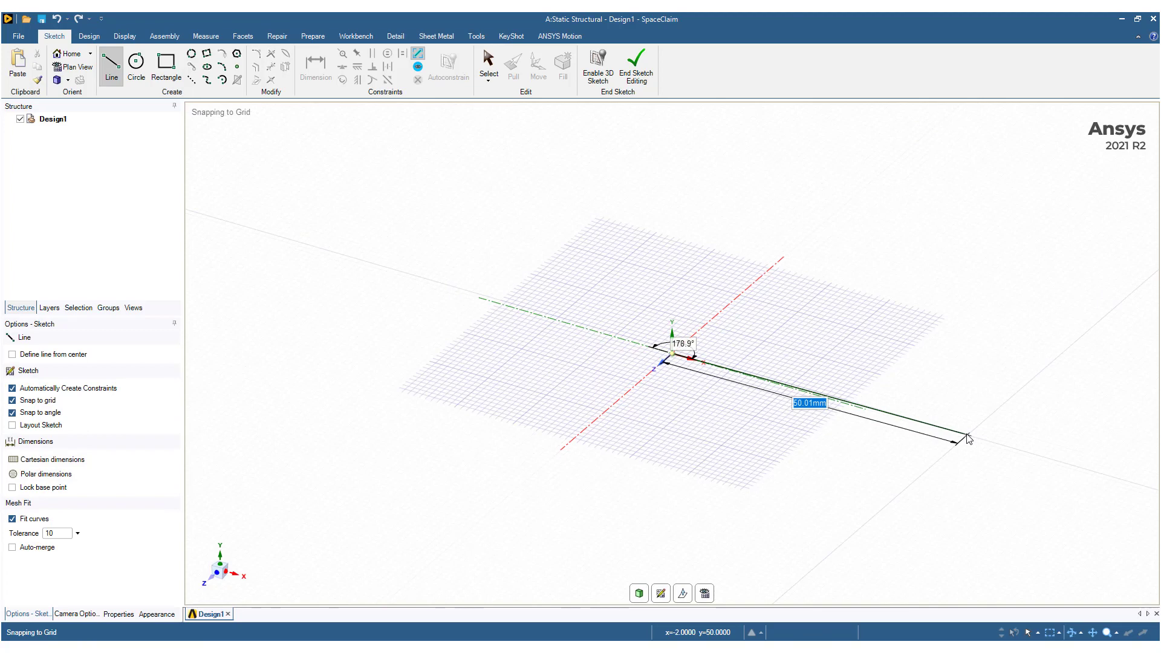
pyautogui.write('21inch')
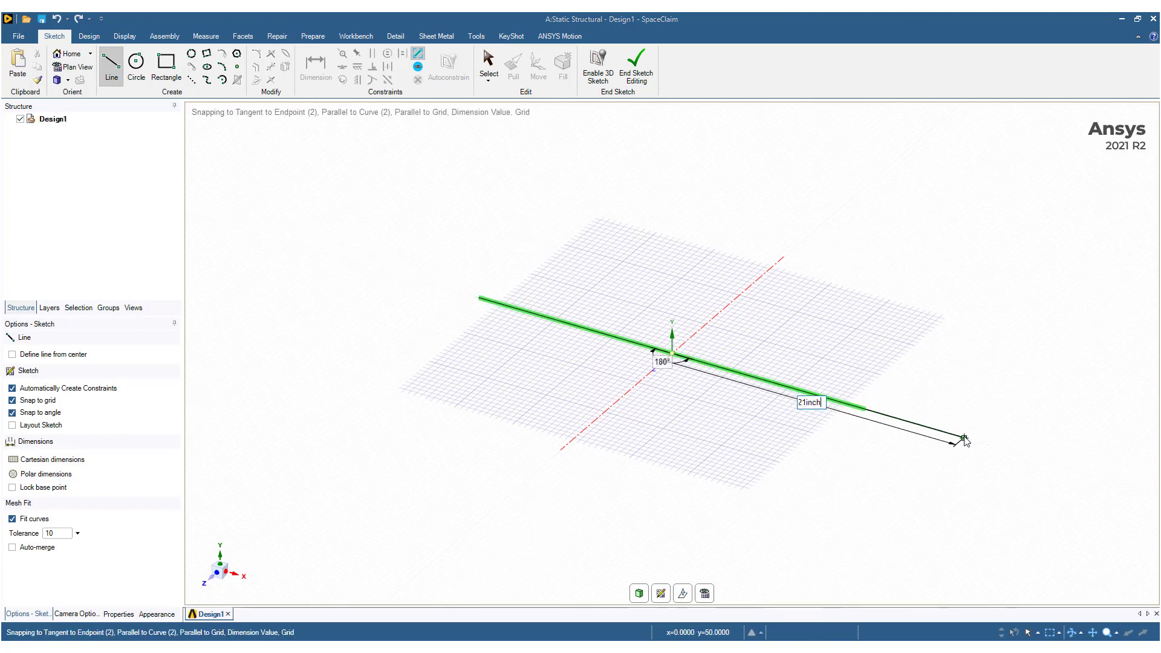
pyautogui.press('Return')
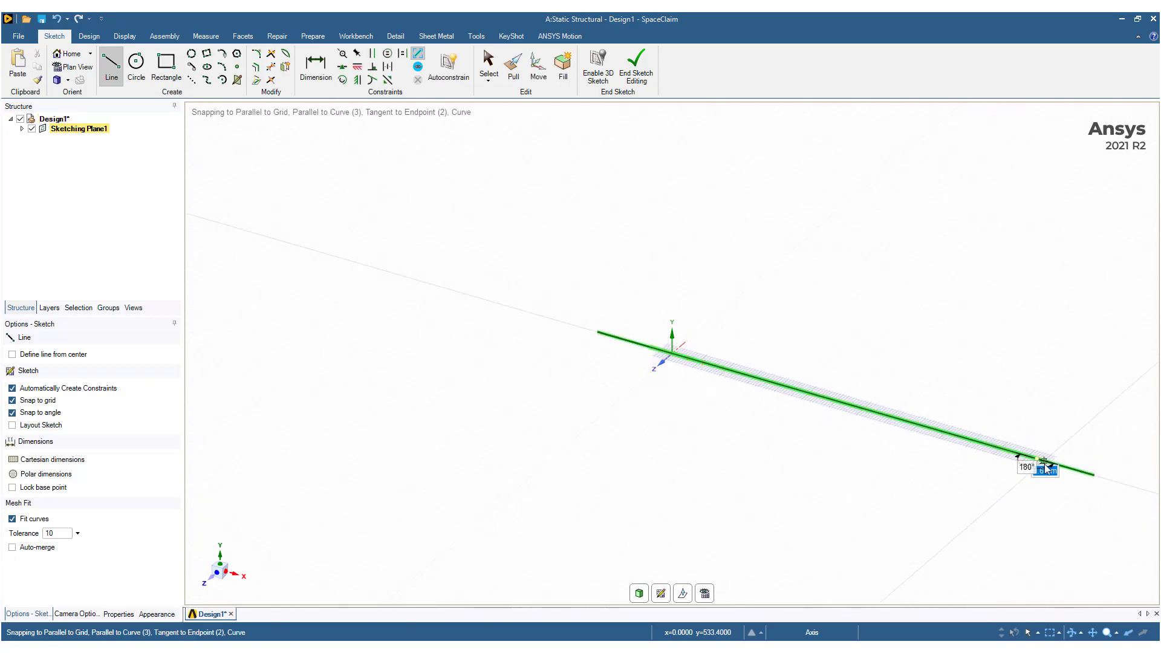
pyautogui.press('Escape')
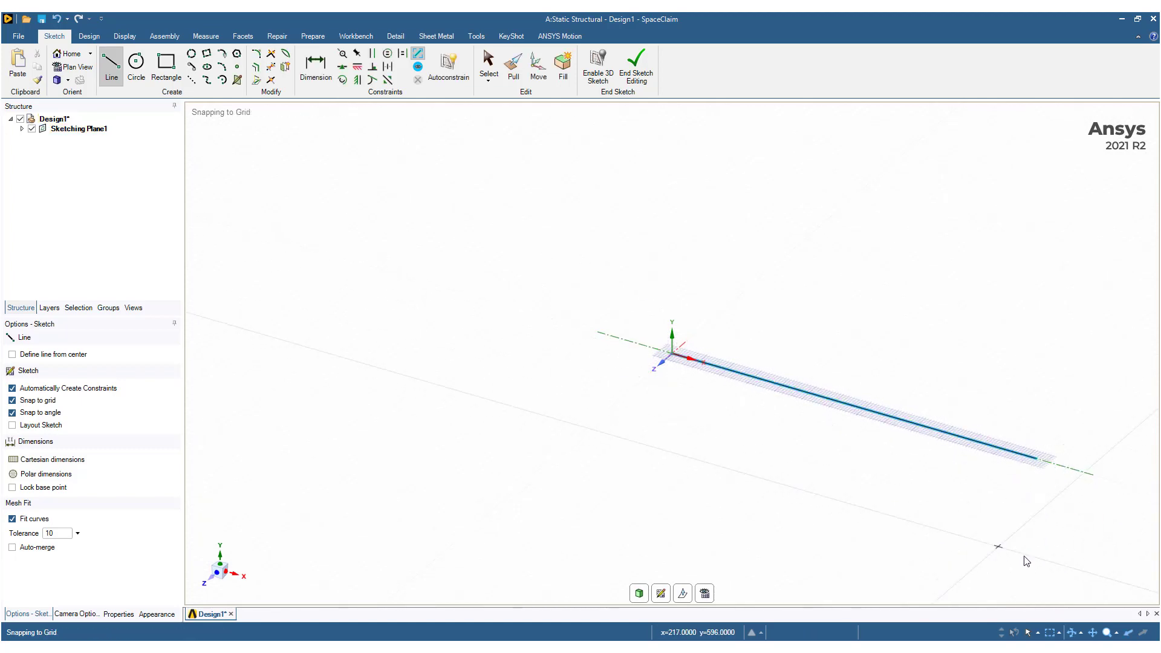
pyautogui.press('p')
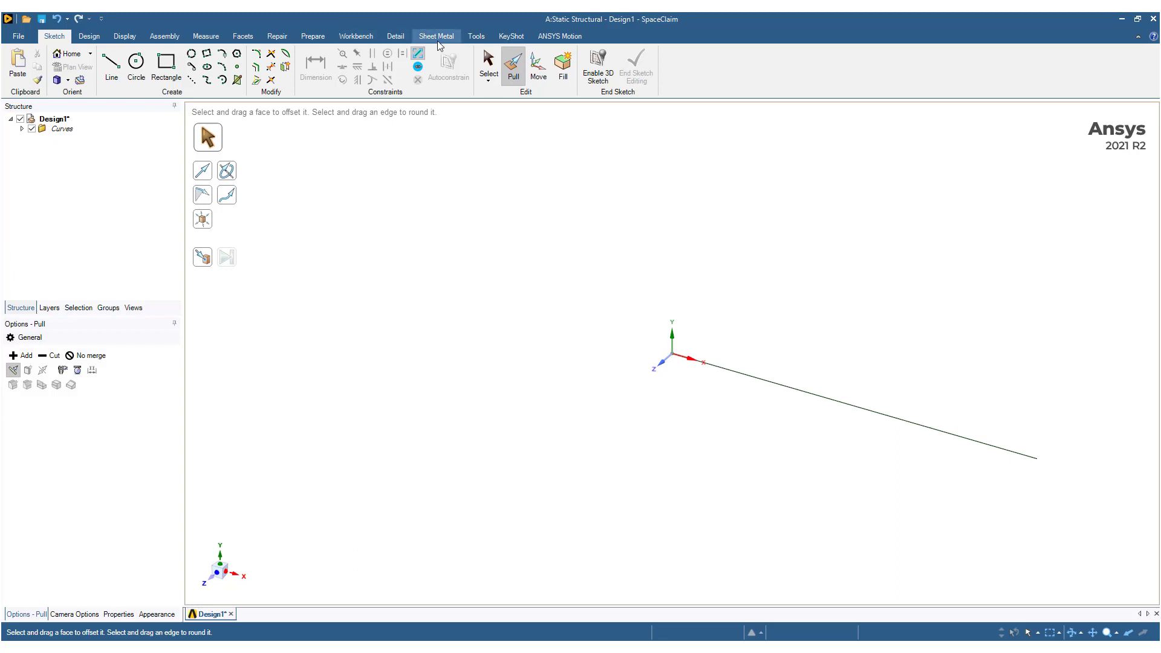
# Step: Create a beam with a solid Circle profile along the sketched line
pyautogui.click(313, 36)
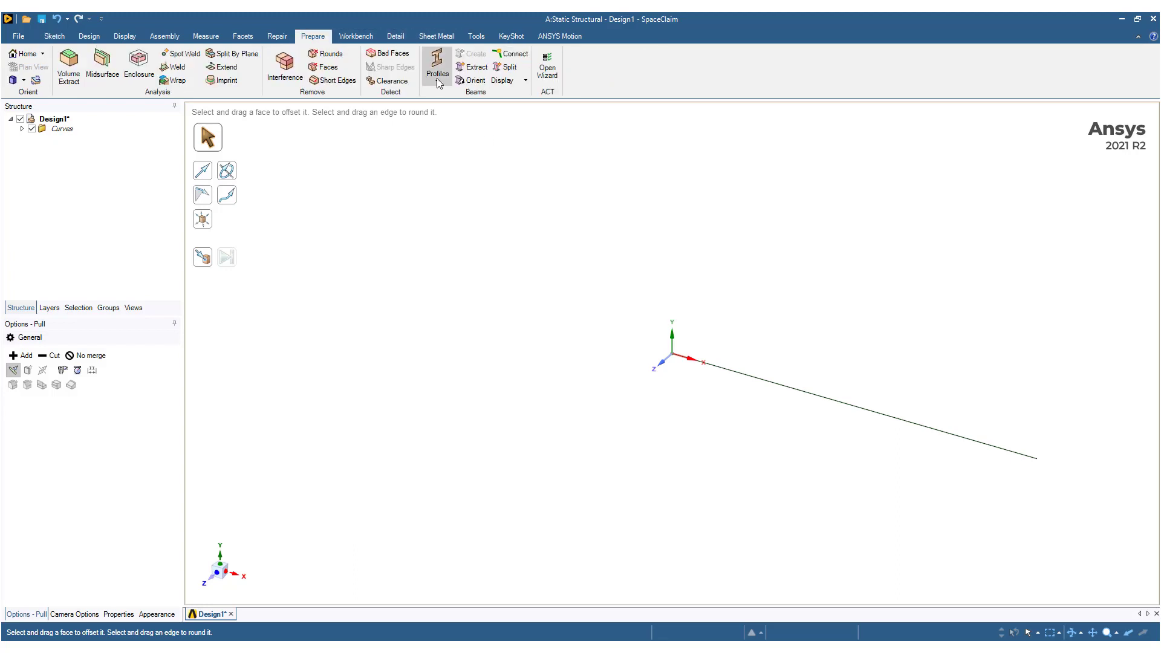
pyautogui.click(815, 394)
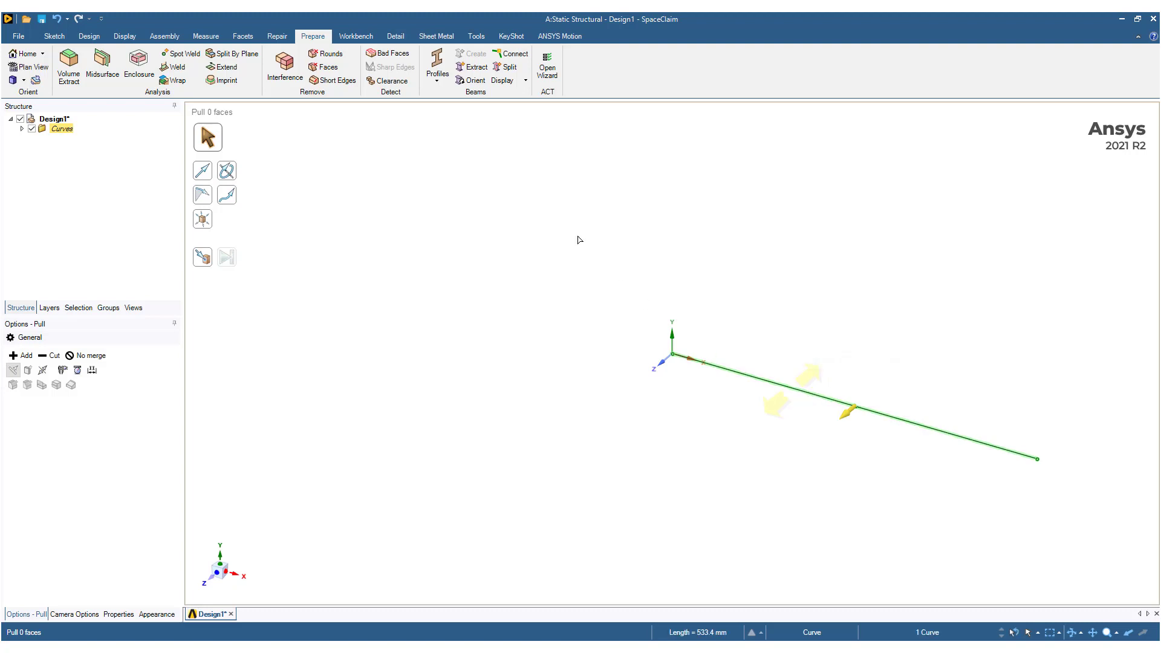
pyautogui.click(568, 267)
pyautogui.click(437, 76)
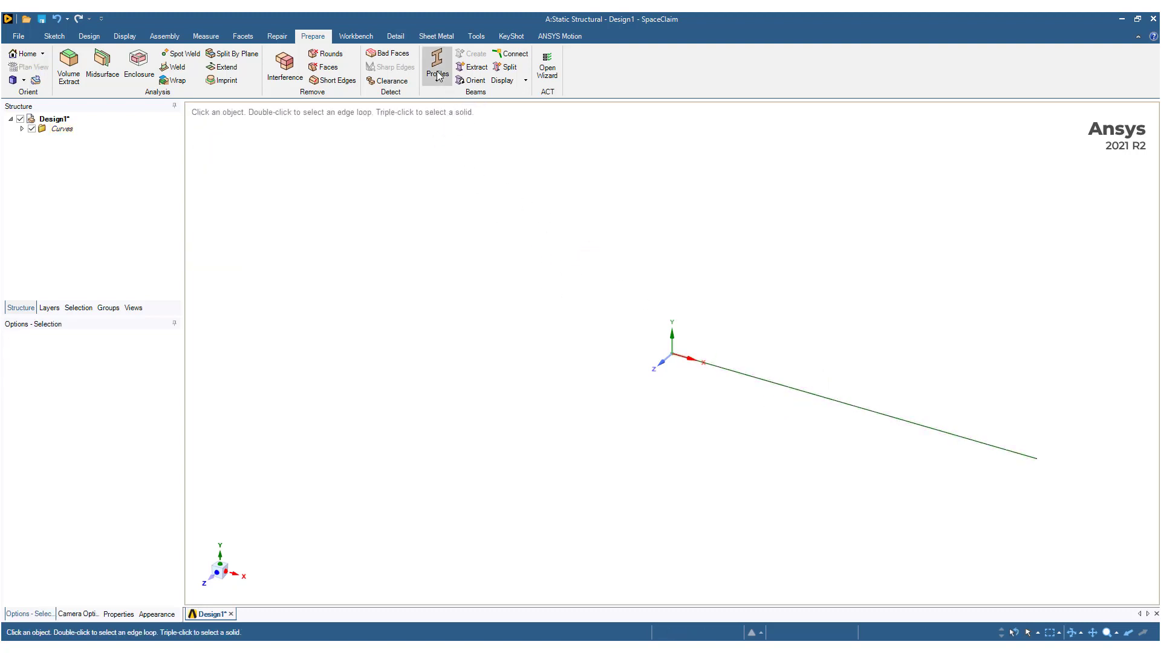
pyautogui.click(448, 165)
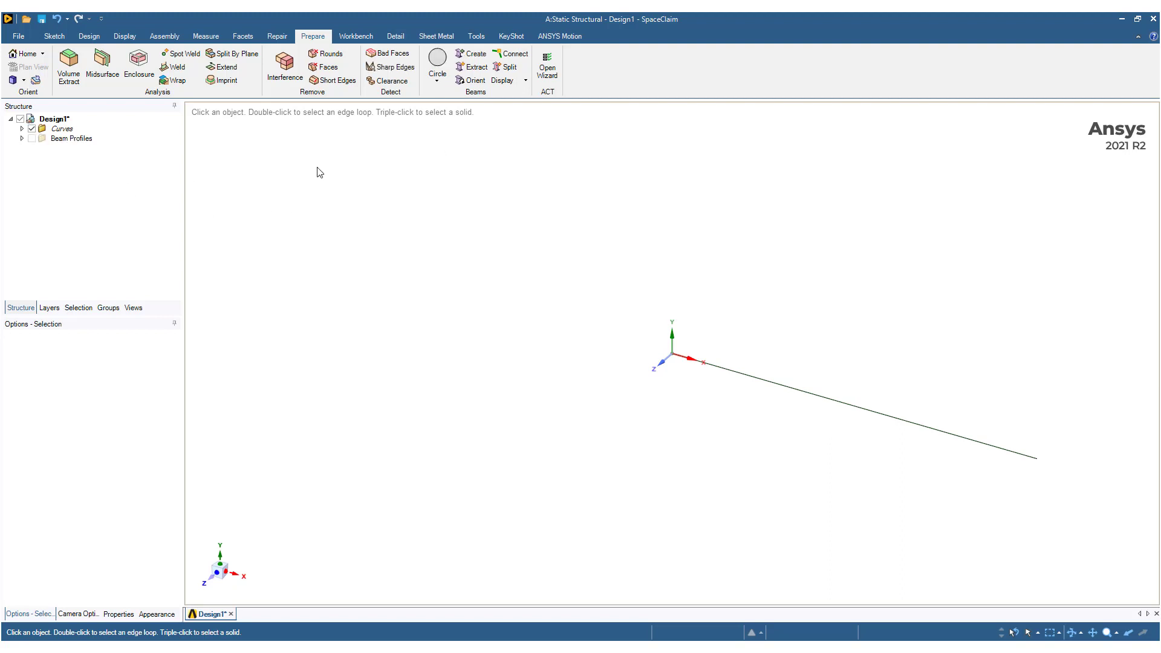
pyautogui.click(471, 53)
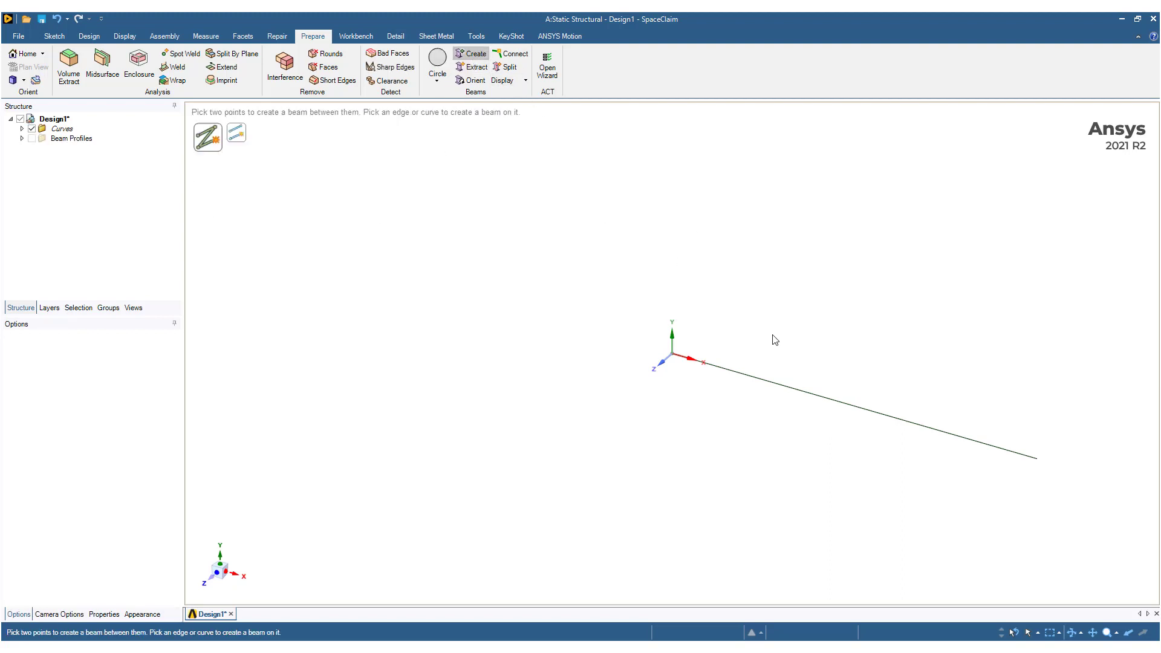
pyautogui.click(769, 383)
pyautogui.click(22, 138)
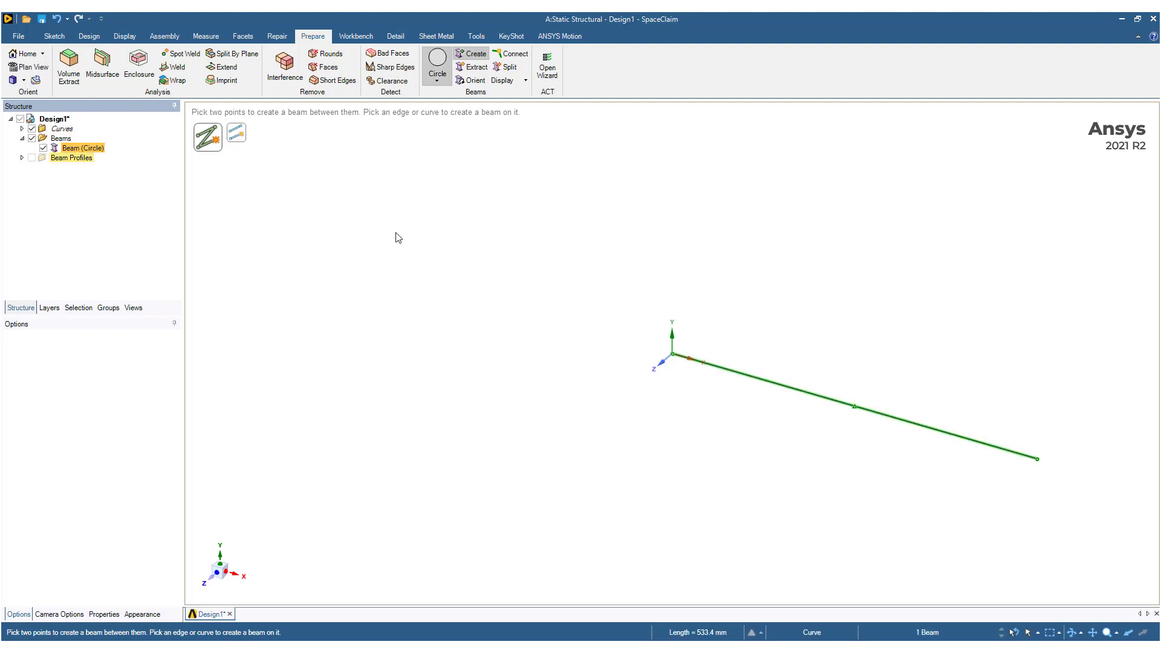
pyautogui.press('Escape')
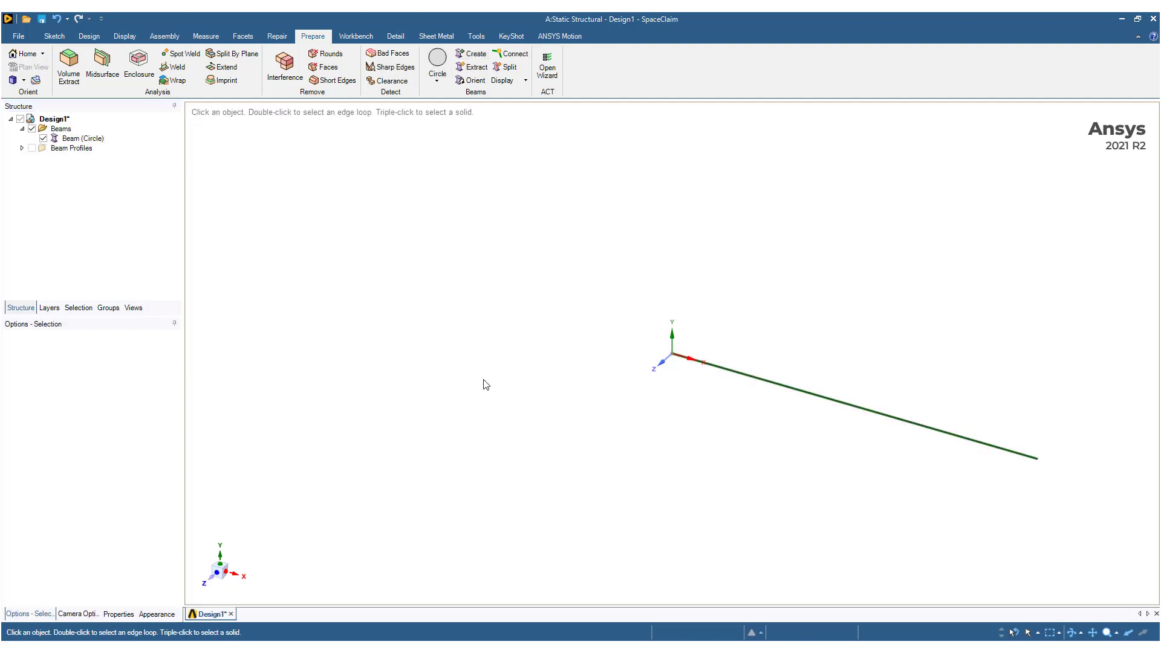
# Step: Select the Beam (Circle) body and expand Beam Profiles to show the Circle profile
pyautogui.click(71, 141)
pyautogui.click(71, 149)
pyautogui.click(22, 148)
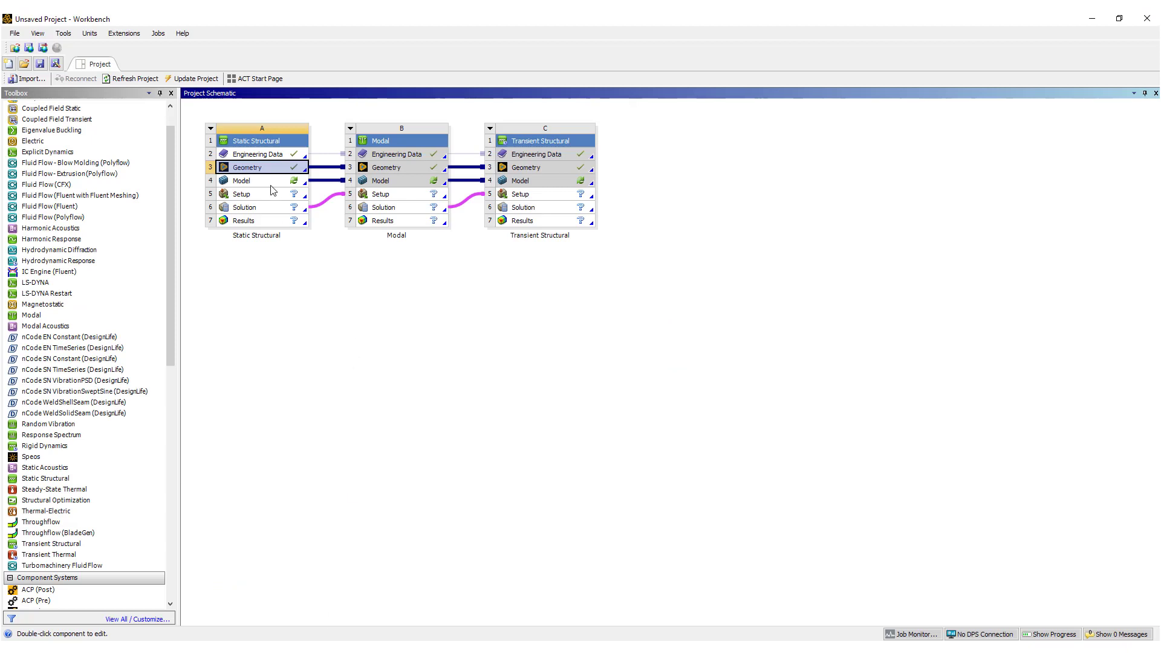
# Step: Launch Mechanical from the shared Model cell A4
pyautogui.click(272, 182)
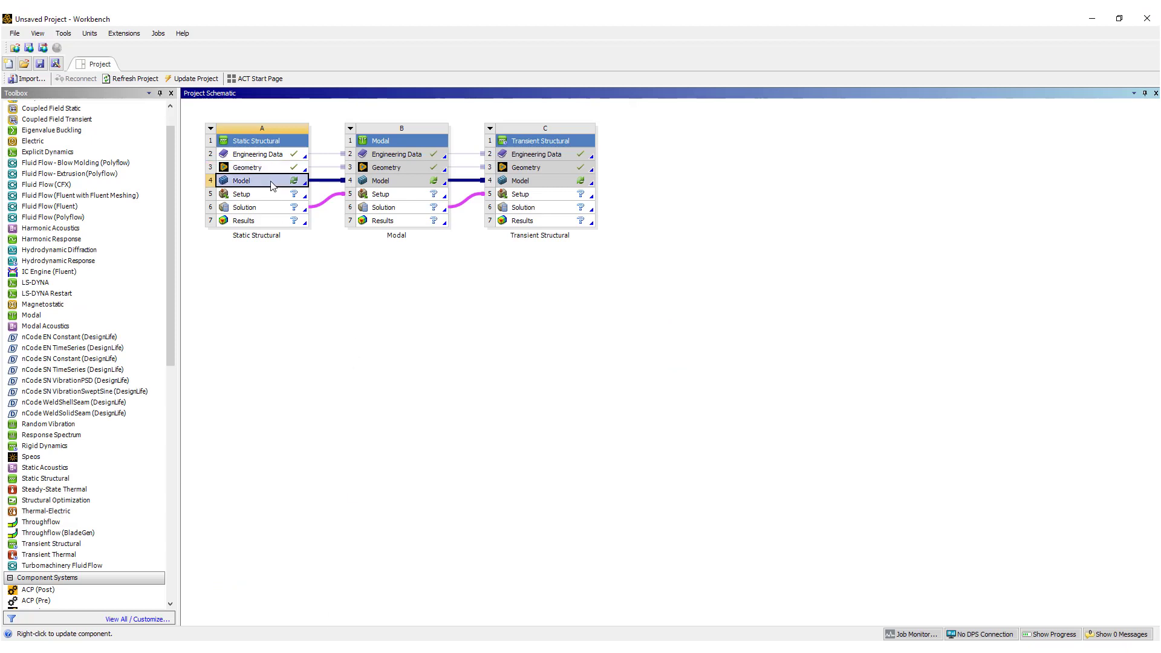
pyautogui.doubleClick(271, 183)
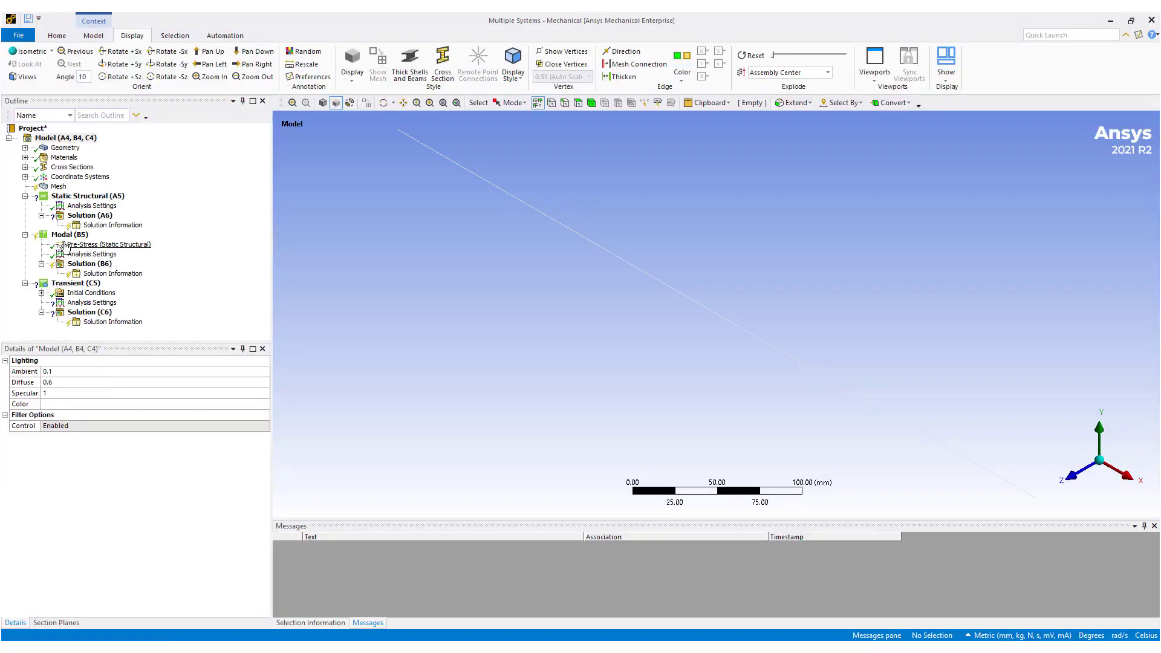
# Step: Assign Brass, C22000 to the SYS\Beam (Circle) body
pyautogui.click(24, 148)
pyautogui.click(95, 157)
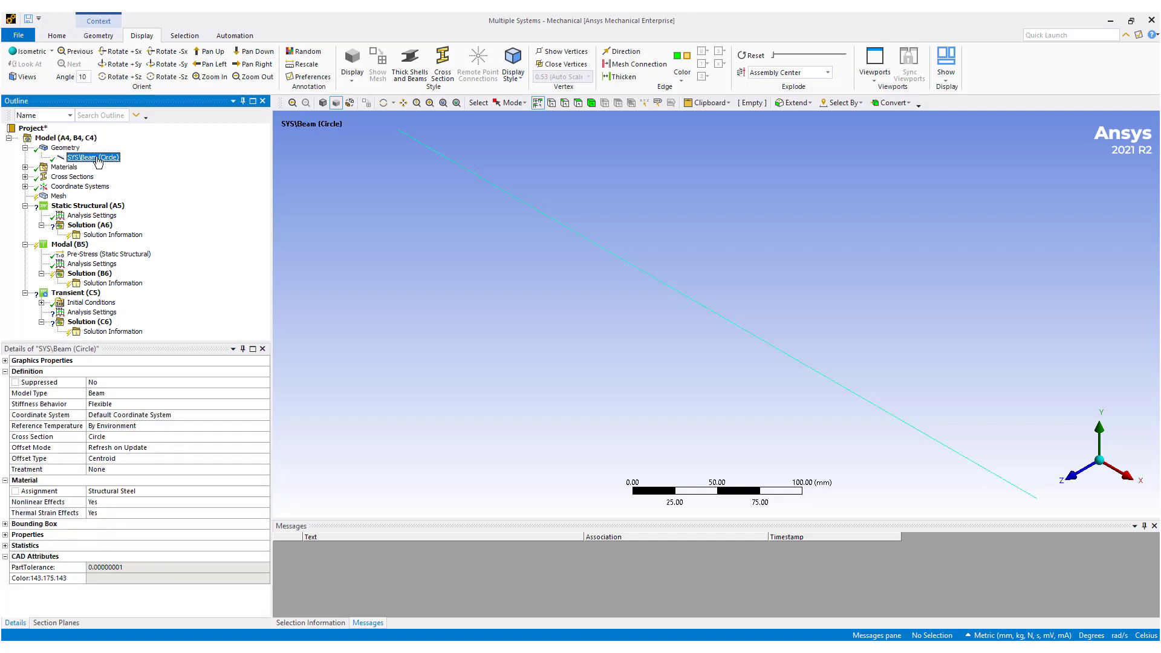
pyautogui.click(194, 494)
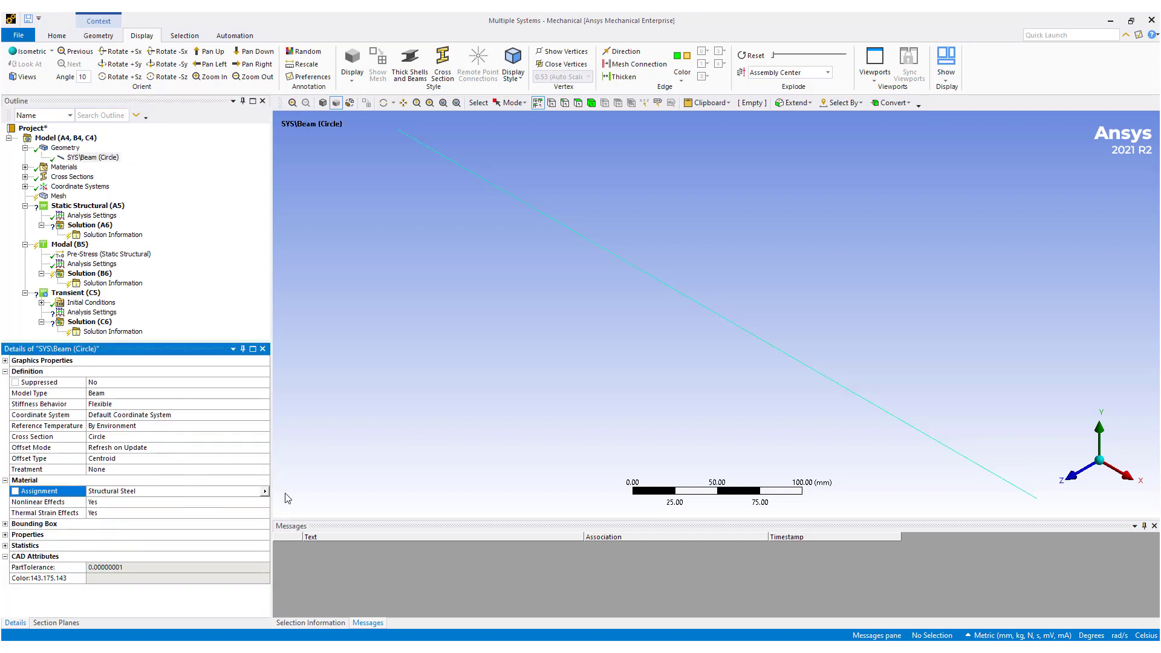
pyautogui.click(265, 492)
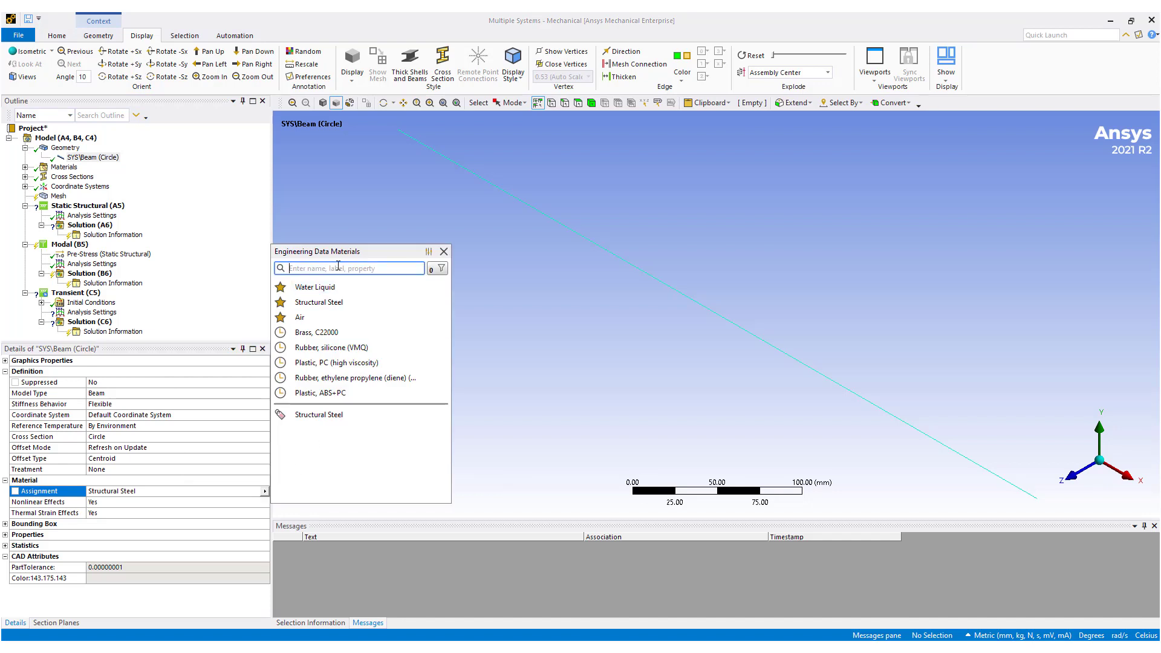
pyautogui.write('brass')
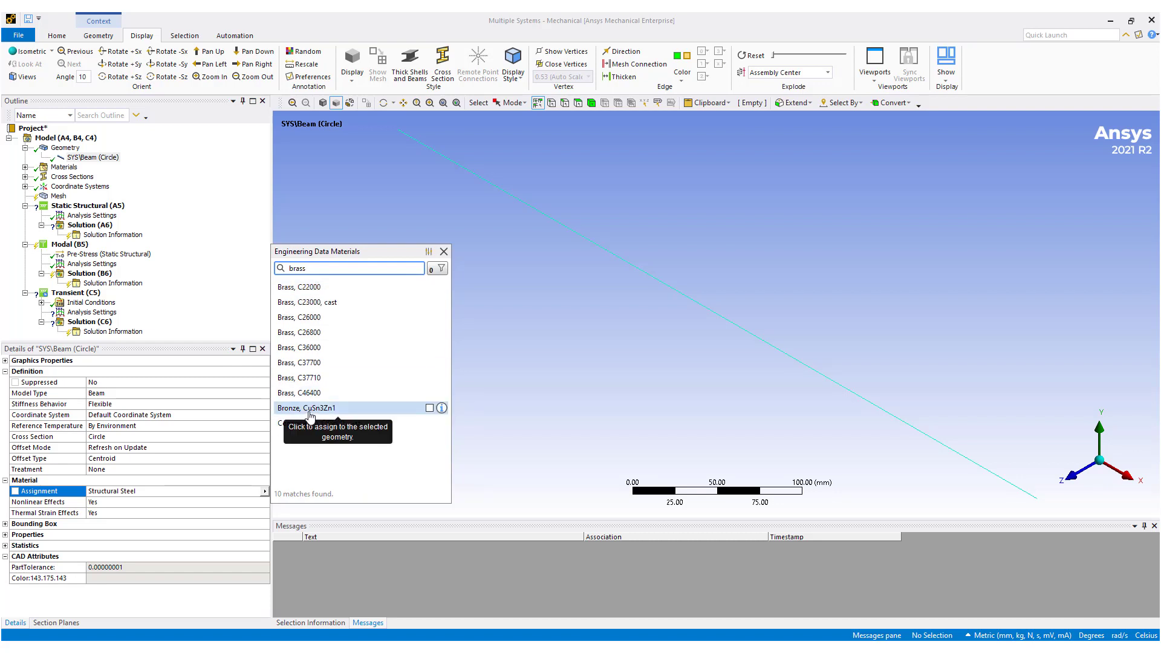
pyautogui.click(307, 291)
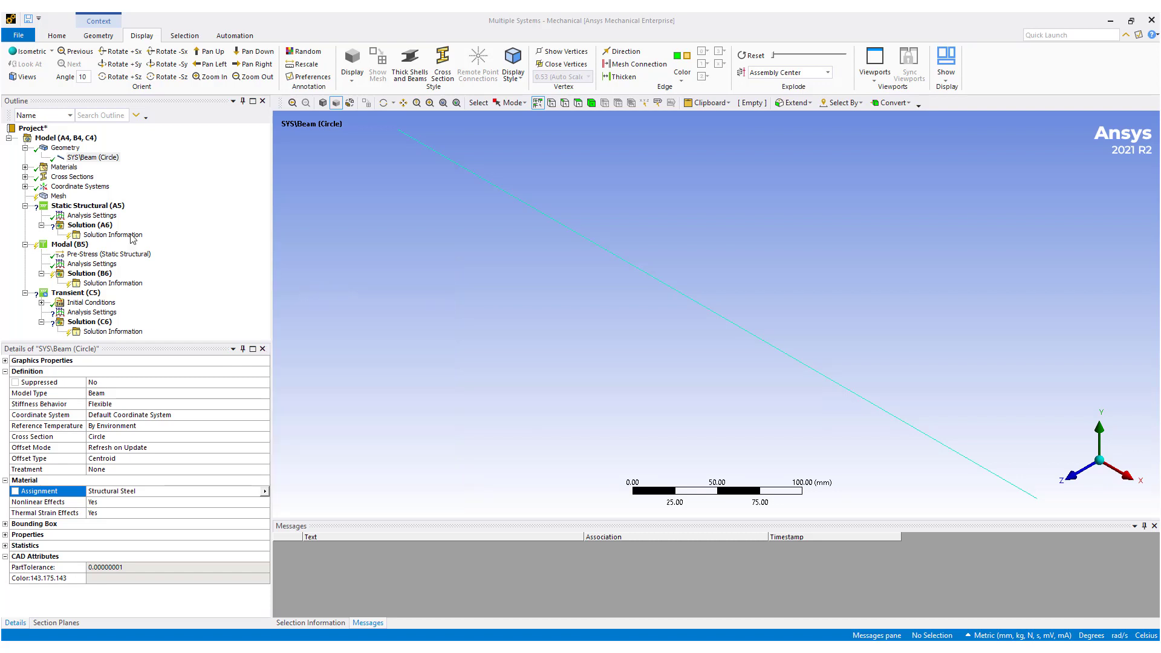
# Step: Give the Circle cross-section a radius of 0.127 mm
pyautogui.click(25, 176)
pyautogui.click(71, 187)
pyautogui.click(123, 404)
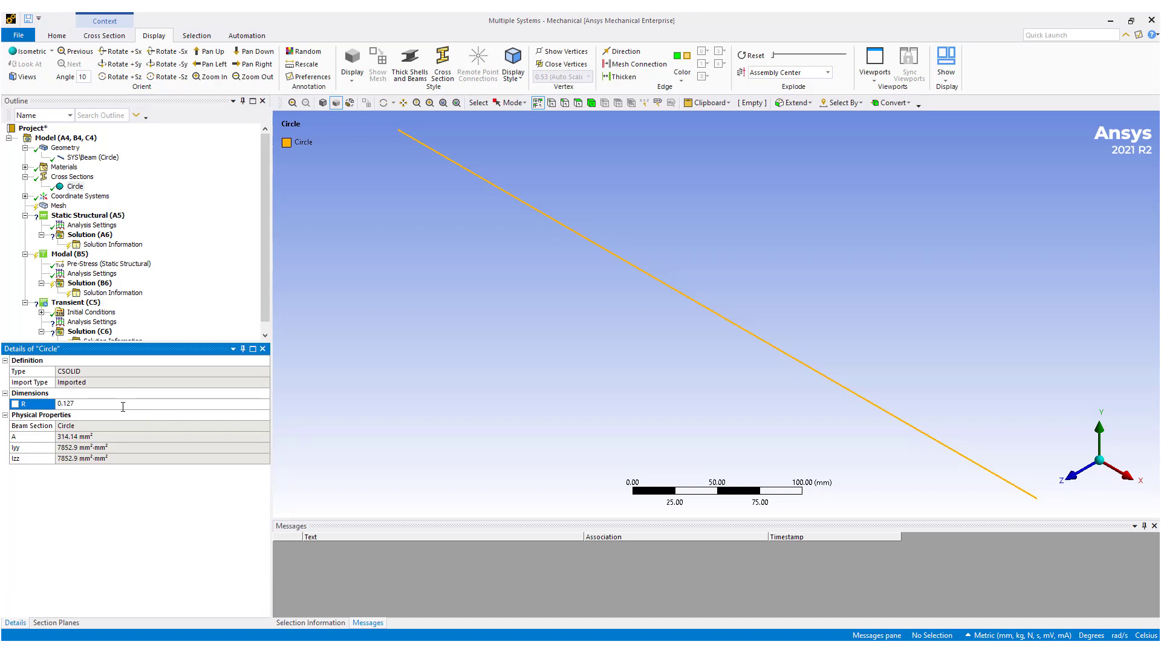
pyautogui.press('Return')
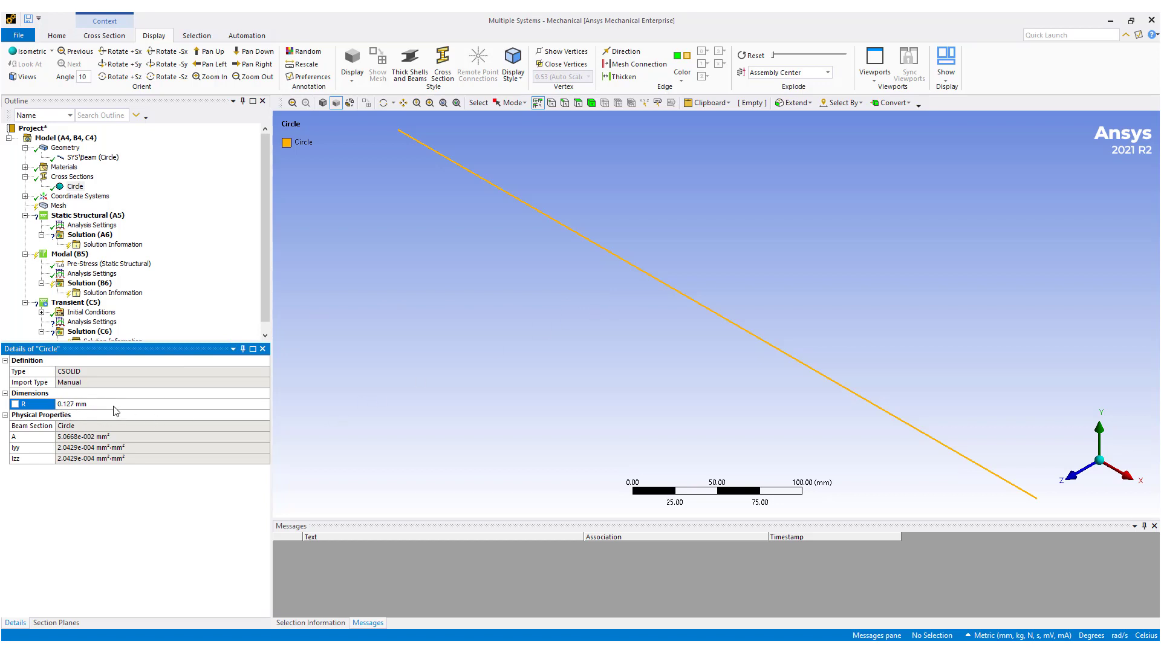
pyautogui.click(58, 205)
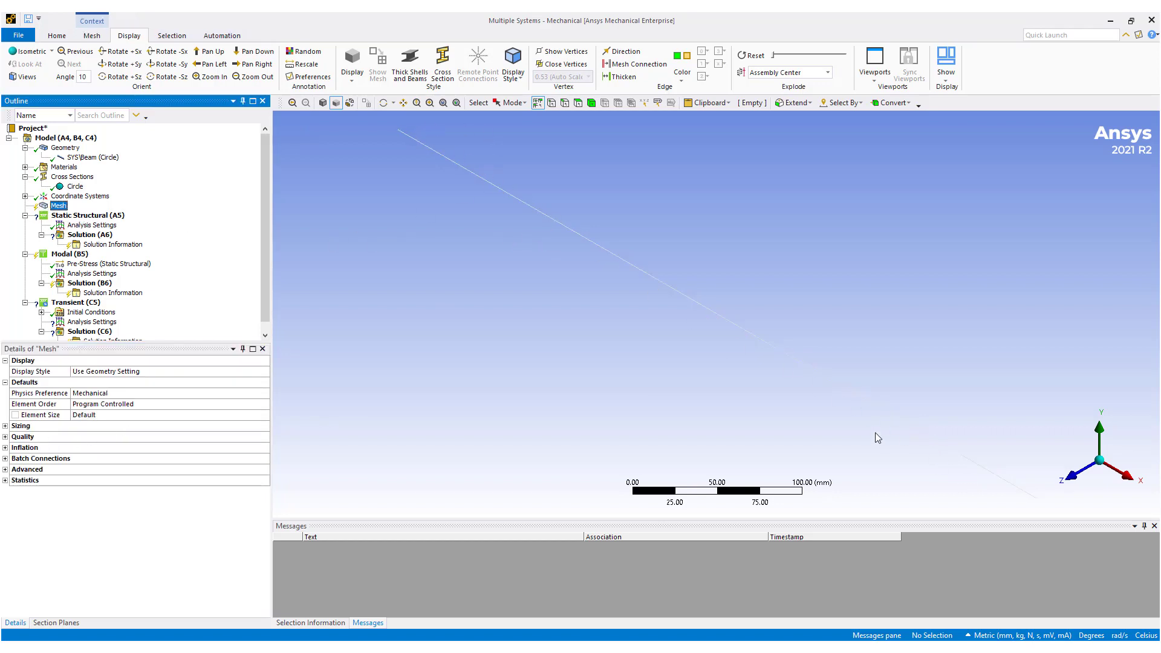
# Step: Generate the initial beam mesh and show its node and element counts
pyautogui.rightClick(59, 205)
pyautogui.click(108, 242)
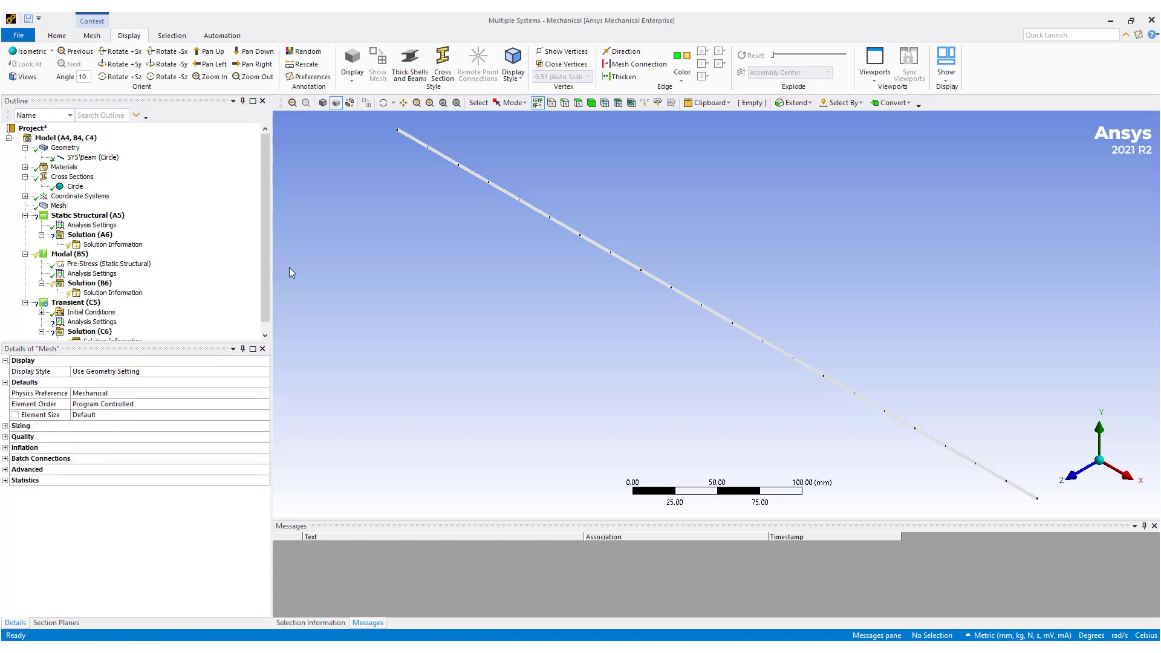
pyautogui.click(5, 480)
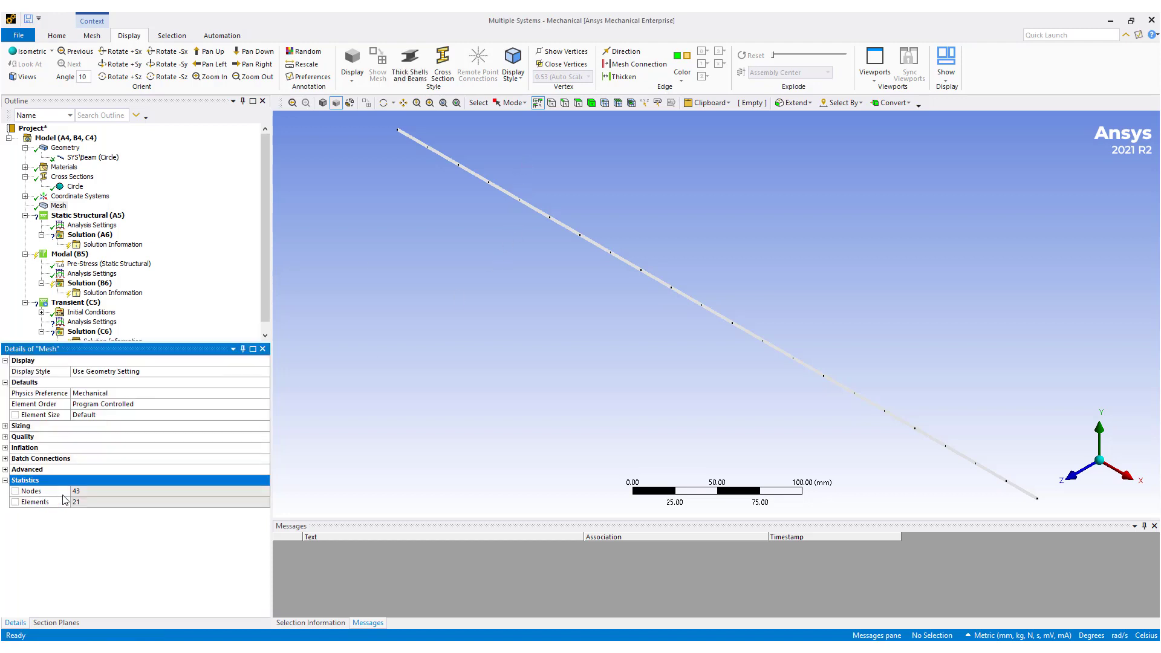
# Step: Set mesh resolution to 5 and regenerate, giving 105 nodes and 52 elements
pyautogui.click(5, 426)
pyautogui.click(254, 451)
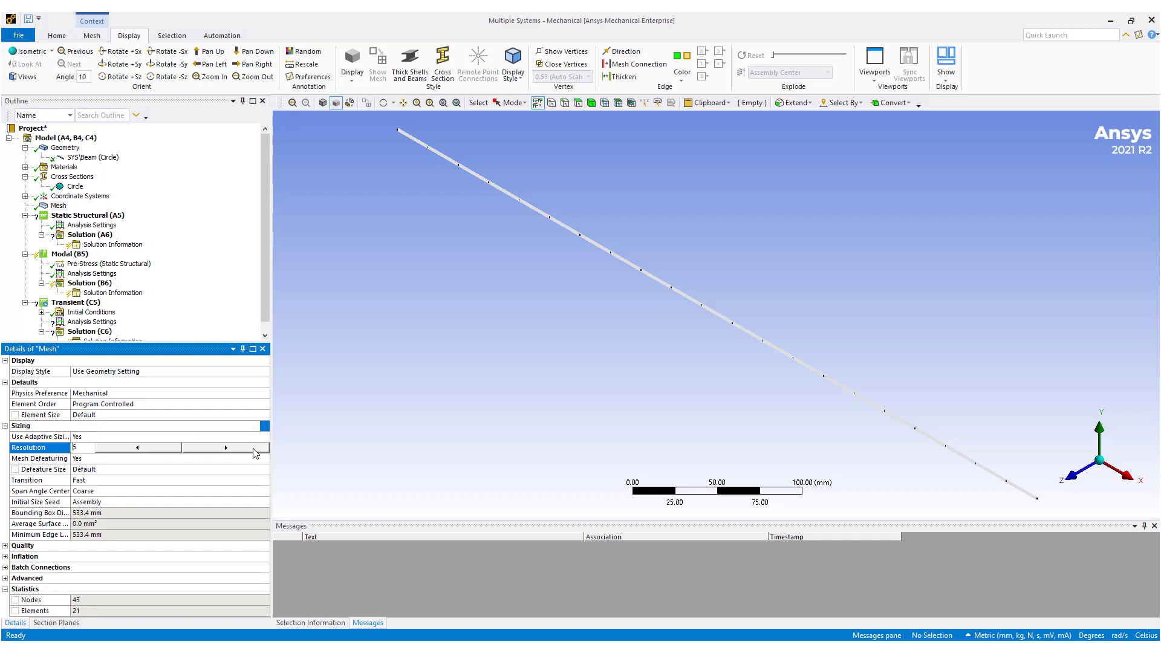
pyautogui.click(354, 422)
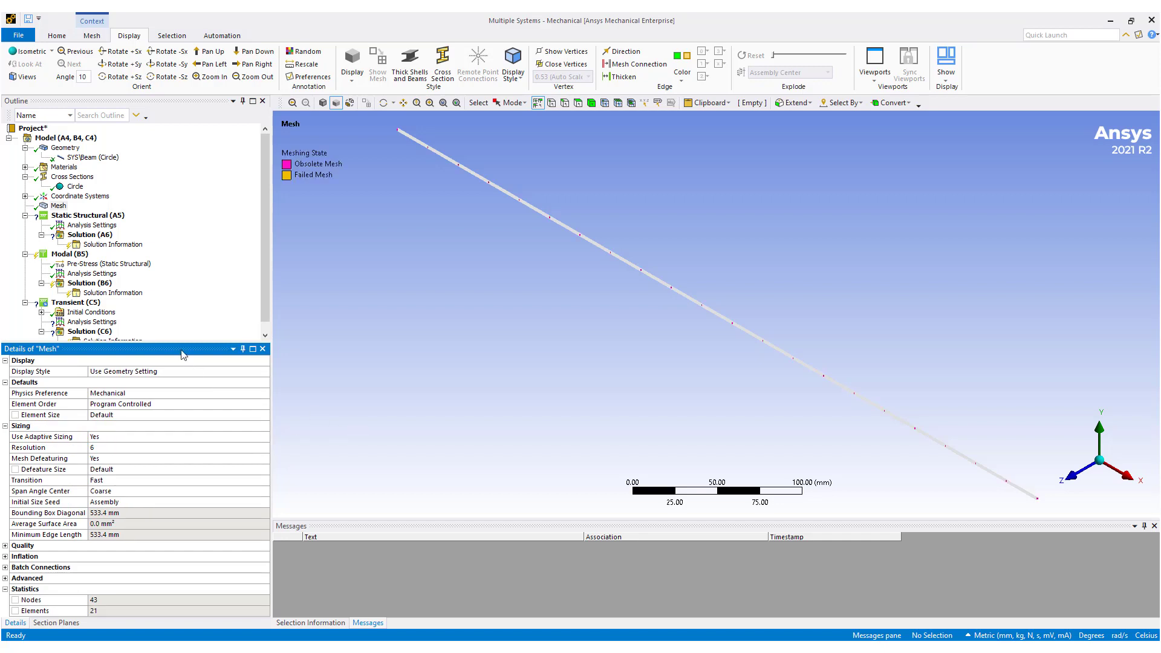
pyautogui.click(118, 448)
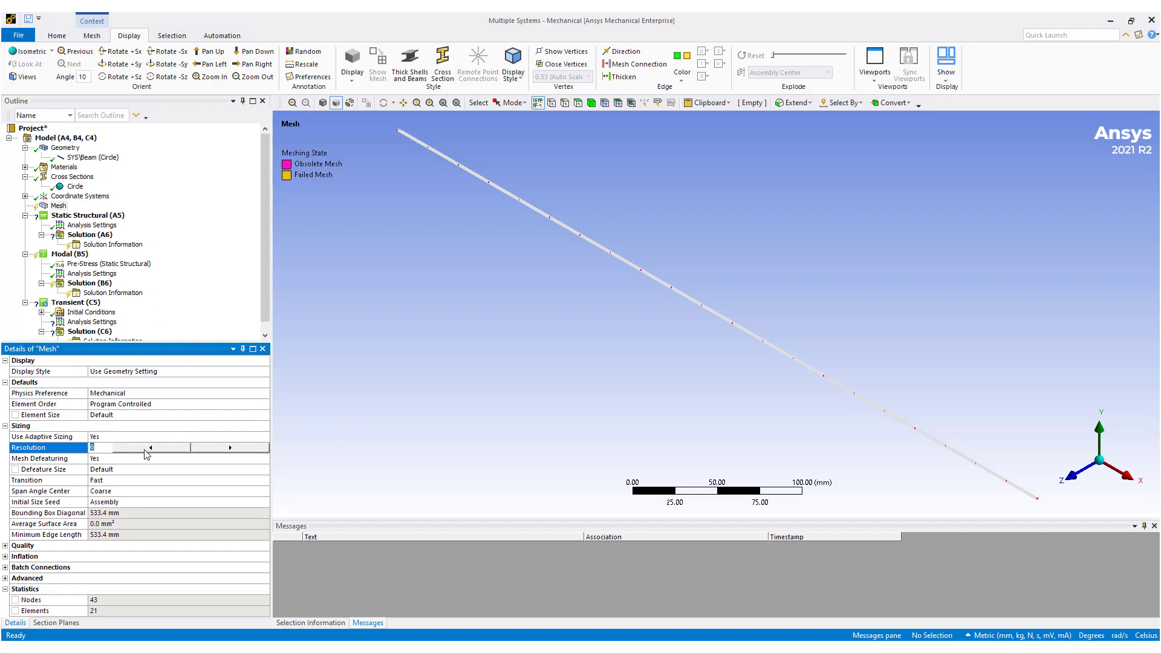
pyautogui.rightClick(58, 206)
pyautogui.click(92, 241)
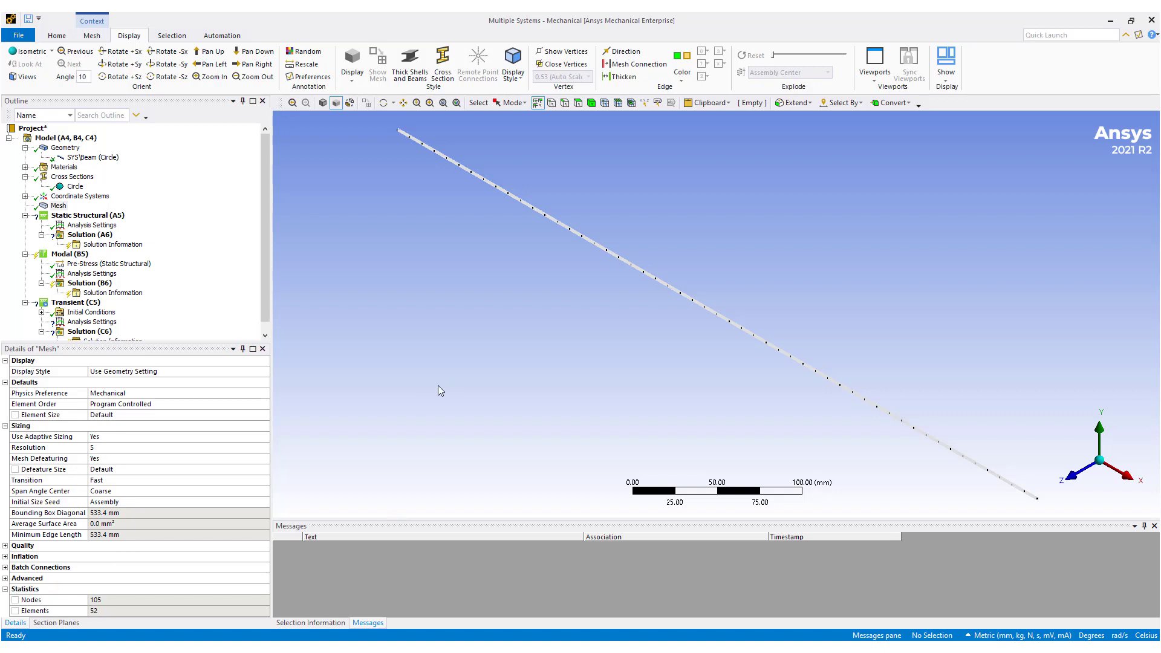
pyautogui.click(87, 215)
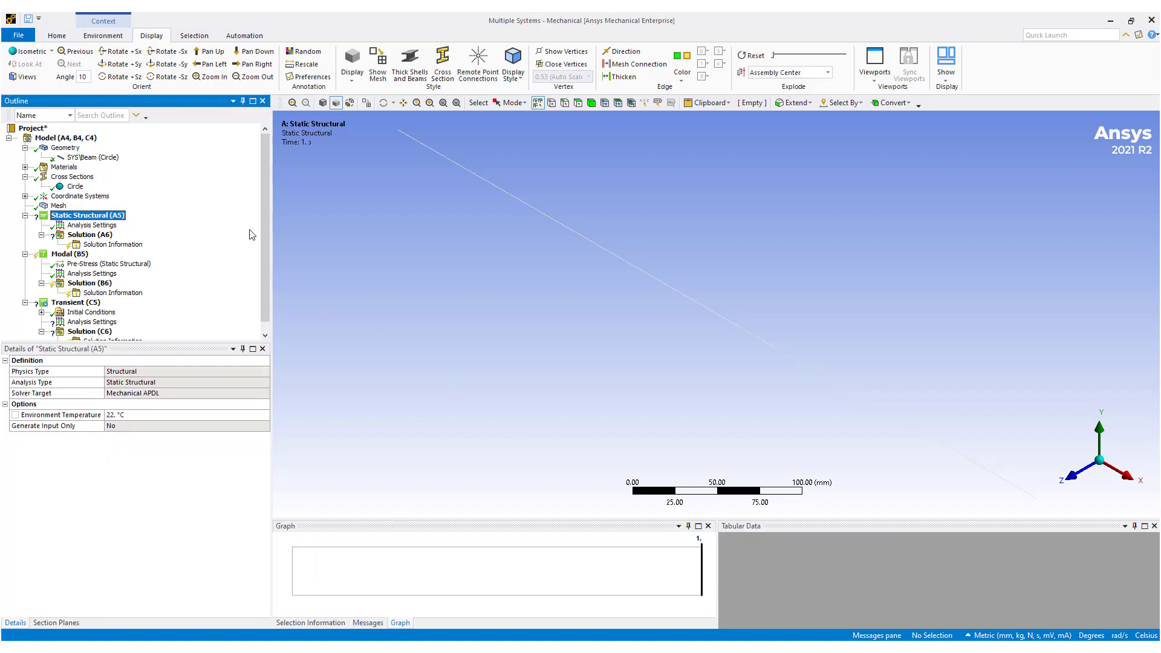
# Step: Add a Fixed Support on both beam end vertices
pyautogui.click(551, 104)
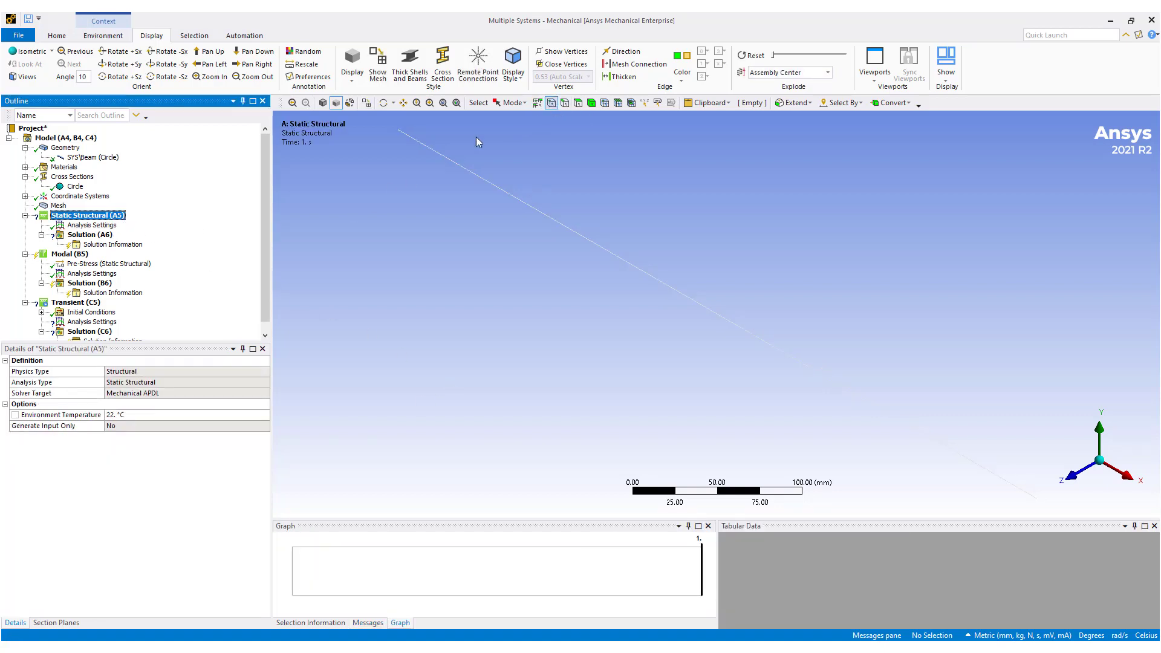
pyautogui.click(400, 131)
pyautogui.keyDown('ctrl'); pyautogui.click(1036, 500); pyautogui.keyUp('ctrl')
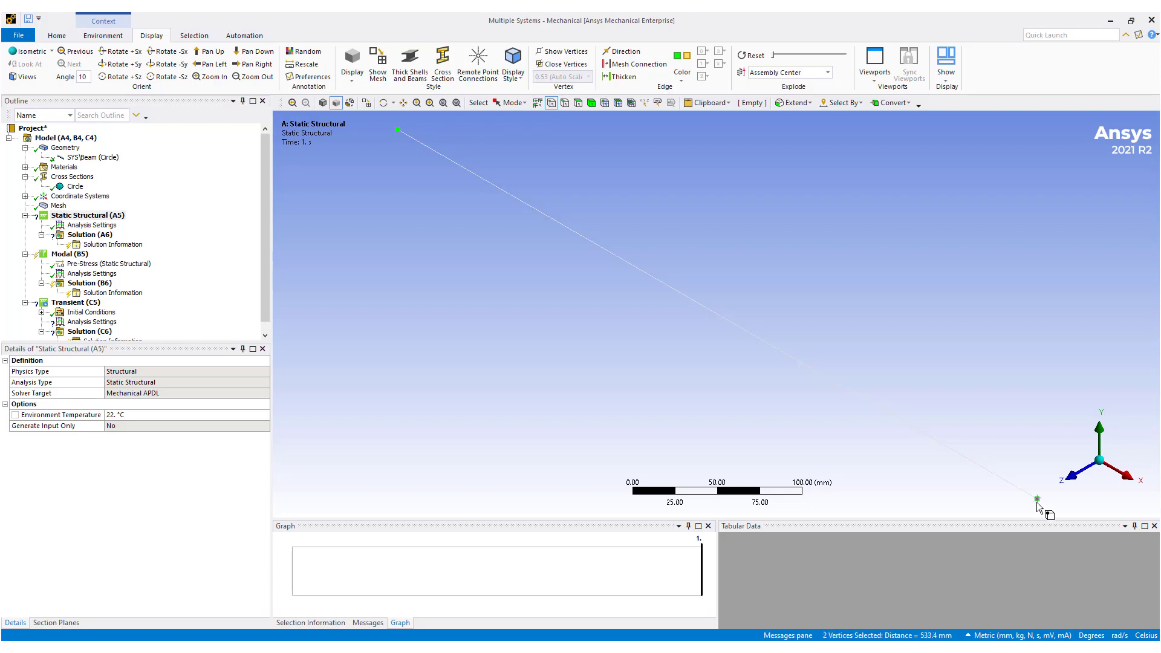
pyautogui.rightClick(686, 412)
pyautogui.moveTo(782, 165)
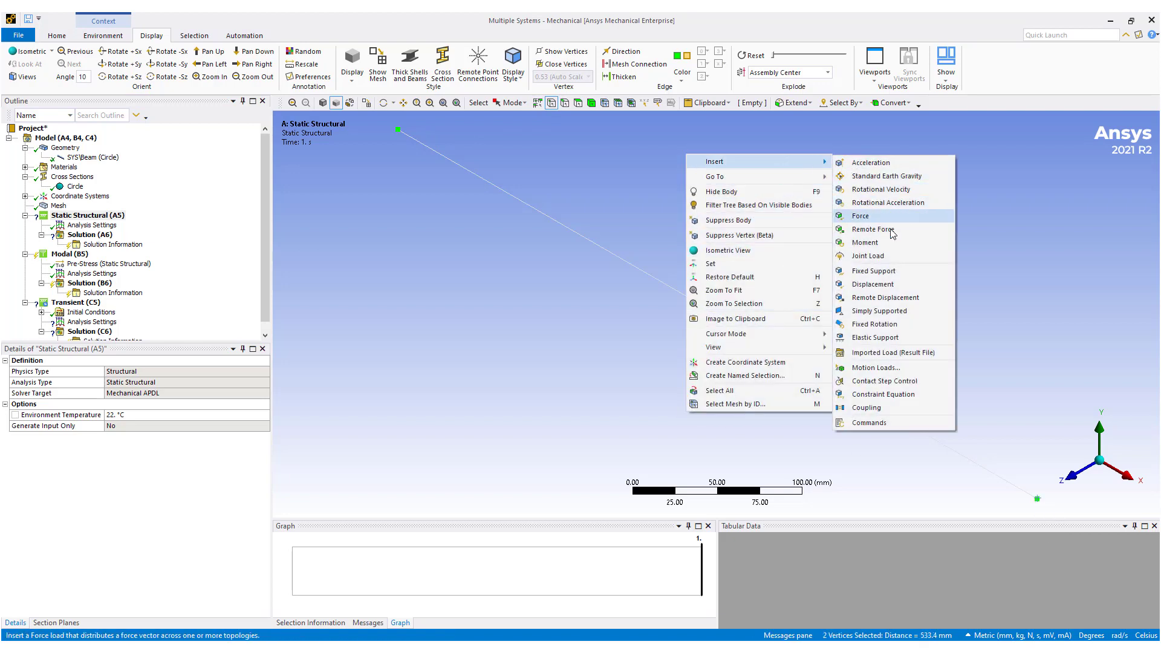
pyautogui.click(873, 271)
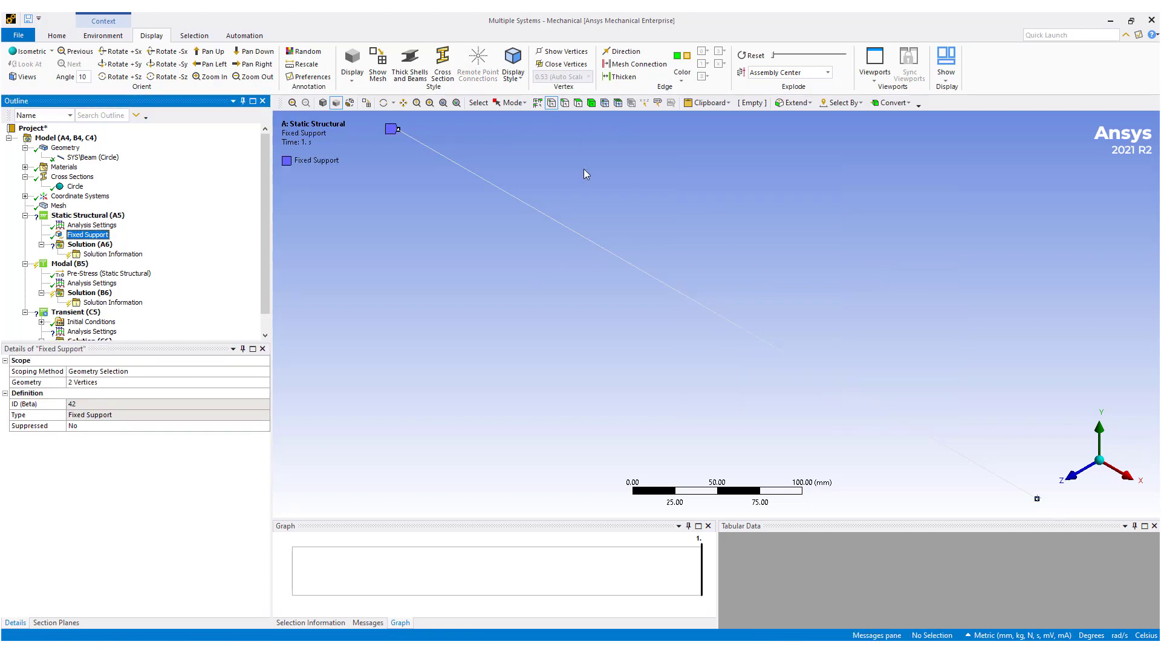
# Step: Insert a Bolt Pretension load on the beam edge
pyautogui.click(564, 103)
pyautogui.click(568, 229)
pyautogui.rightClick(565, 228)
pyautogui.moveTo(593, 236)
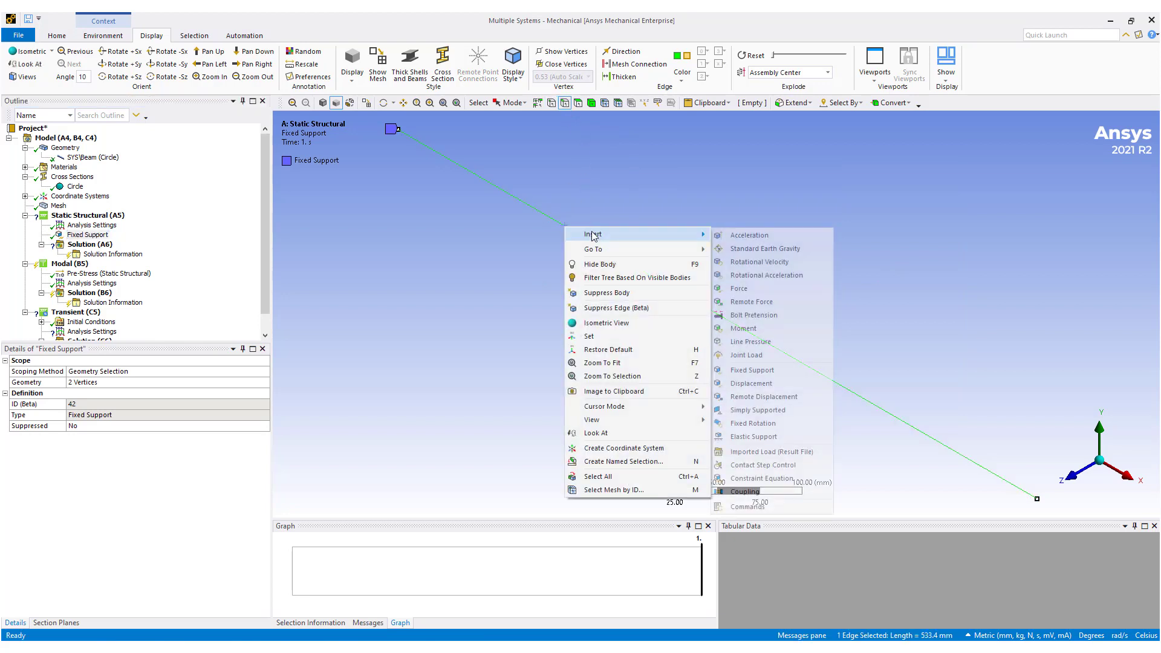
pyautogui.click(752, 315)
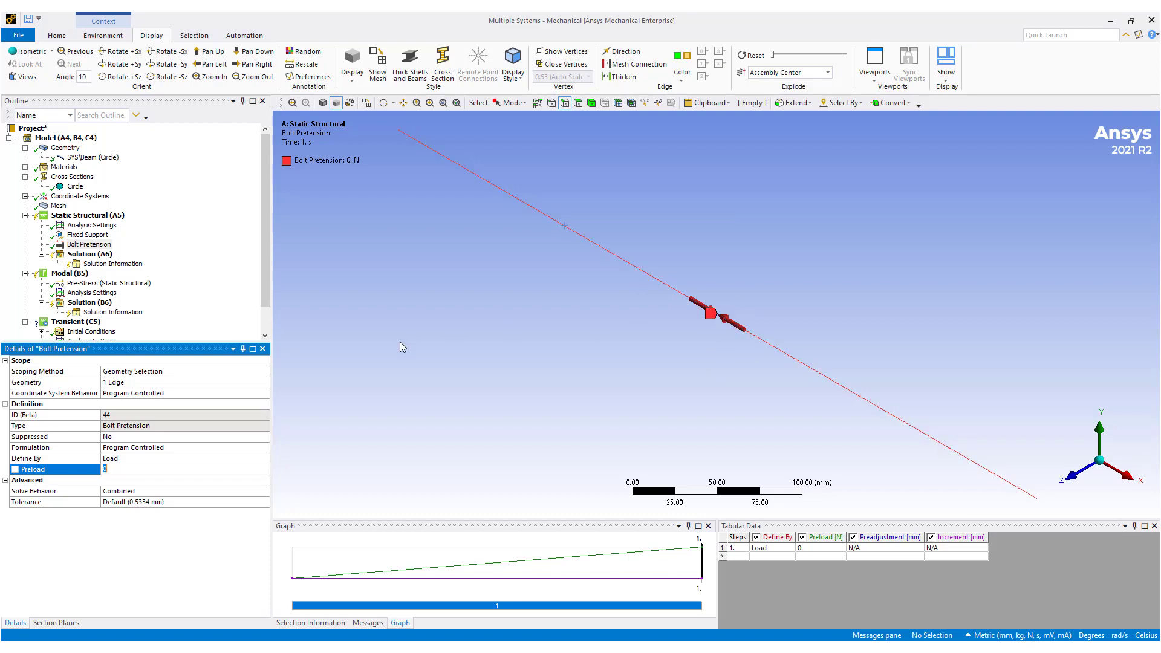
# Step: Set the static analysis Number Of Steps to 2
pyautogui.click(90, 225)
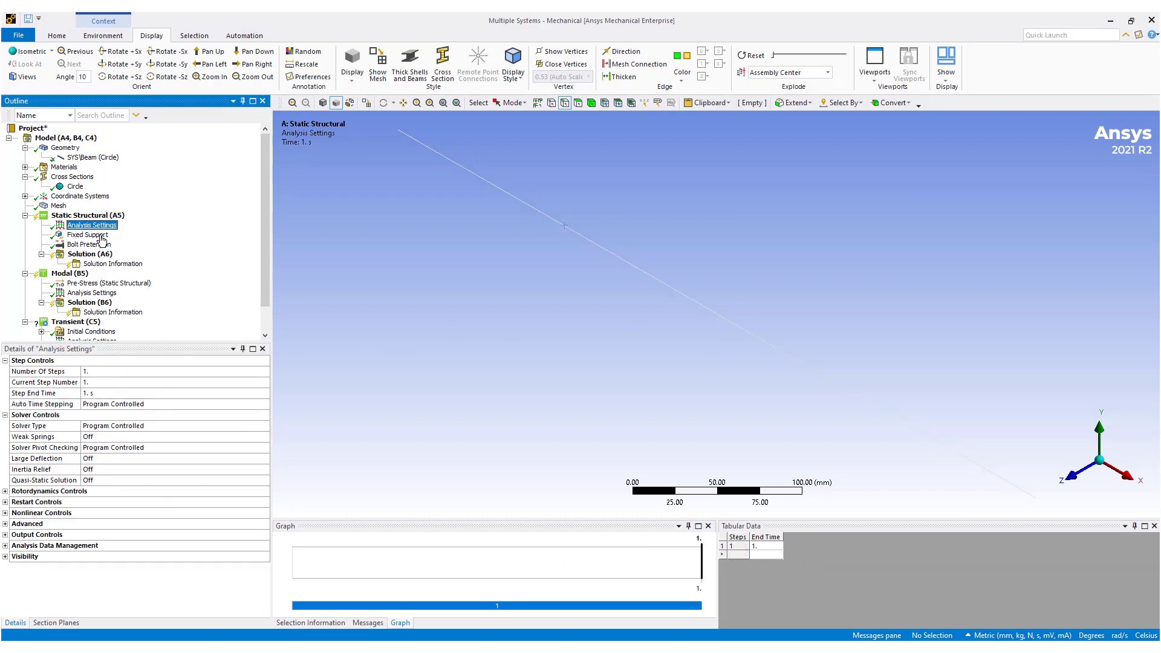
pyautogui.click(129, 371)
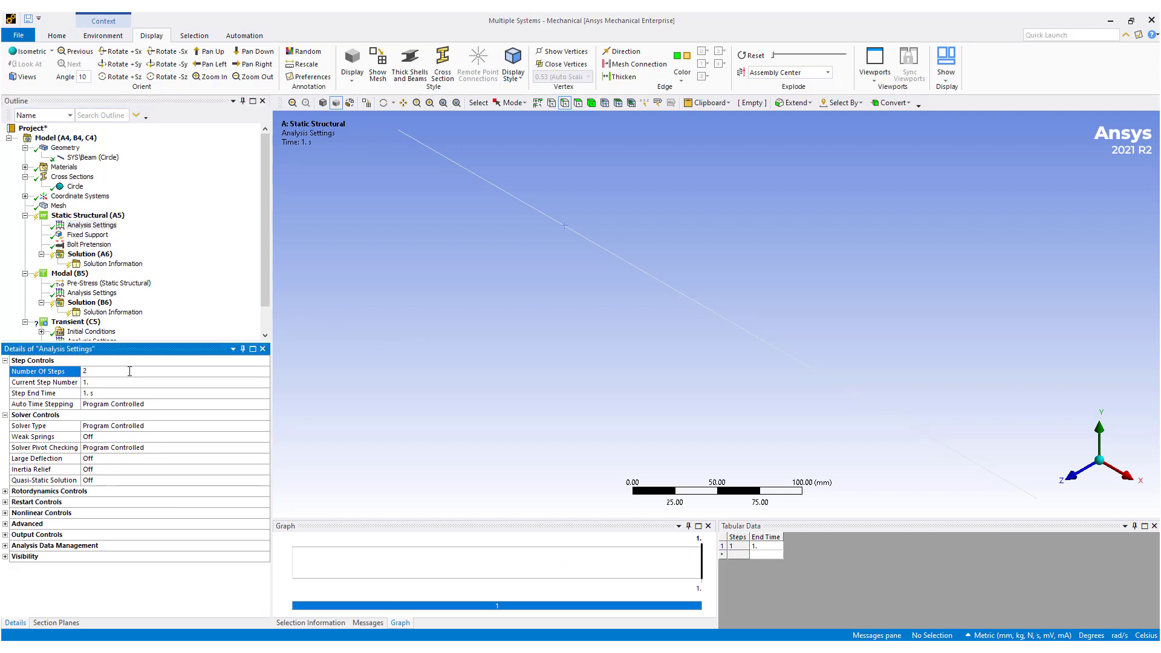
pyautogui.press('Return')
# Step: Give the bolt pretension a 10 N preload in step 1 and Lock in step 2
pyautogui.click(89, 244)
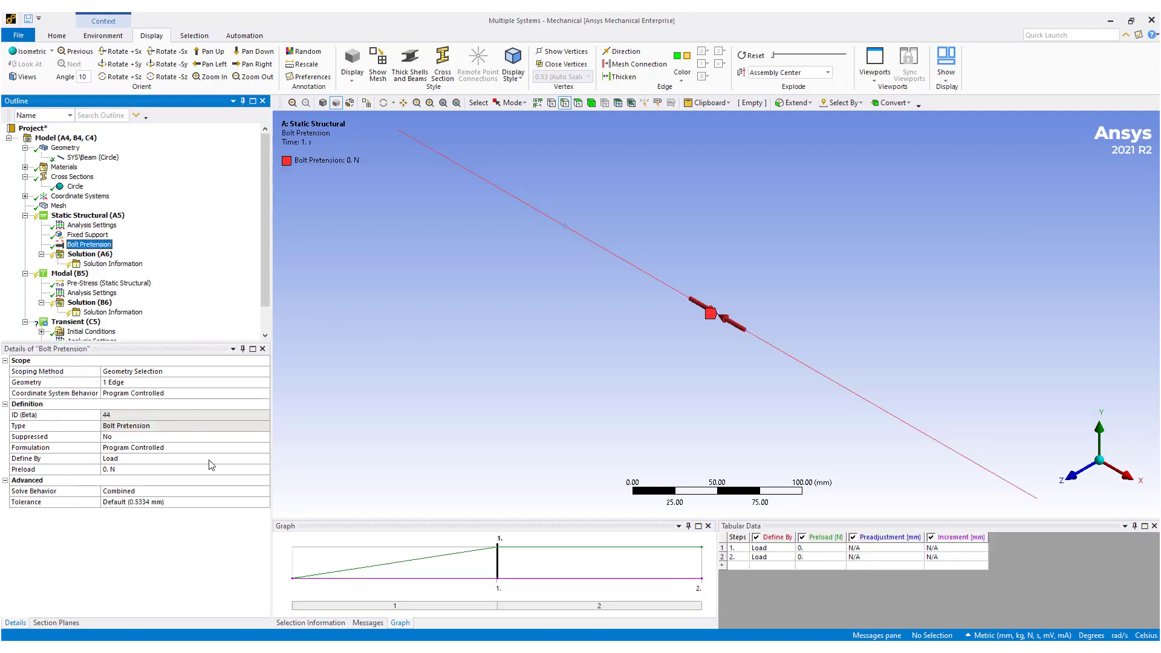
pyautogui.click(826, 548)
pyautogui.write('10')
pyautogui.press('Return')
pyautogui.click(791, 557)
pyautogui.click(792, 560)
pyautogui.click(769, 589)
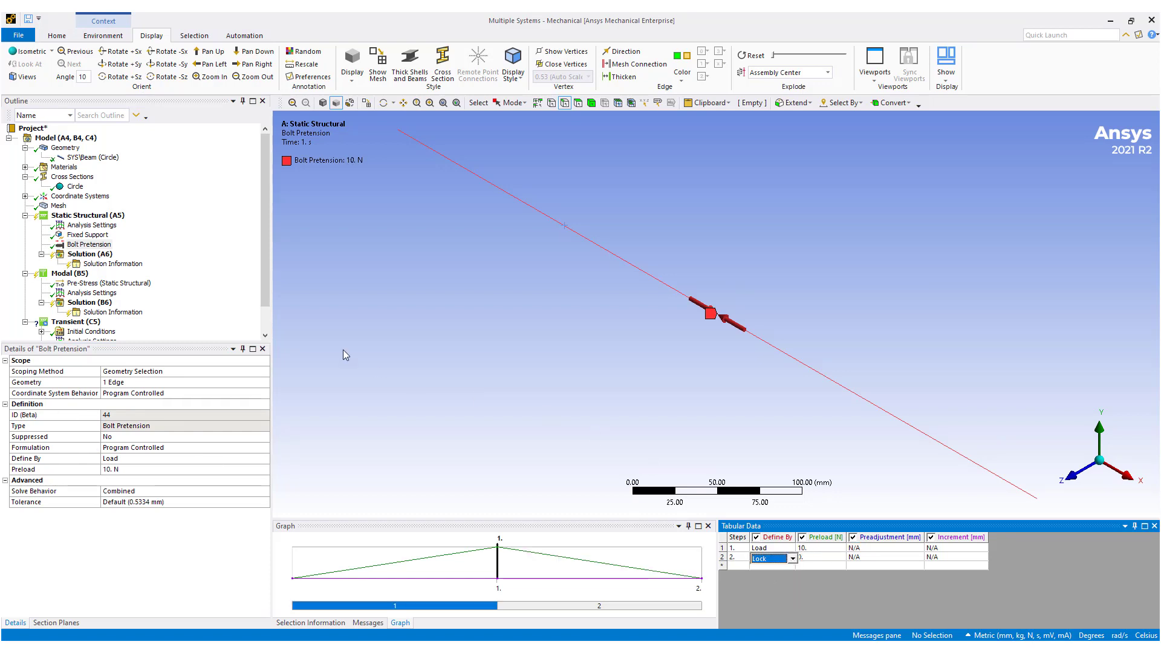
# Step: Solve the static analysis, then add and evaluate a Total Deformation result
pyautogui.rightClick(77, 254)
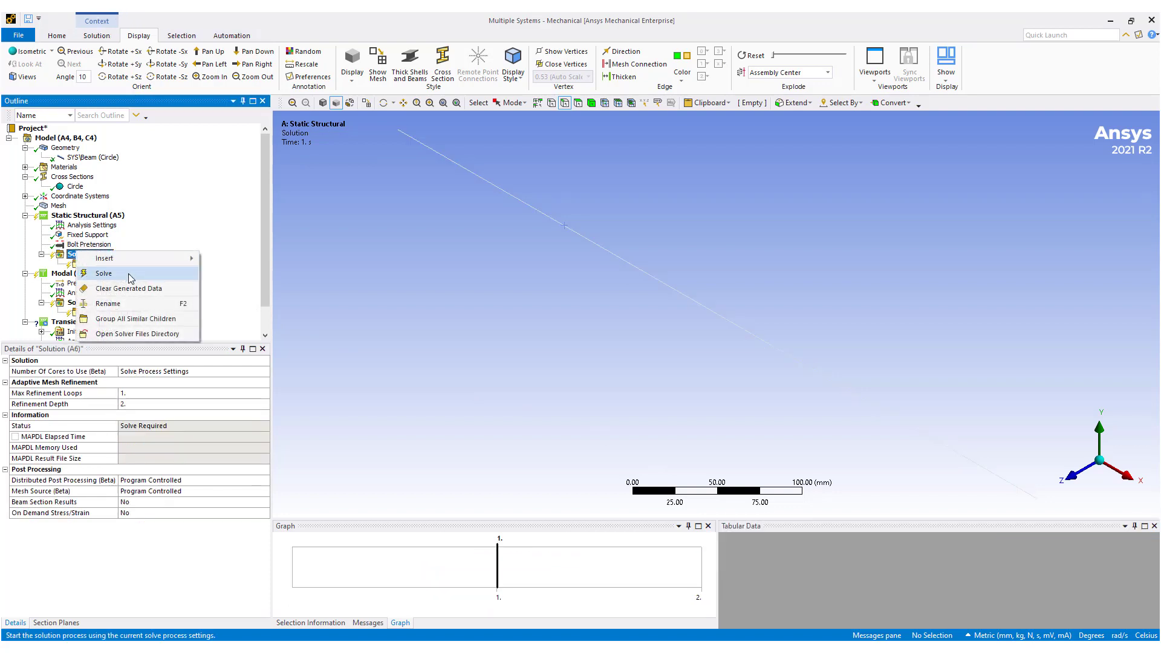
pyautogui.click(131, 279)
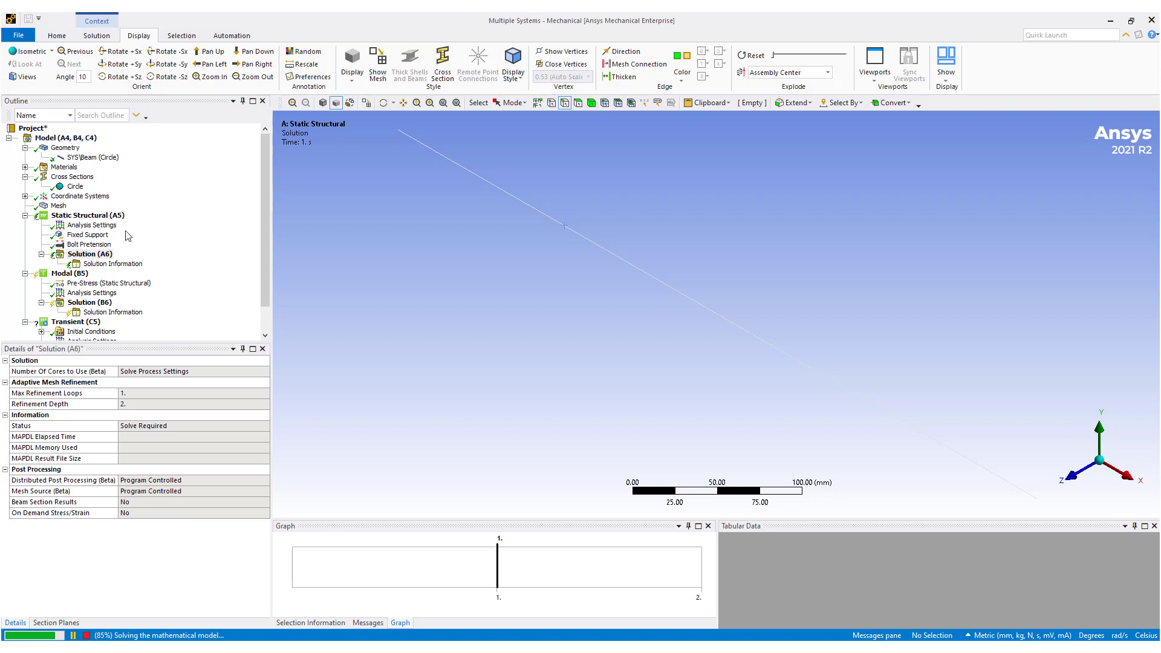
pyautogui.rightClick(89, 255)
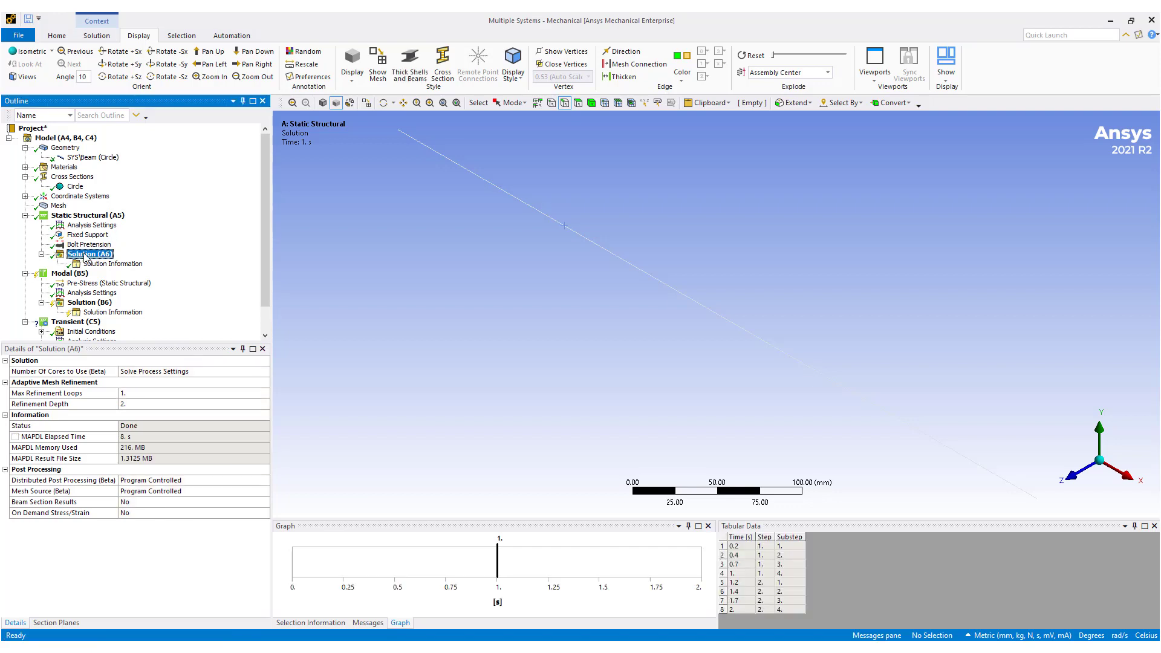
pyautogui.moveTo(108, 259)
pyautogui.moveTo(296, 263)
pyautogui.click(337, 262)
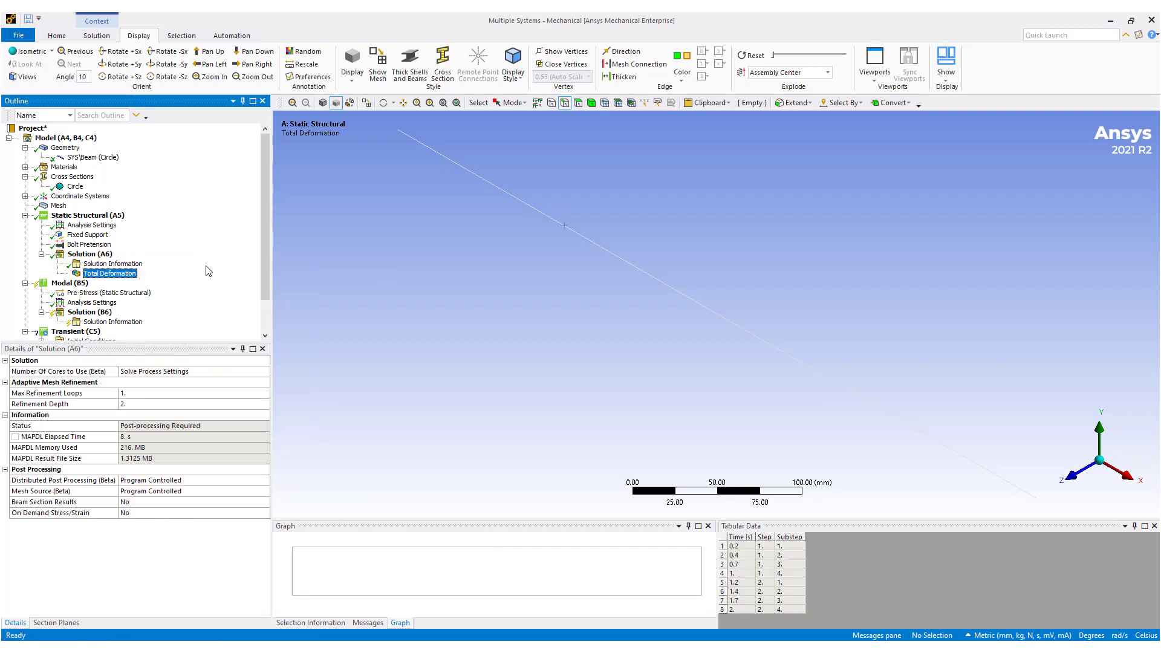
pyautogui.rightClick(116, 273)
pyautogui.click(188, 292)
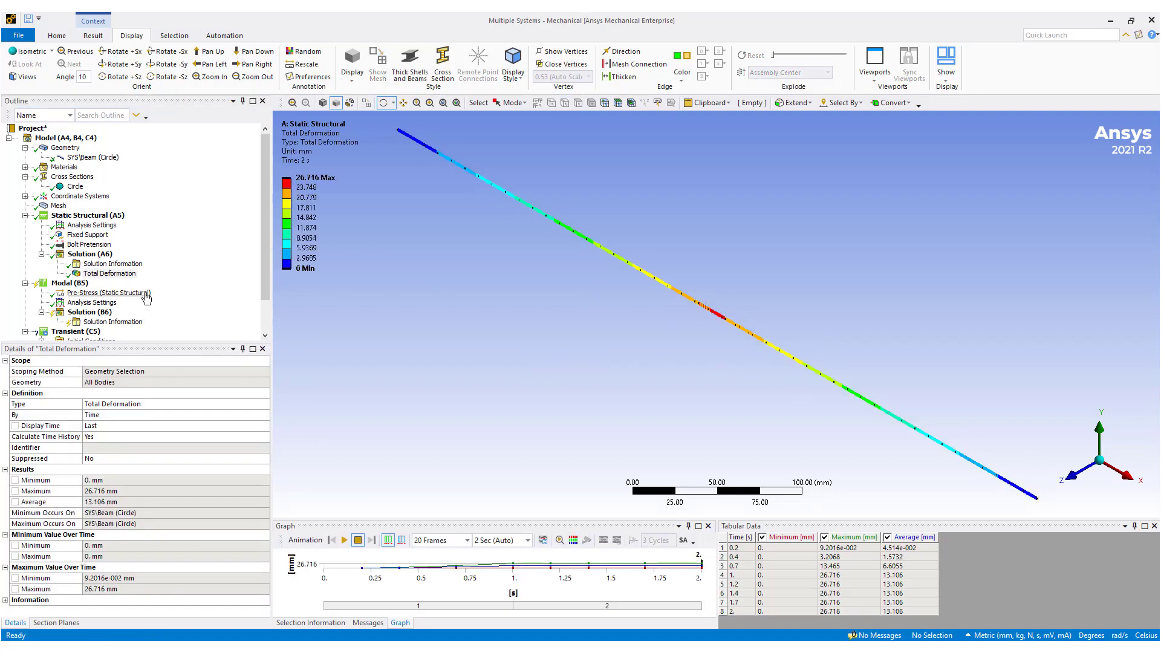
# Step: Add and evaluate an Axial Force beam result, showing a uniform 10 N
pyautogui.rightClick(91, 255)
pyautogui.moveTo(182, 268)
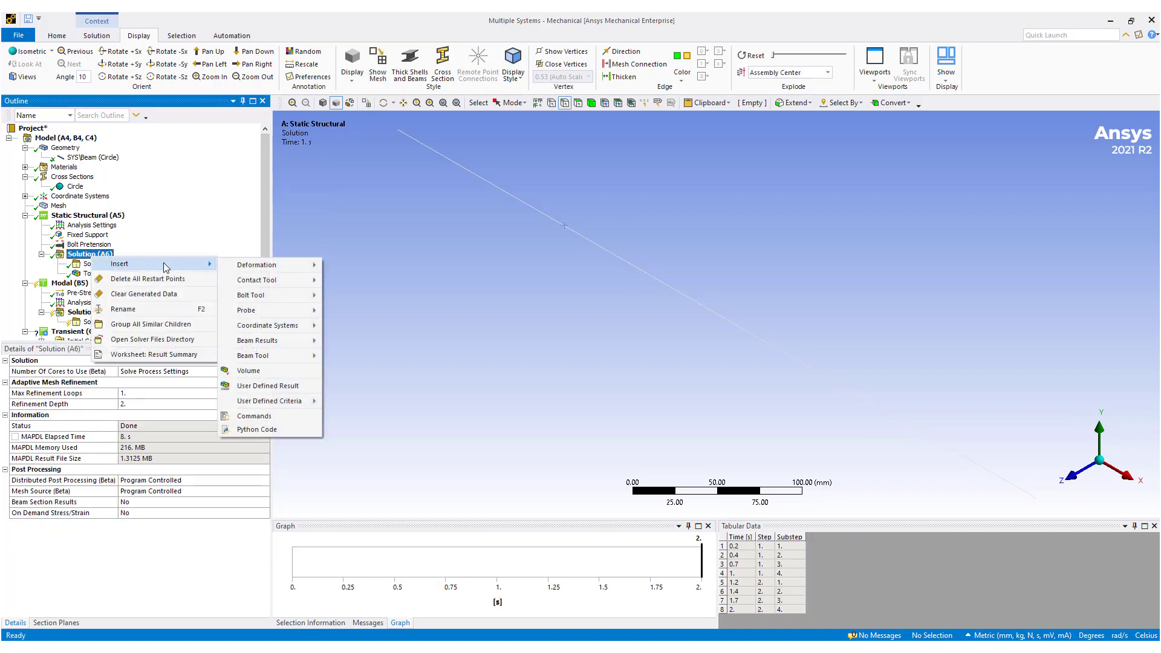
pyautogui.moveTo(280, 292)
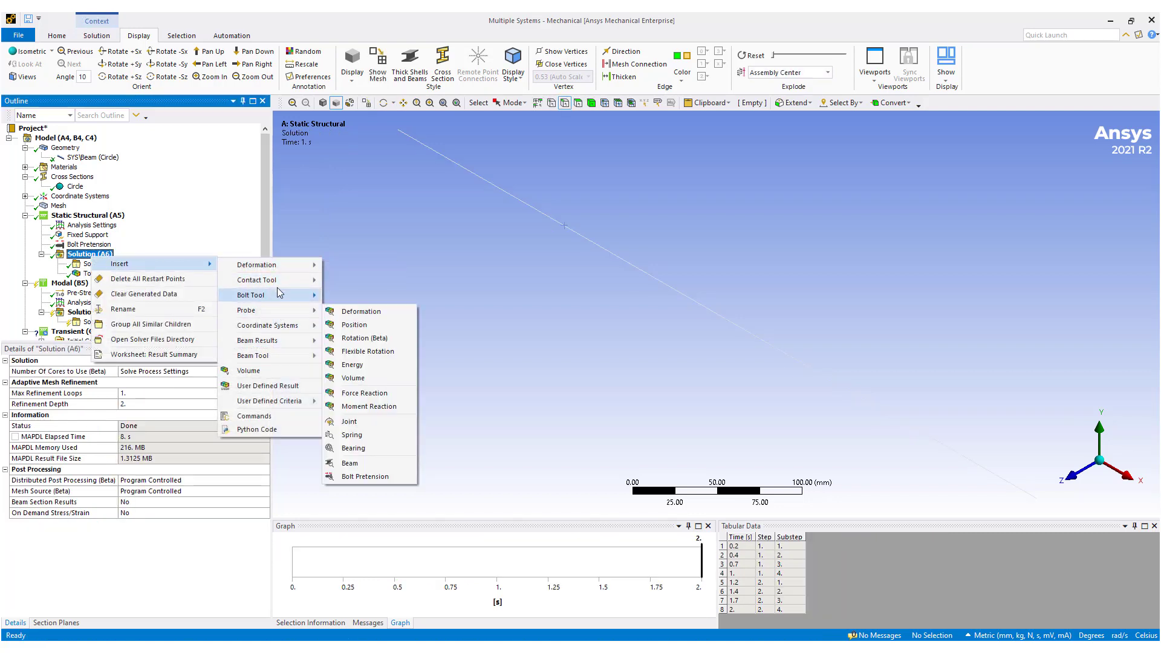
pyautogui.moveTo(286, 341)
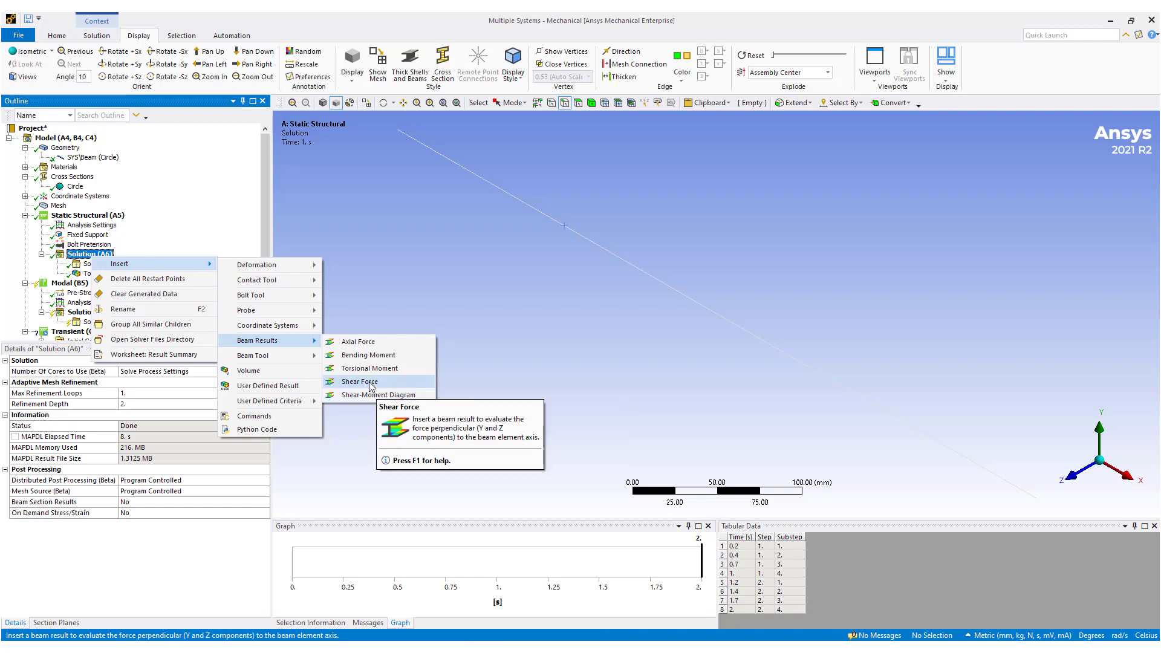
pyautogui.click(358, 342)
pyautogui.rightClick(104, 285)
pyautogui.click(134, 309)
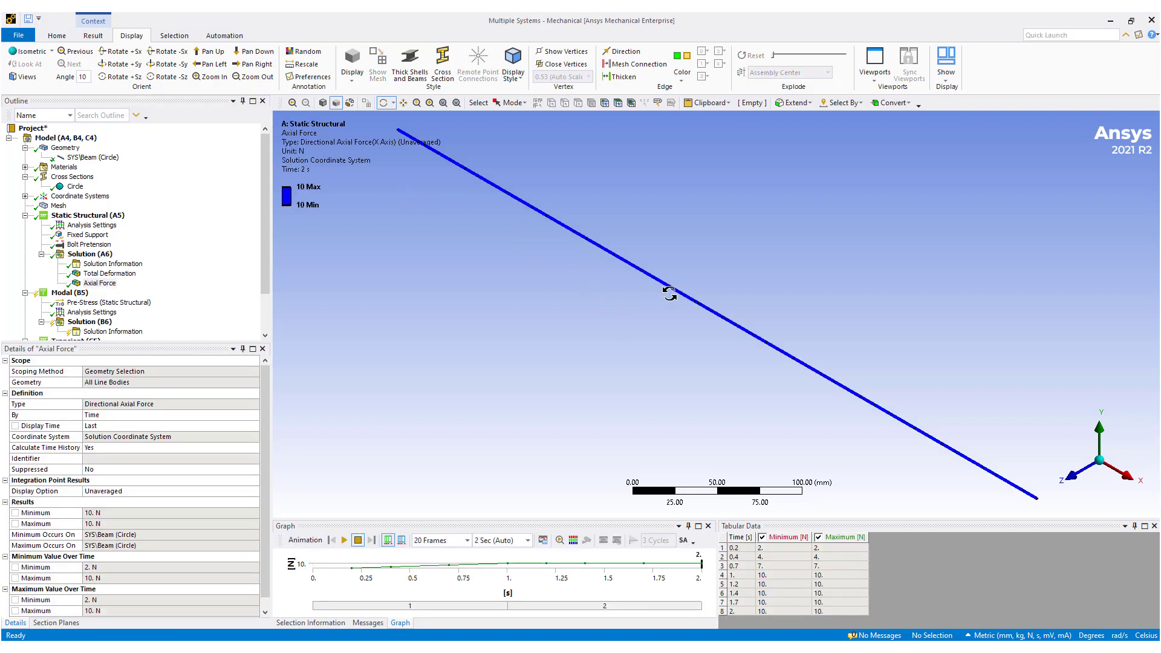
# Step: Inspect the Modal analysis settings and its action menu
pyautogui.click(69, 294)
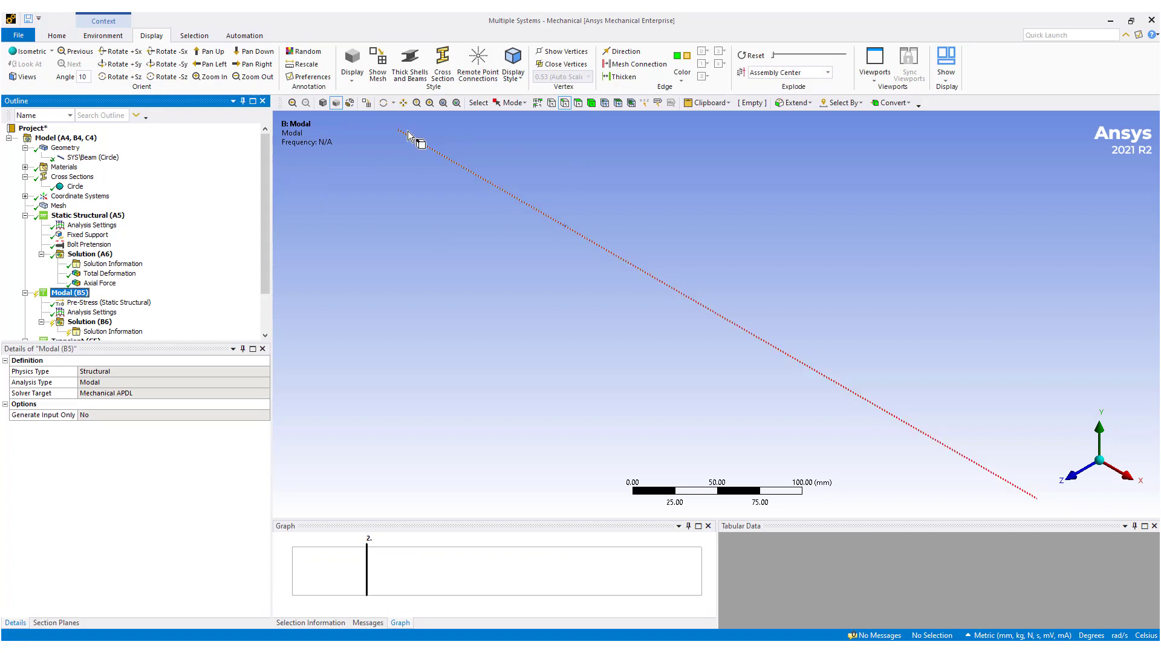
pyautogui.scroll(-2, 966, 444)
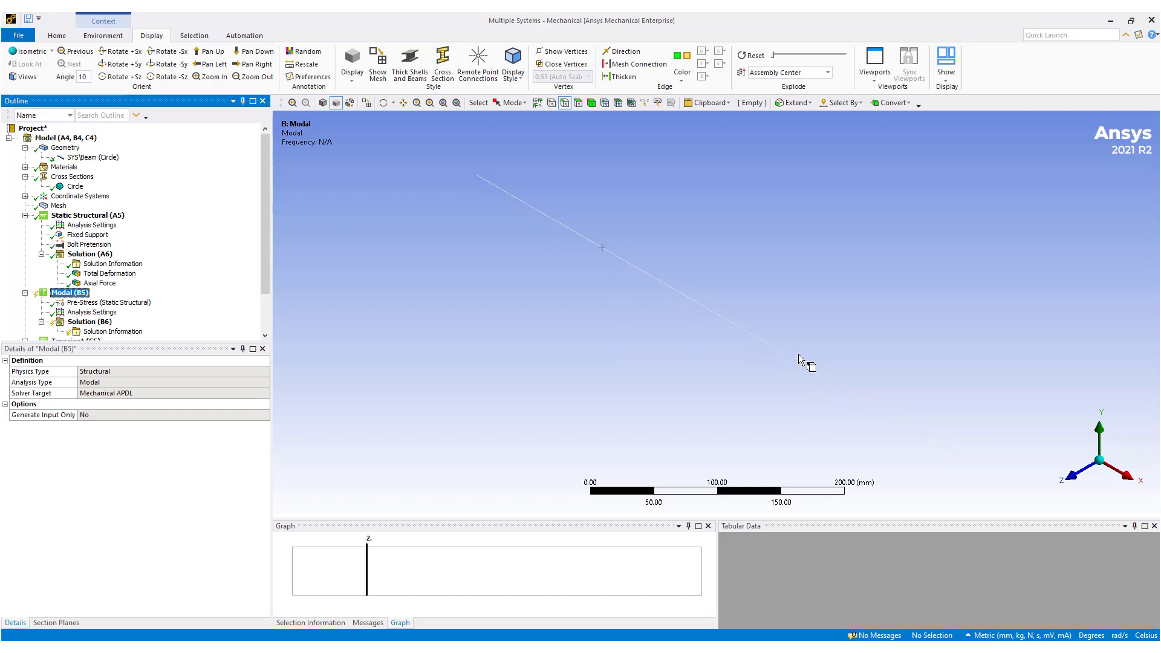
pyautogui.scroll(-1, 91, 303)
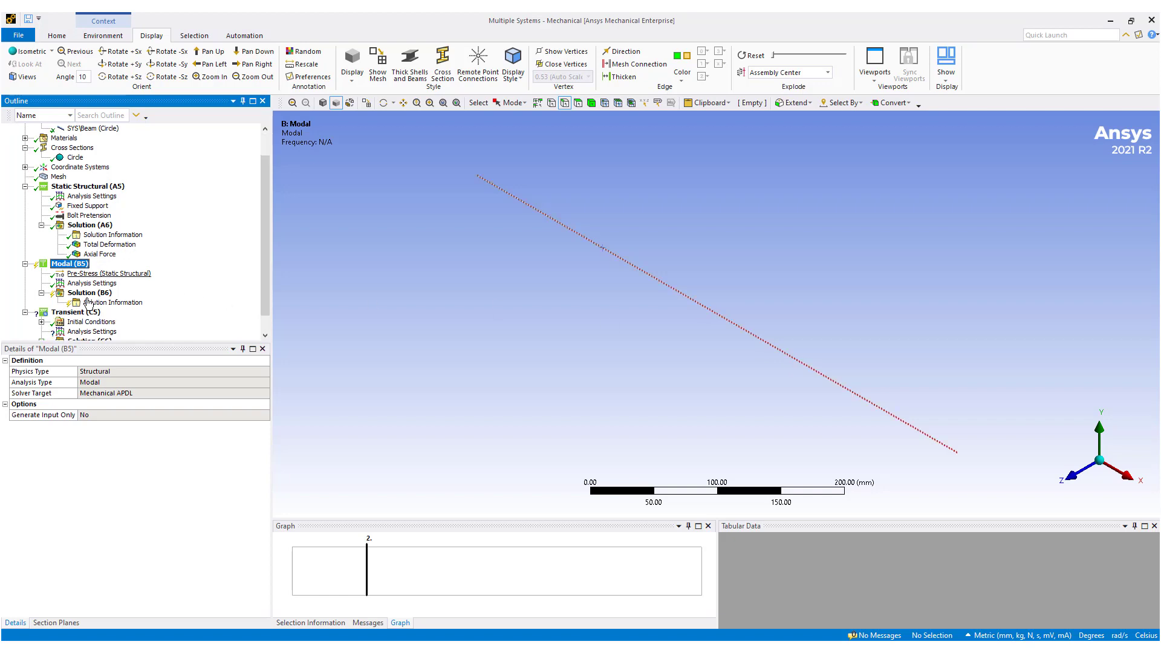
pyautogui.click(85, 283)
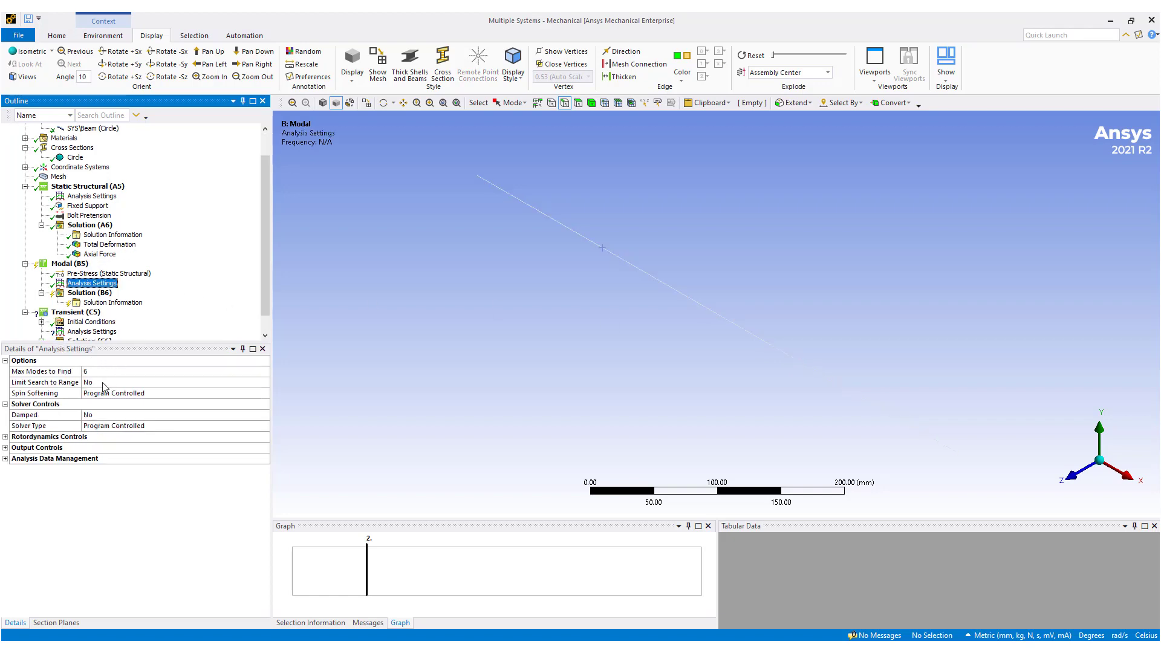
pyautogui.rightClick(79, 264)
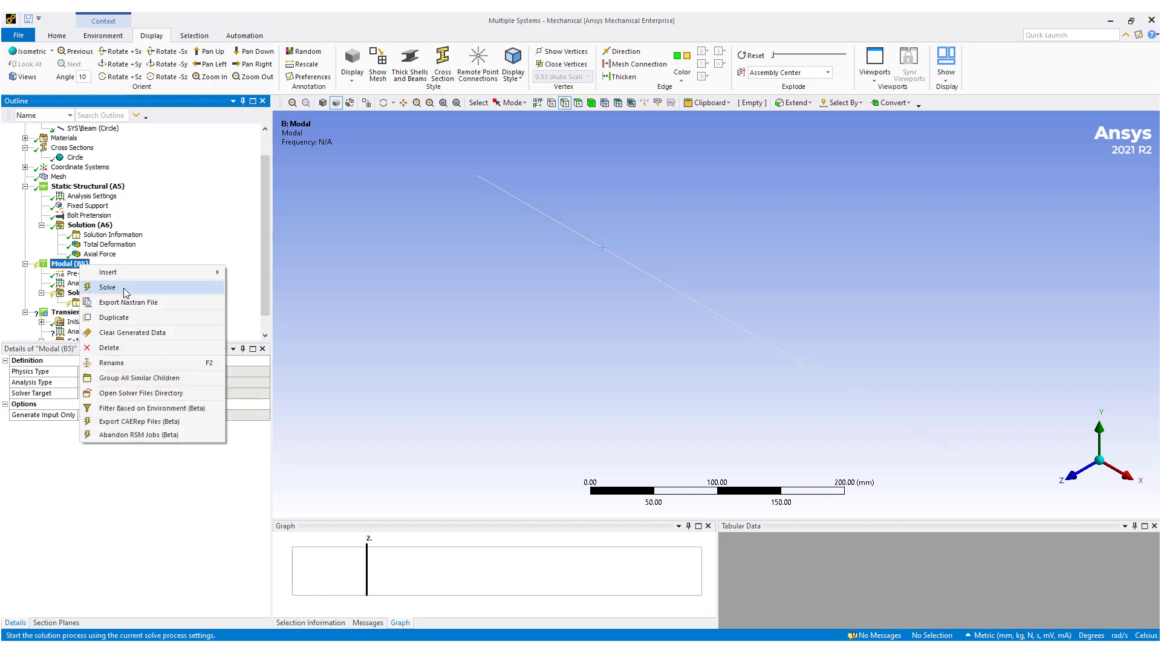
pyautogui.press('Escape')
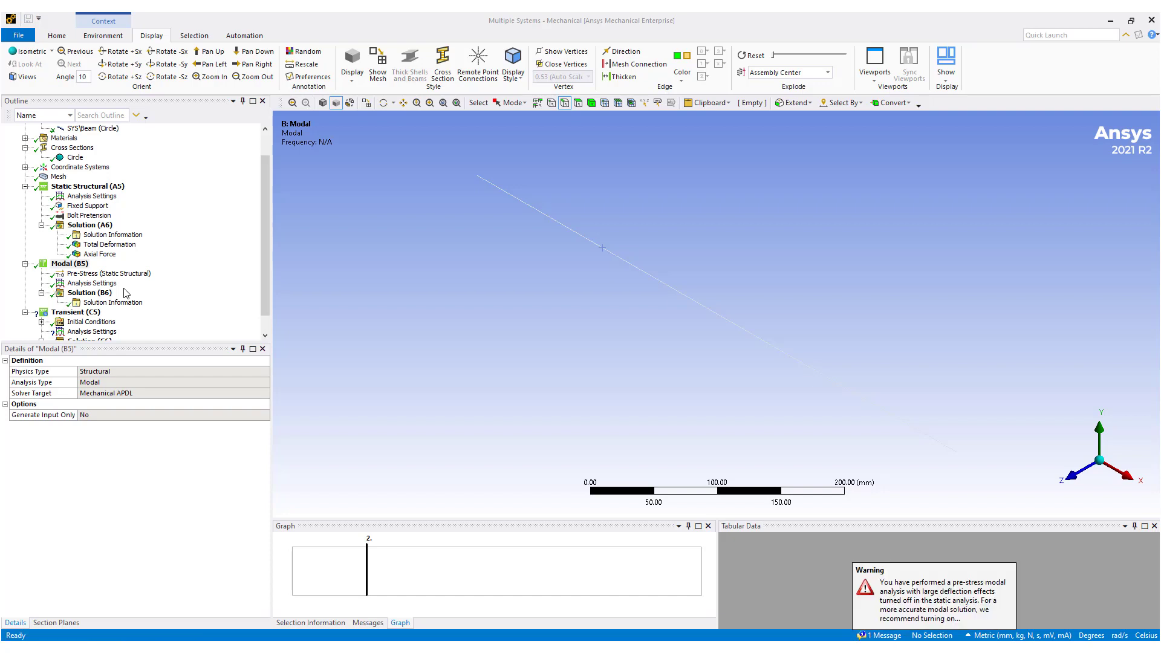
# Step: Create mode shape results for all six frequencies, 141.96 to 426.01 Hz
pyautogui.click(107, 293)
pyautogui.click(781, 554)
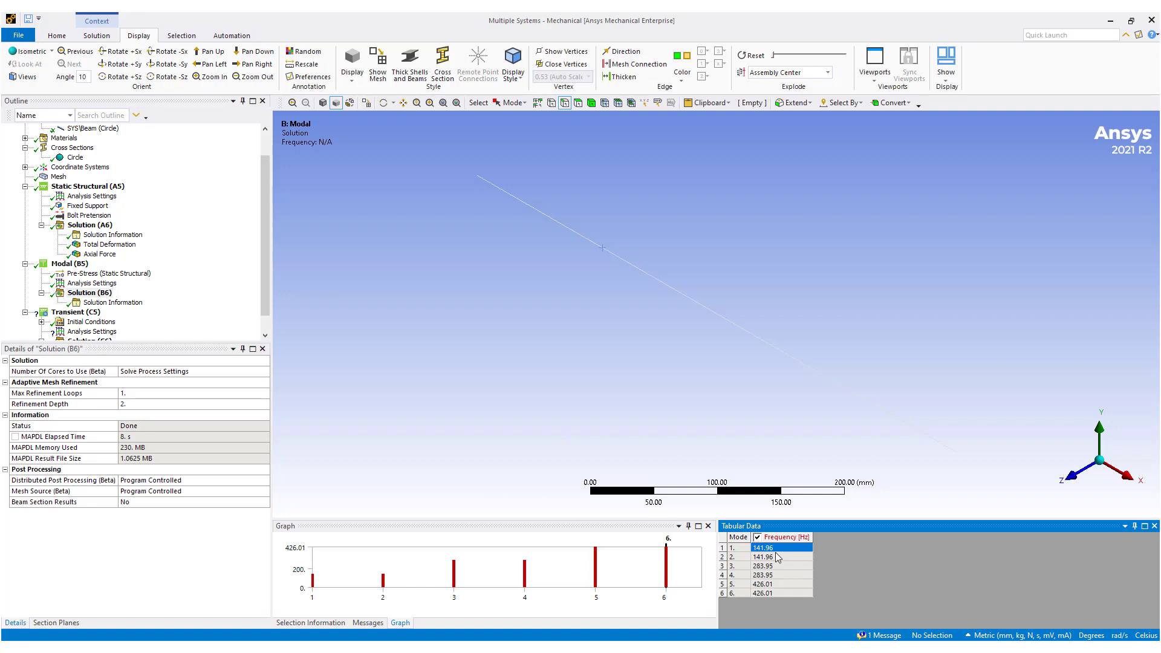
pyautogui.keyDown('shift'); pyautogui.click(763, 592); pyautogui.keyUp('shift')
pyautogui.rightClick(770, 594)
pyautogui.click(823, 559)
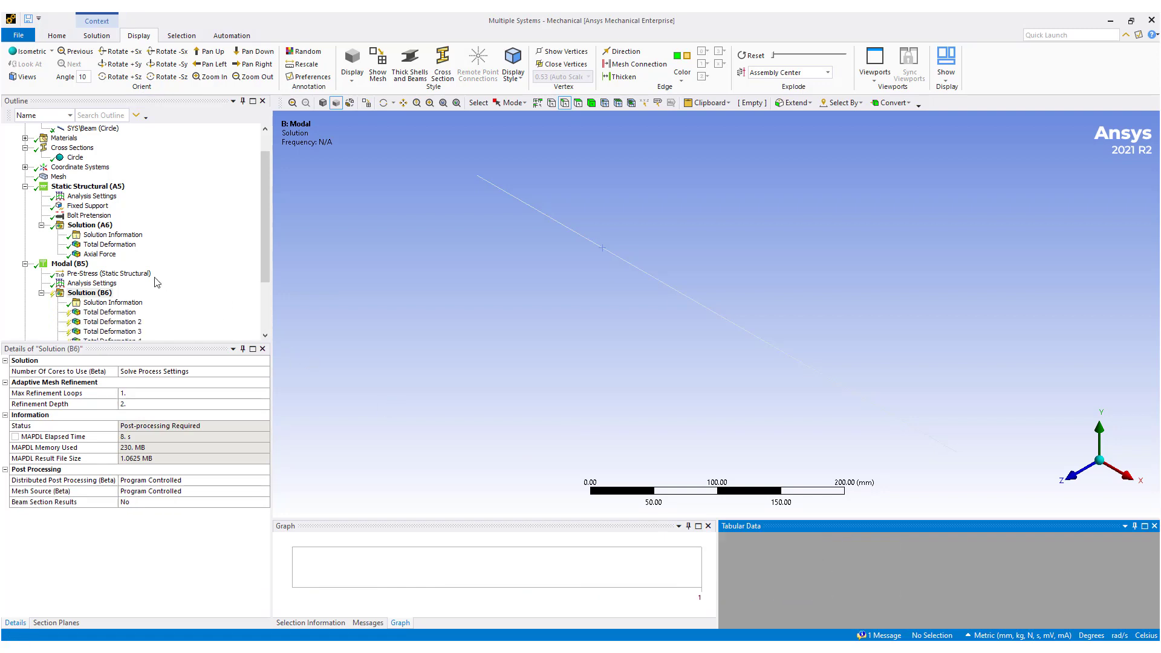
# Step: Evaluate all mode shape results, animate the first mode's total deformation, then select Bolt Pretension
pyautogui.rightClick(89, 234)
pyautogui.click(112, 260)
pyautogui.click(111, 254)
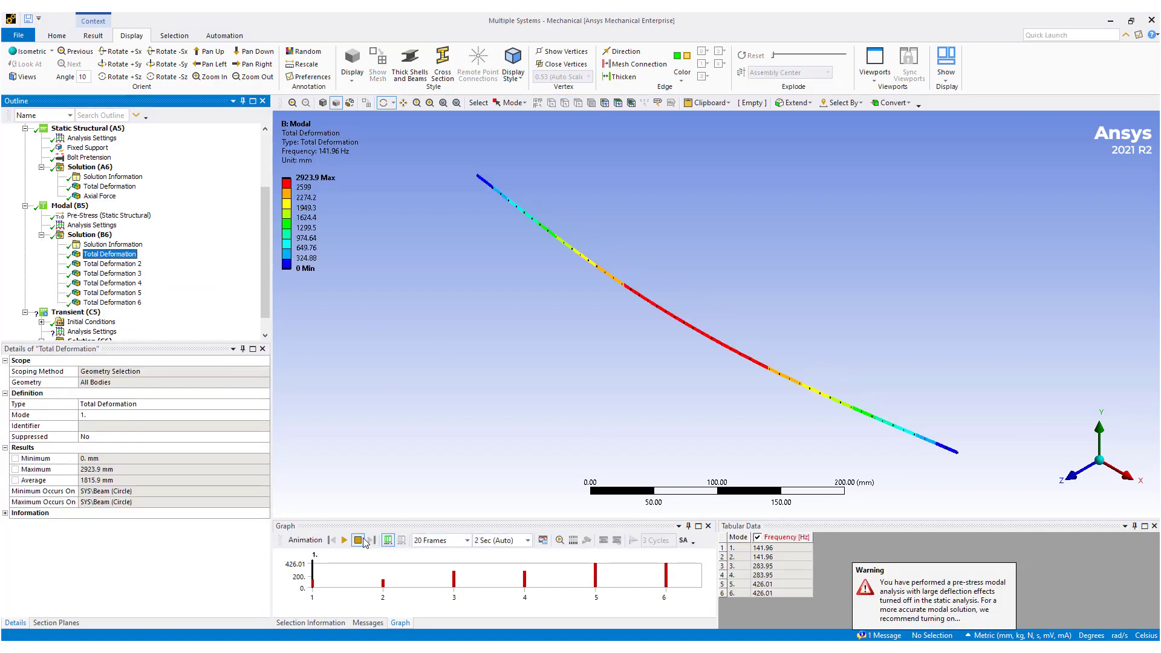
pyautogui.click(344, 540)
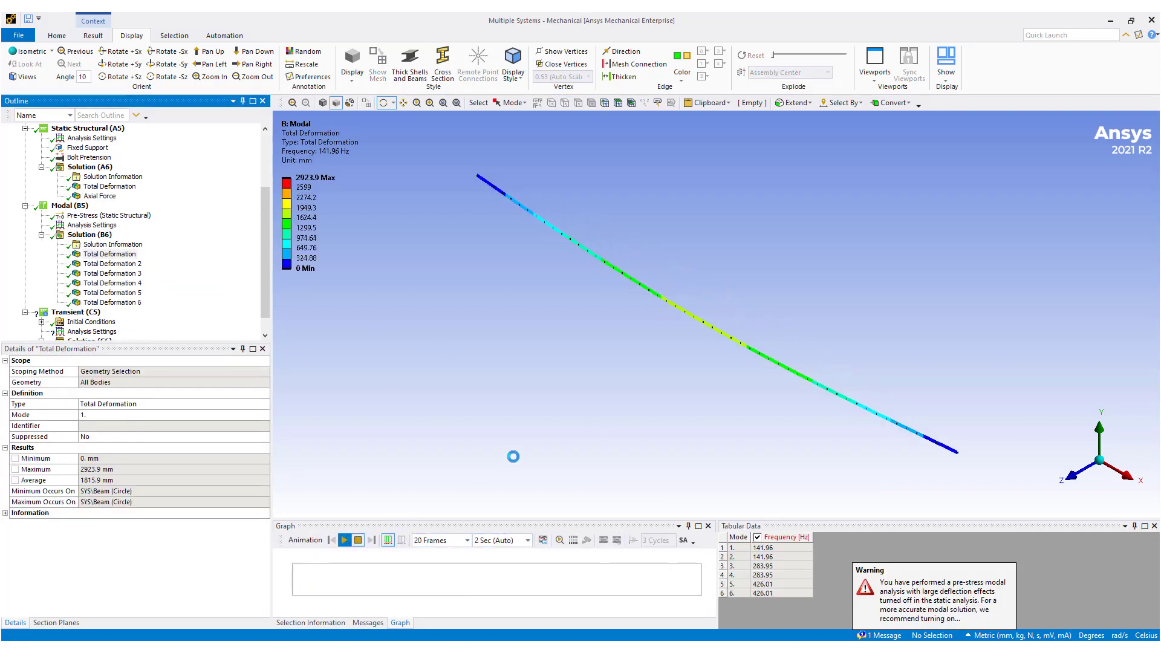
pyautogui.click(358, 541)
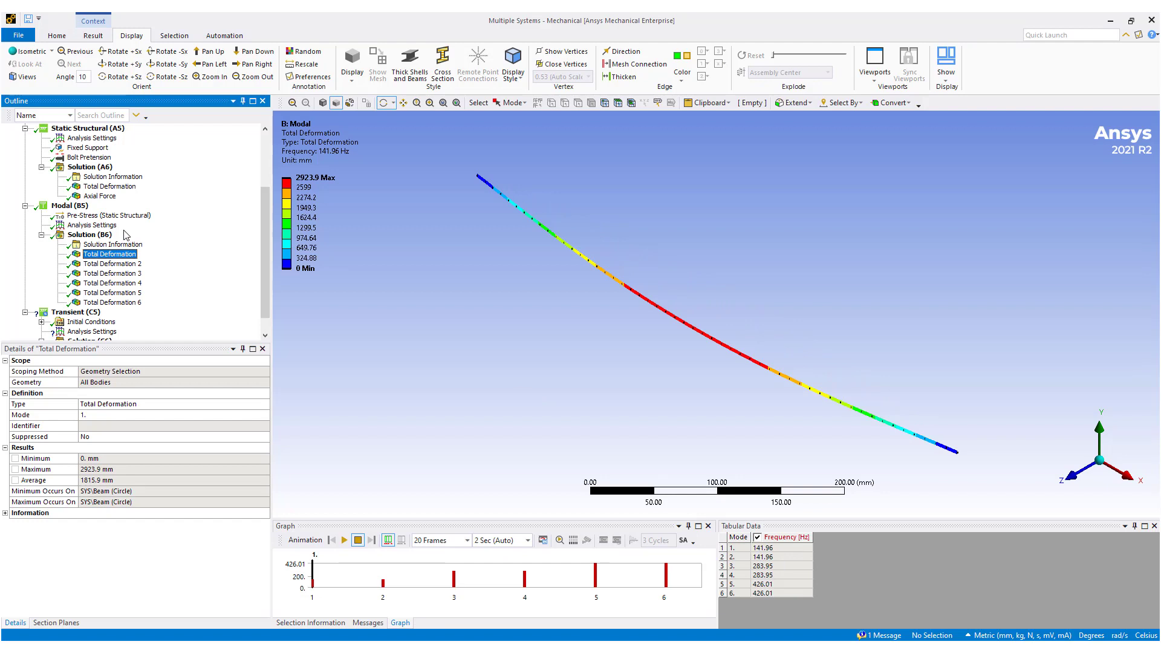
pyautogui.scroll(1, 126, 235)
pyautogui.click(89, 186)
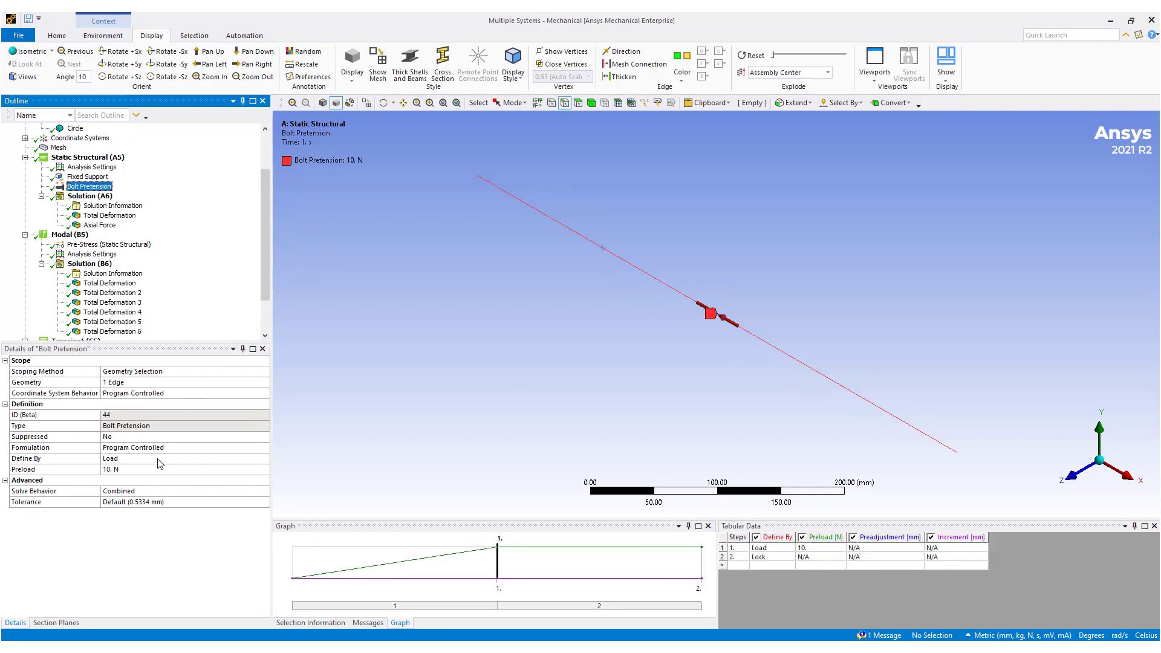
# Step: Set the bolt preload to 1 N and re-solve, giving 45.474, 91.059 and 136.86 Hz
pyautogui.click(147, 469)
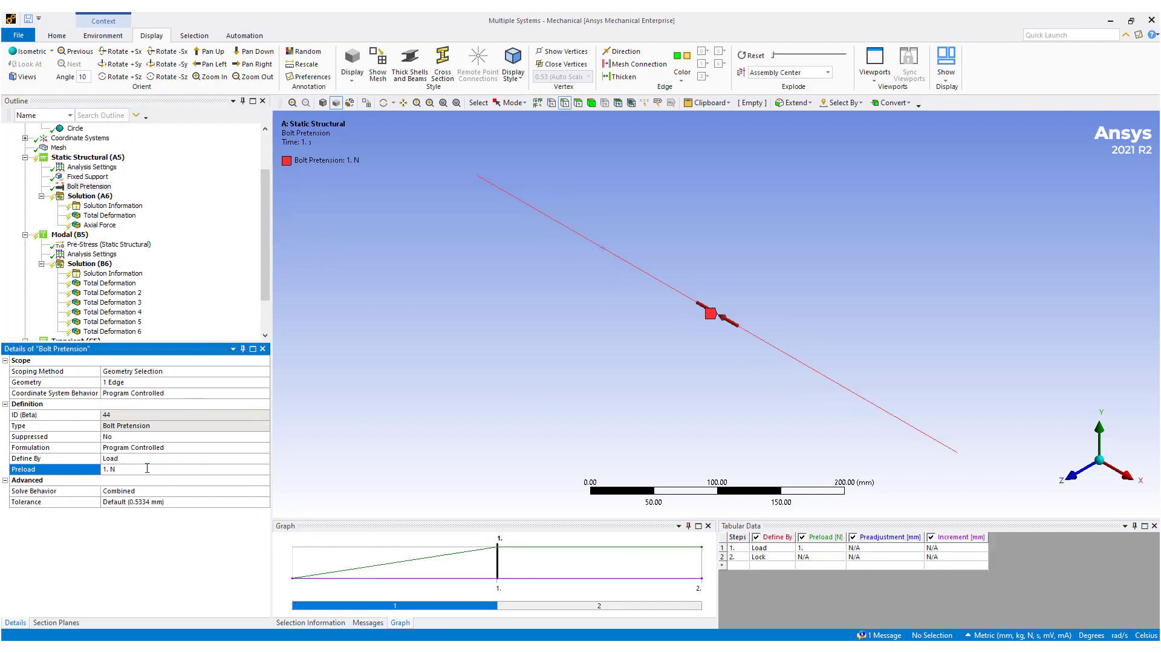
pyautogui.rightClick(91, 265)
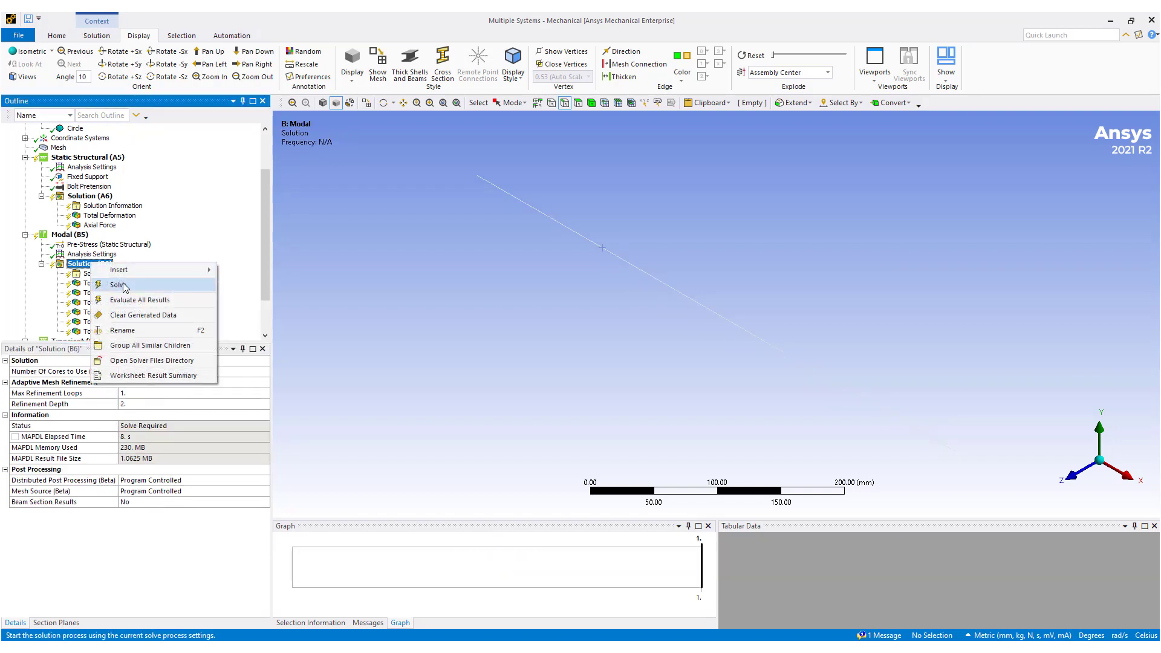
pyautogui.click(124, 287)
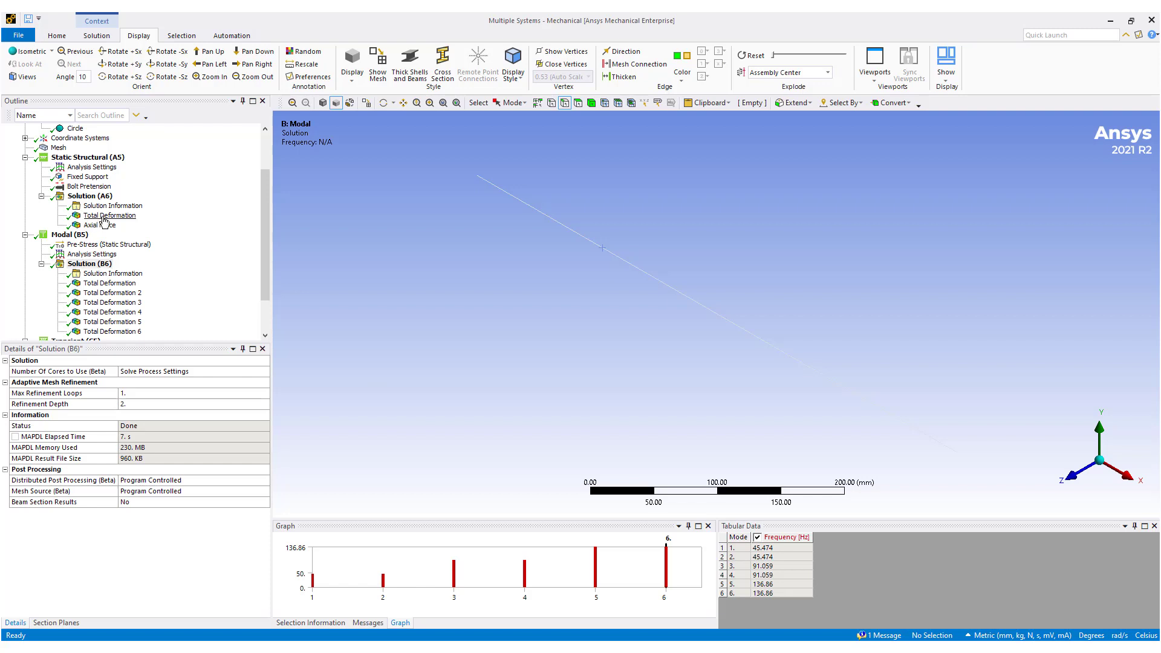
# Step: Review the 1 N frequencies, then change the bolt pretension preload to 10 N
pyautogui.click(89, 187)
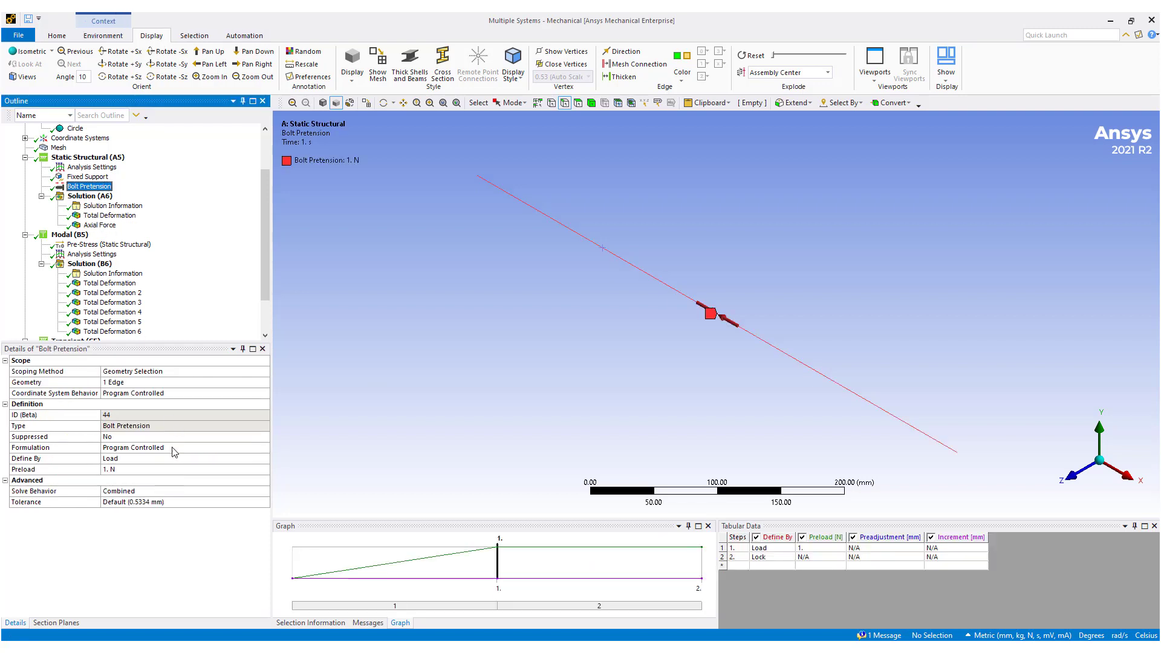
pyautogui.click(89, 264)
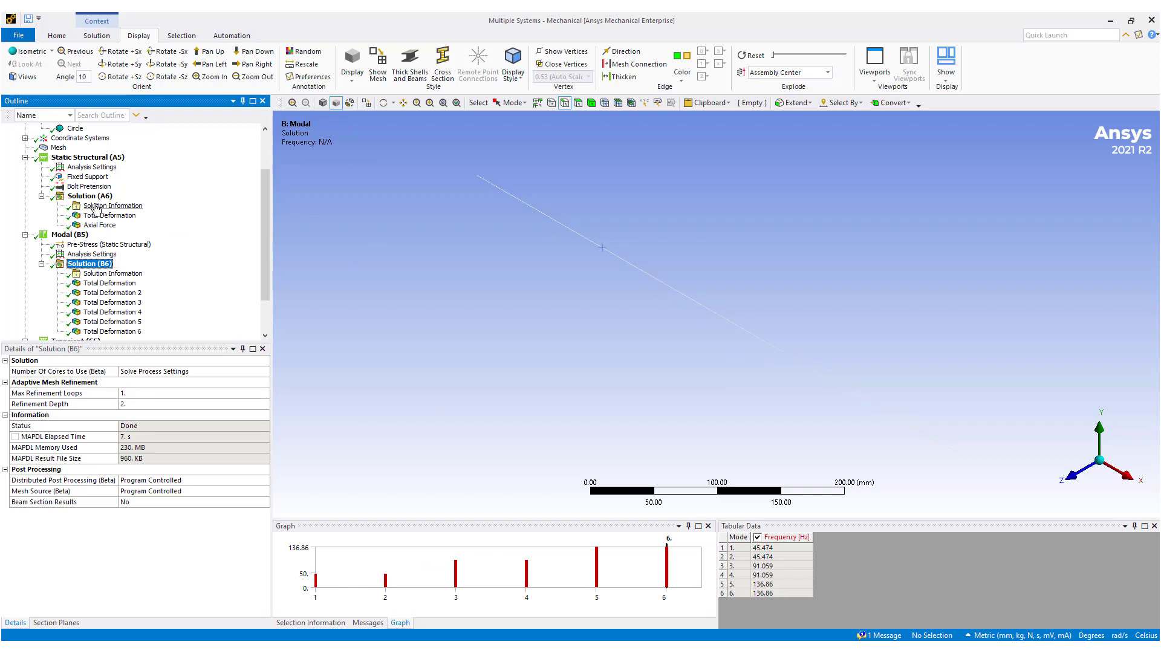
pyautogui.click(87, 187)
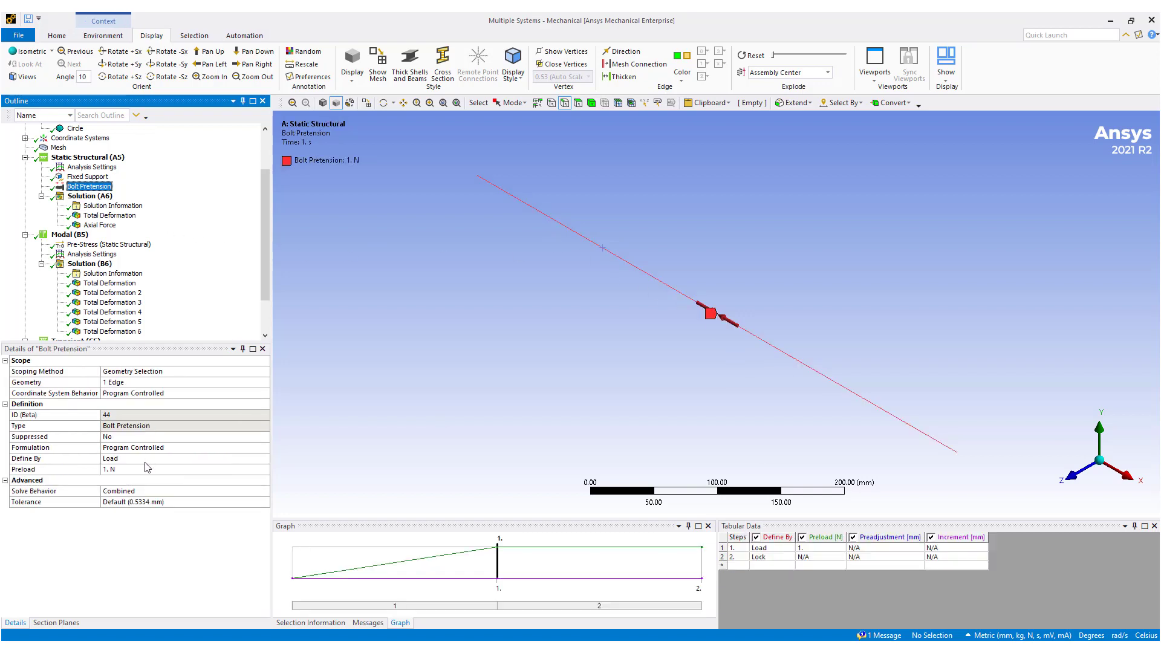
pyautogui.click(146, 468)
pyautogui.write('10')
pyautogui.press('Return')
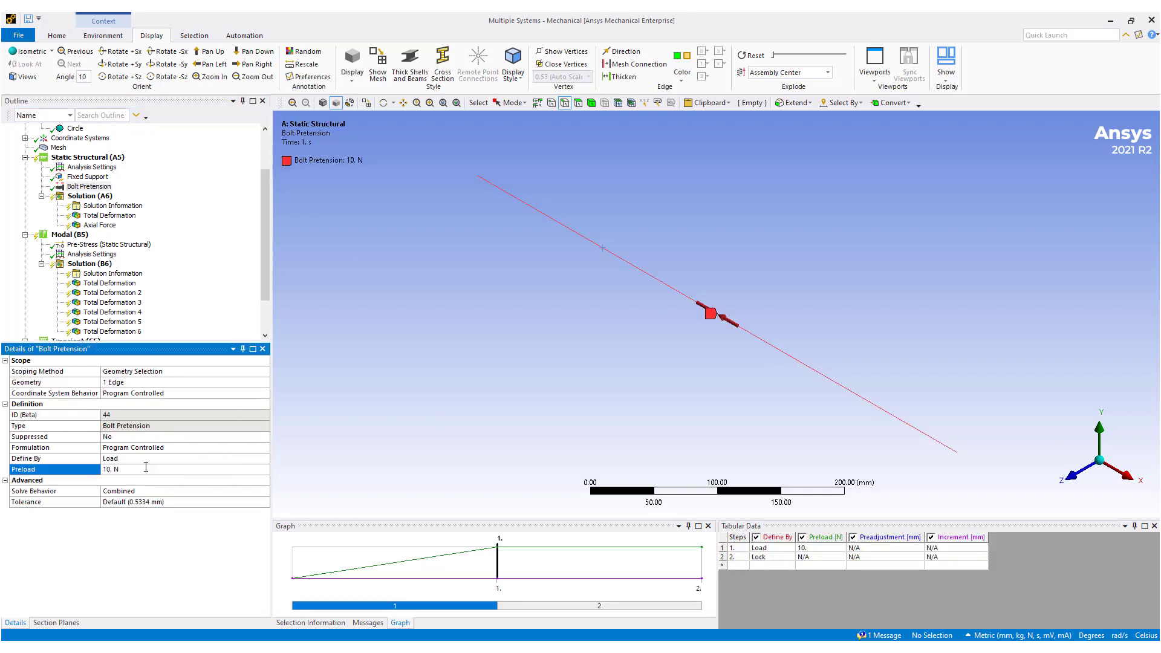
# Step: Re-solve the modal analysis with the 10 N preload
pyautogui.scroll(-2, 112, 275)
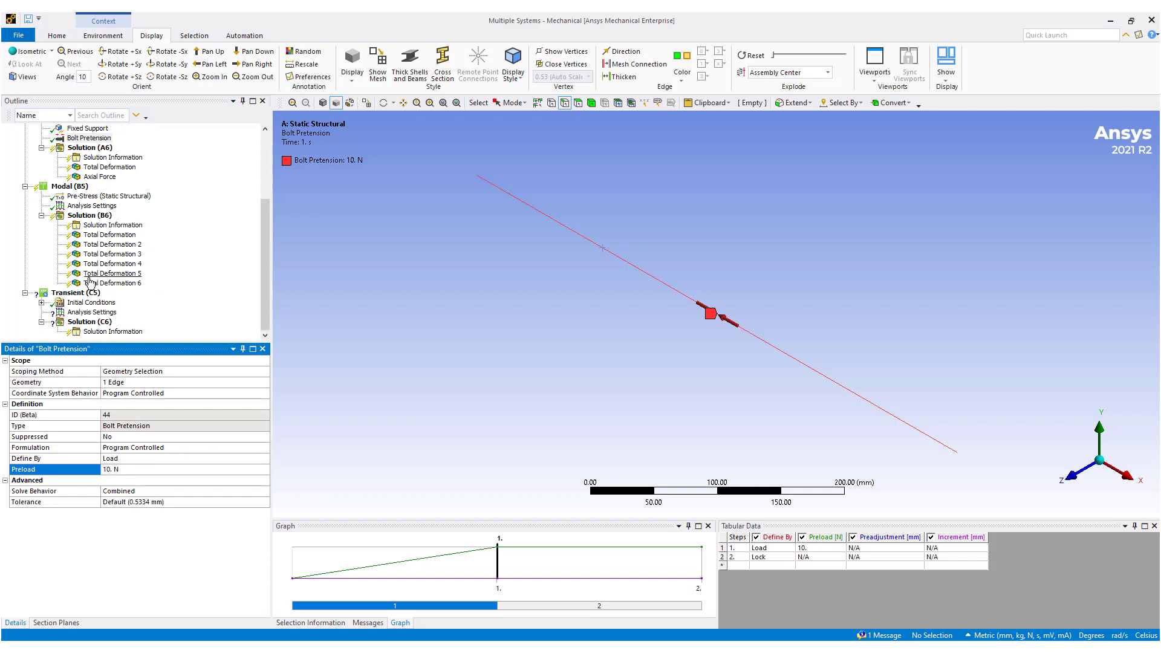
pyautogui.click(82, 293)
pyautogui.rightClick(72, 186)
pyautogui.click(119, 214)
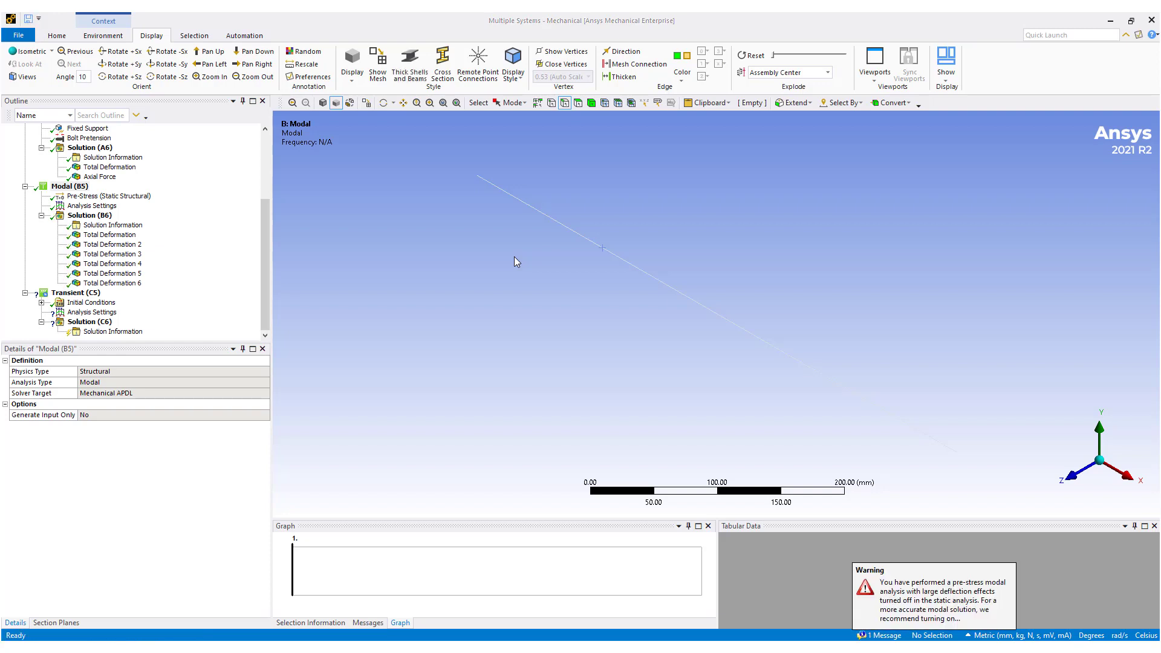
# Step: Review the transient step controls with the string horizontal, then return to the 141.96–426.01 Hz frequency table
pyautogui.click(89, 215)
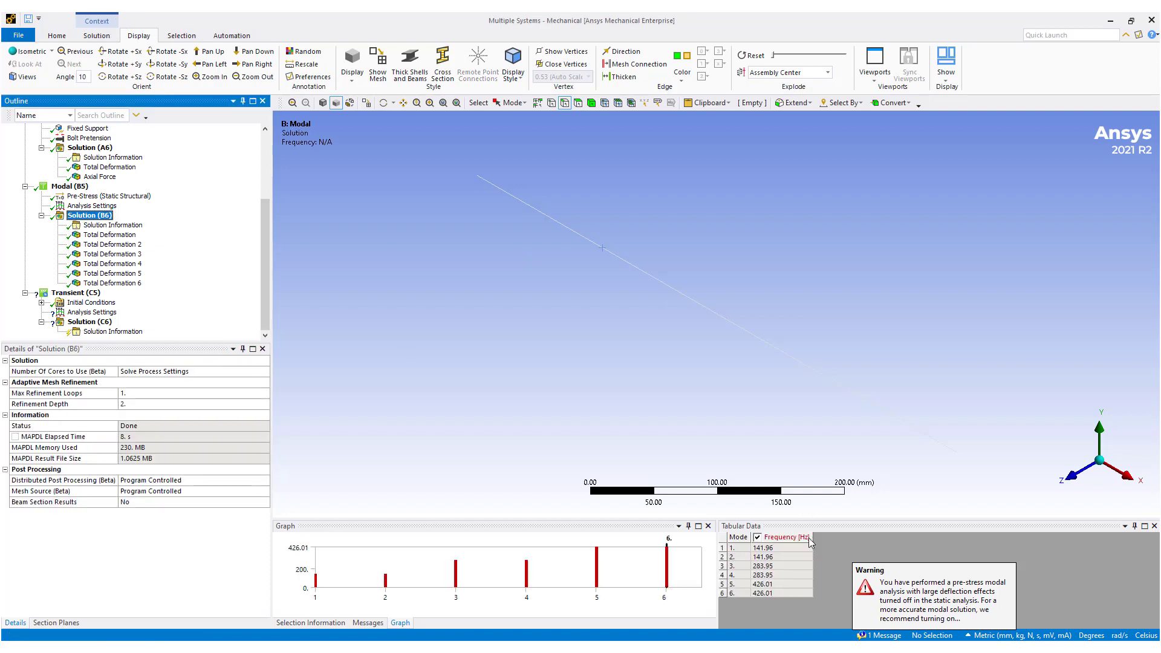
pyautogui.click(77, 294)
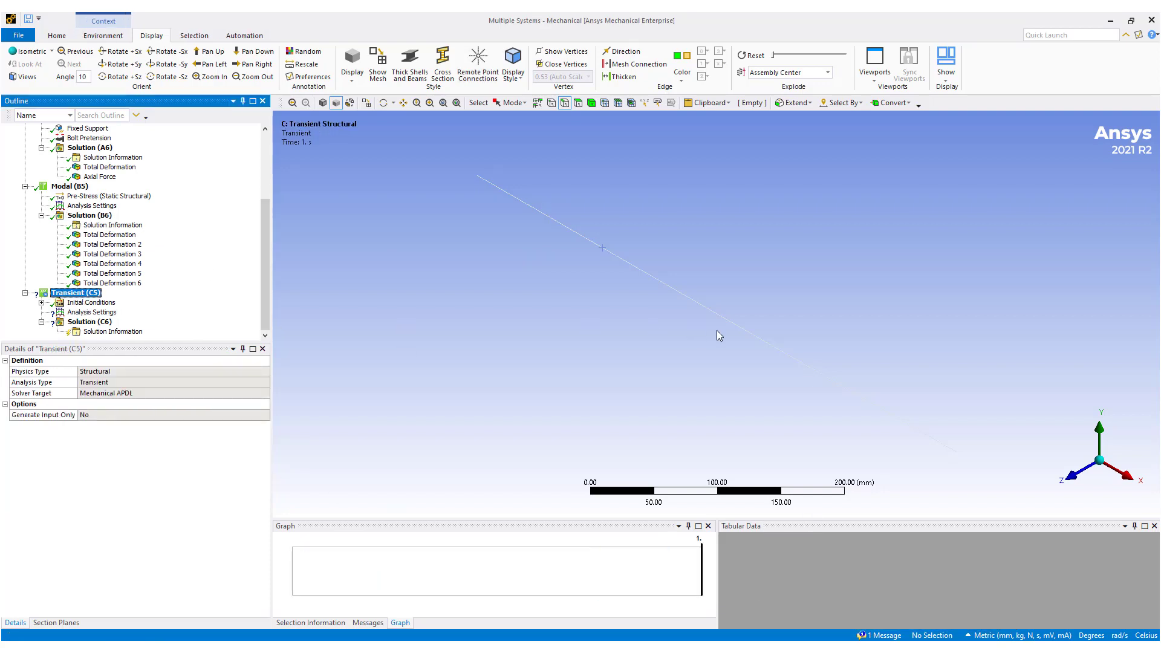
pyautogui.moveTo(725, 350); pyautogui.dragTo(771, 322, button='middle')
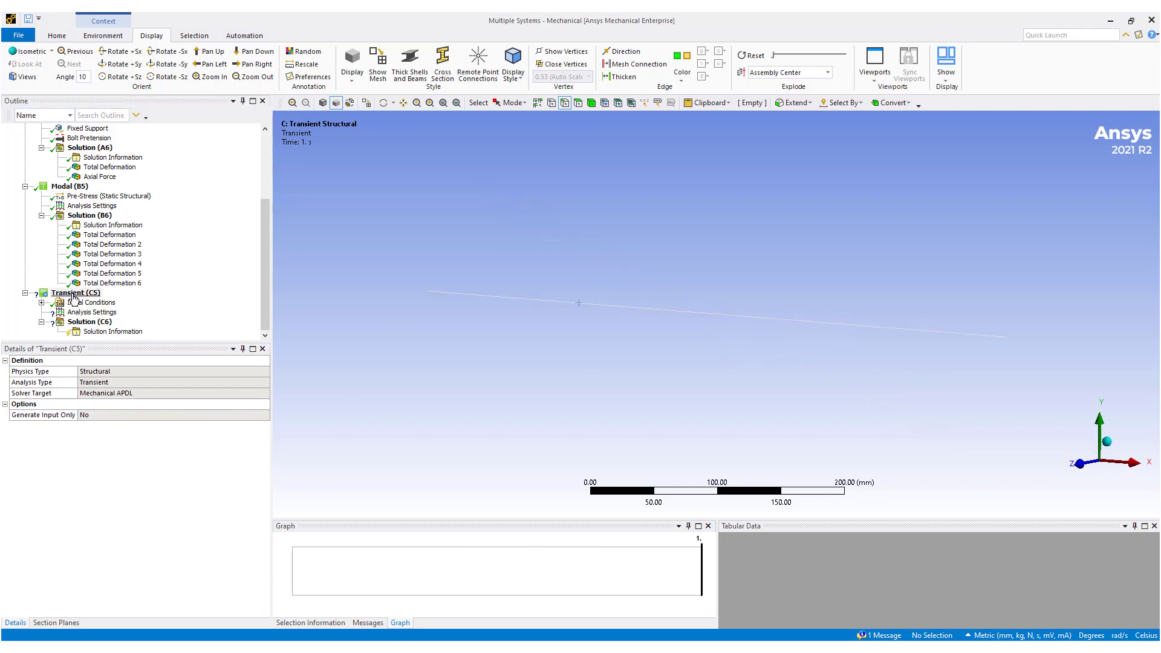
pyautogui.click(91, 312)
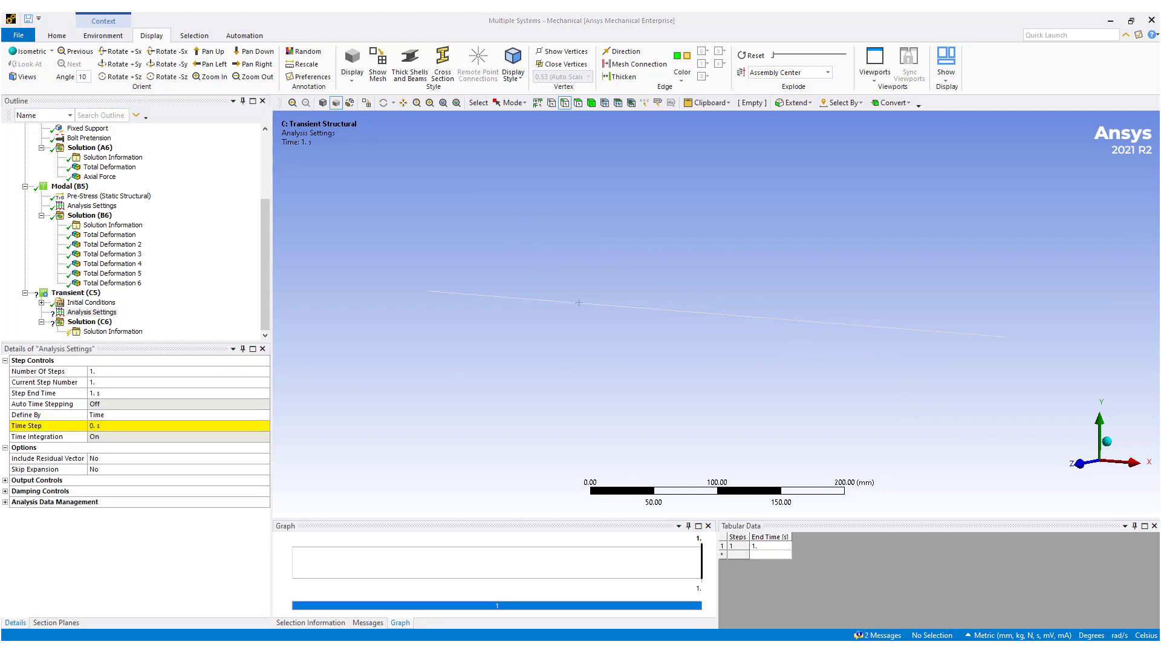
pyautogui.click(88, 215)
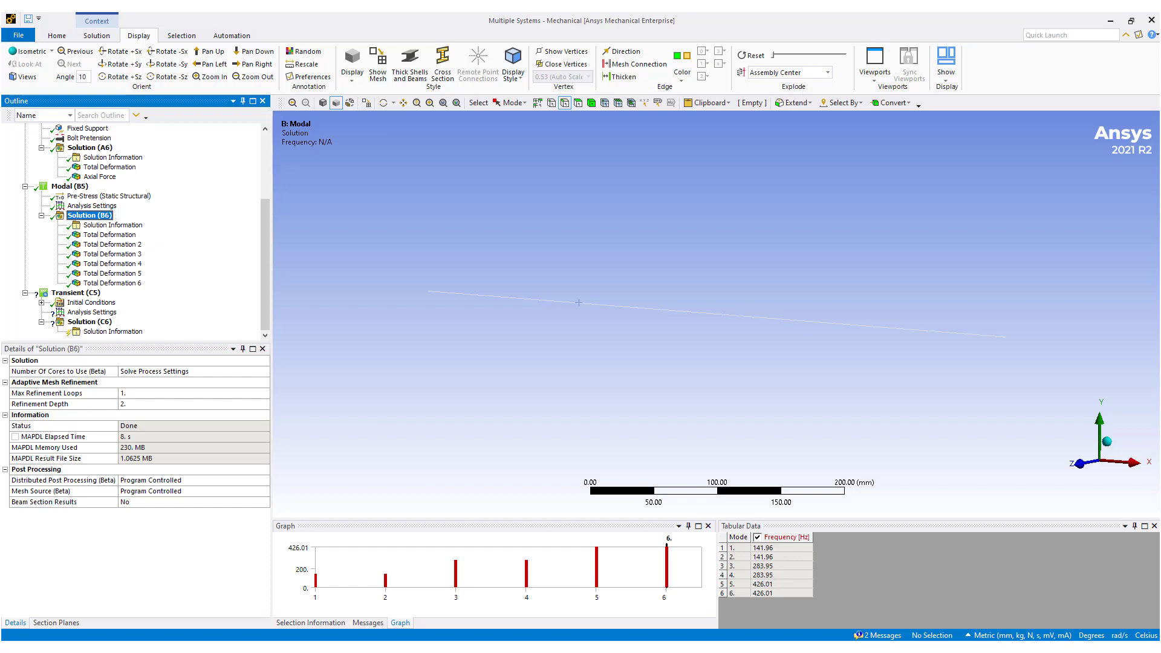
# Step: In Calculator, compute 1/420 then divide by 20, giving about 1.19e-4
pyautogui.hotkey('alt', 'Tab')
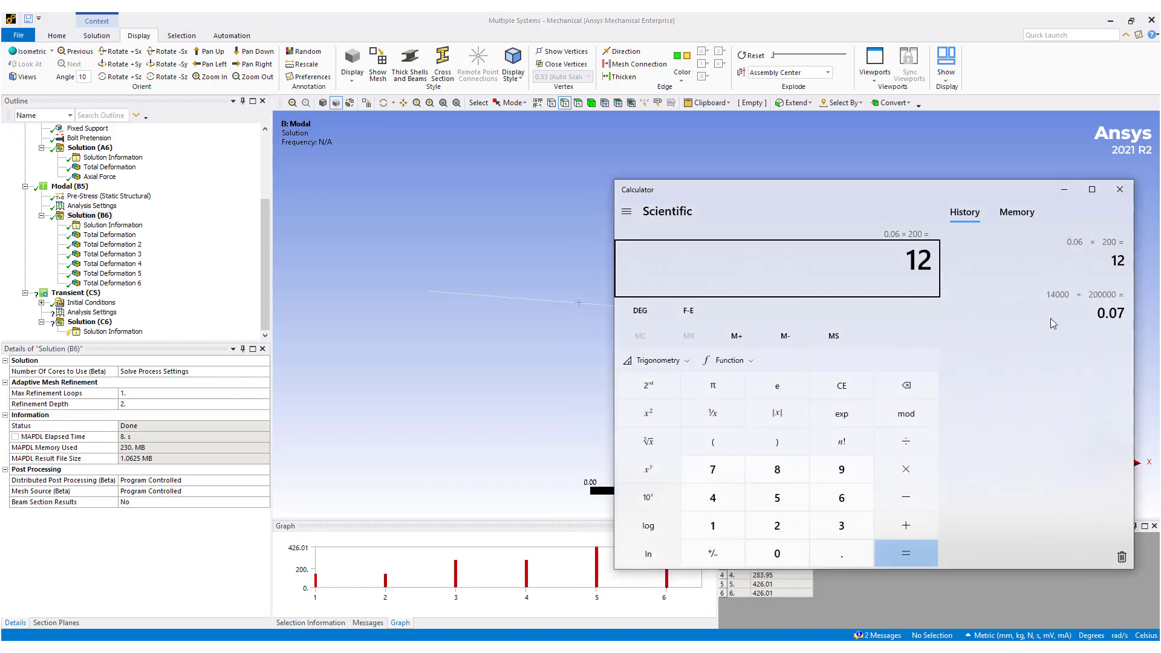
pyautogui.moveTo(865, 189); pyautogui.dragTo(702, 183)
pyautogui.write('1/420')
pyautogui.press('Return')
pyautogui.write('/20')
pyautogui.press('Return')
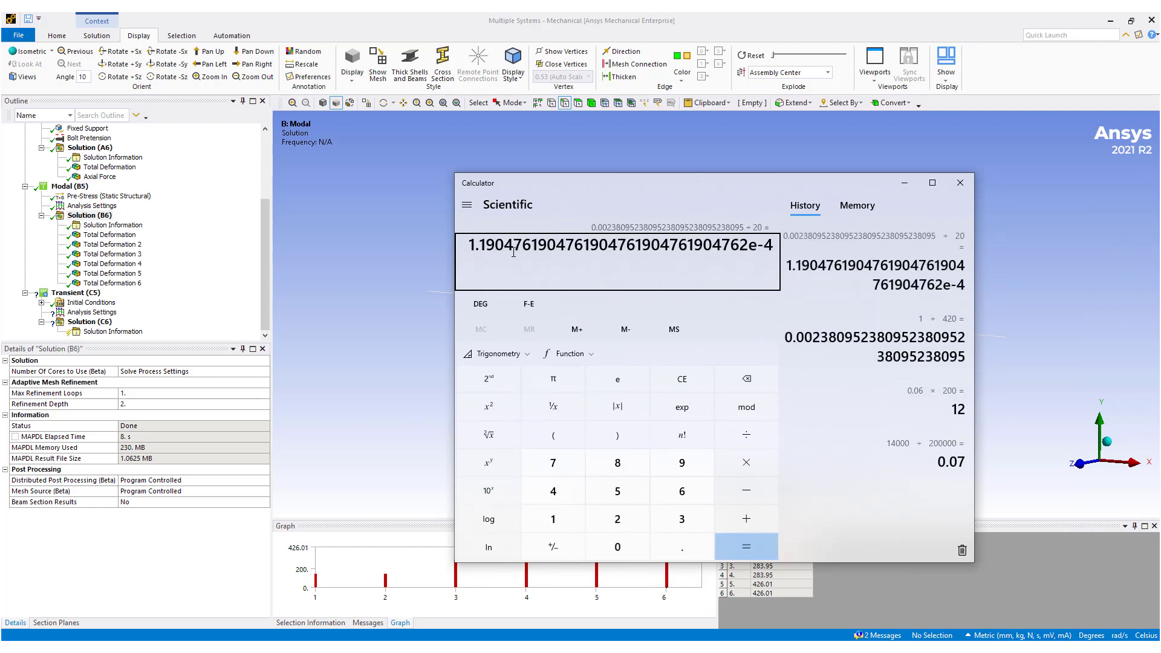
# Step: Set the transient analysis time step to 1.e-004 s
pyautogui.click(97, 312)
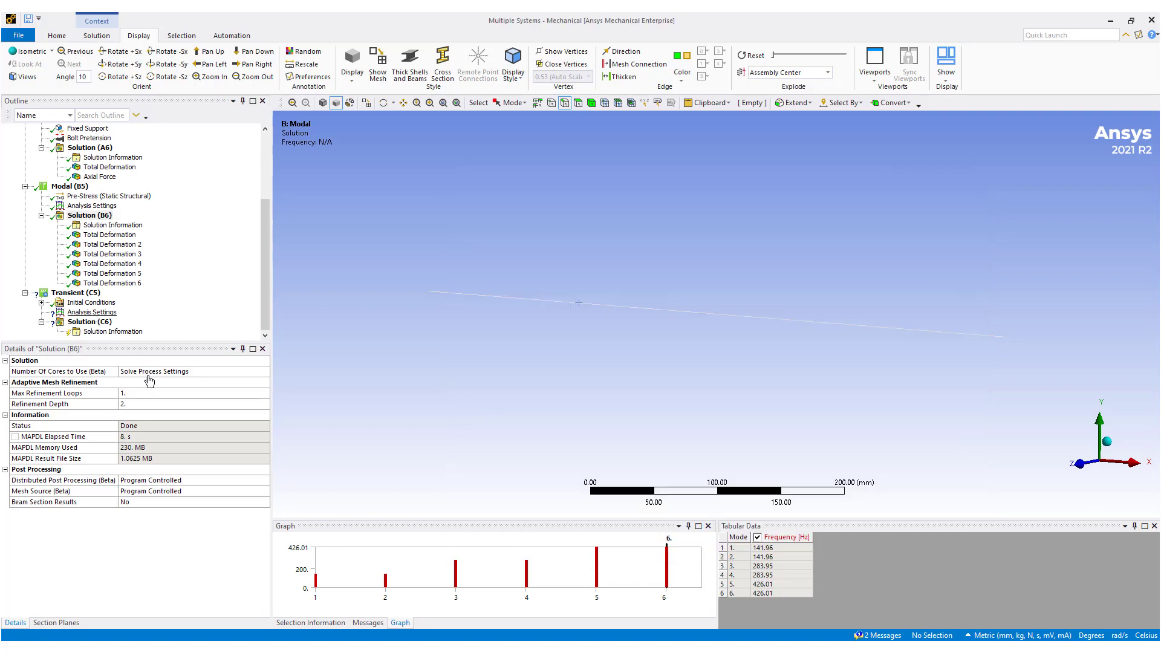
pyautogui.hotkey('alt', 'Tab')
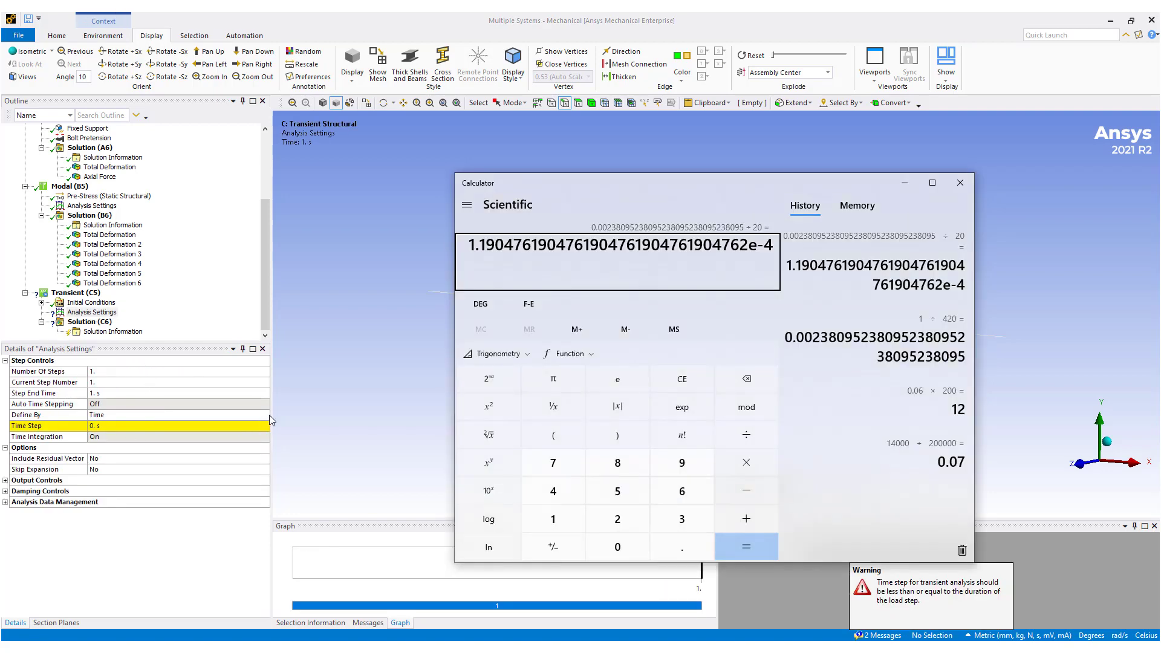
pyautogui.hotkey('alt', 'Tab')
pyautogui.click(114, 423)
pyautogui.write('1.e-004')
pyautogui.press('Return')
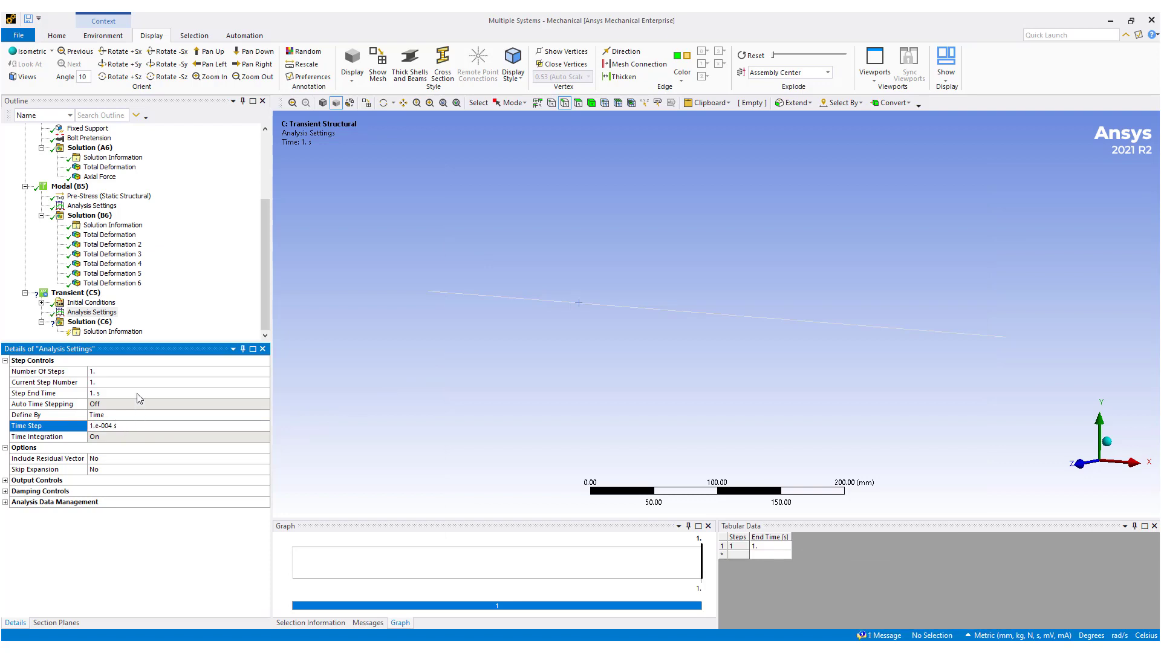
# Step: Compute 2 to the 11th power in Calculator, giving 2048
pyautogui.click(105, 393)
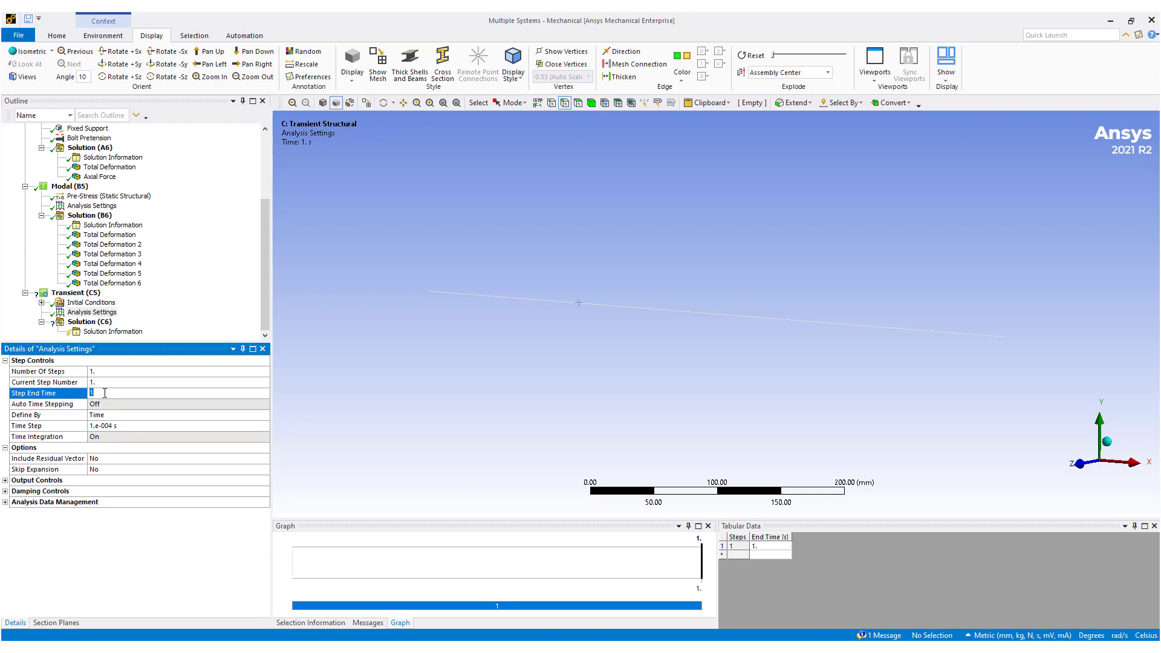
pyautogui.hotkey('alt', 'Tab')
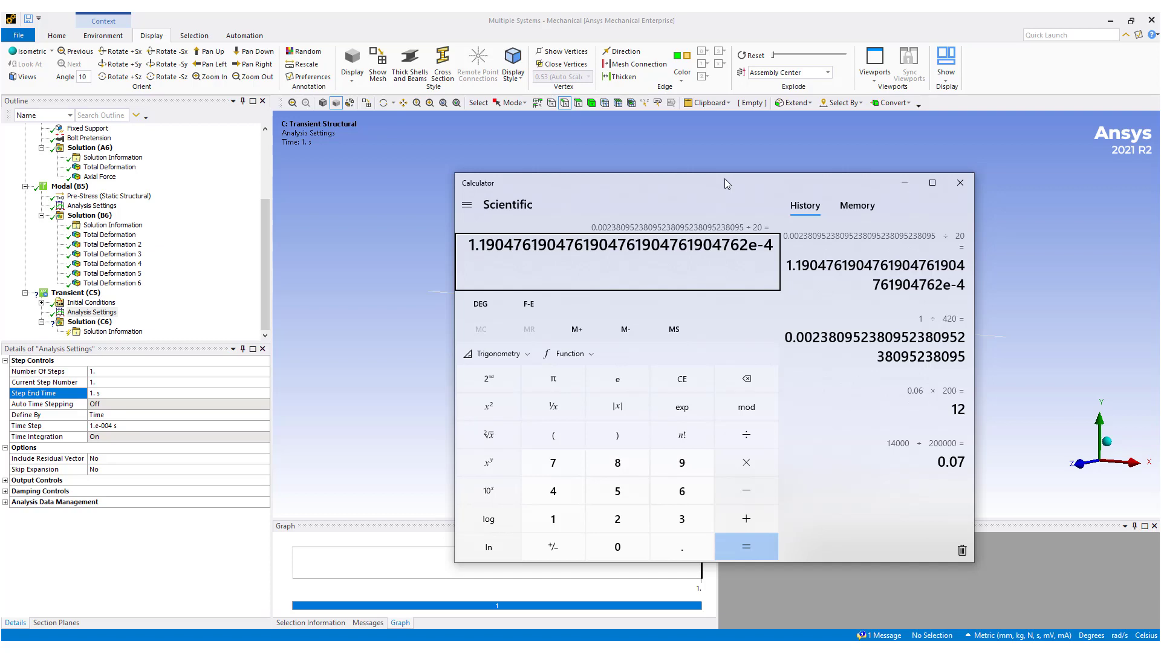
pyautogui.press('*')
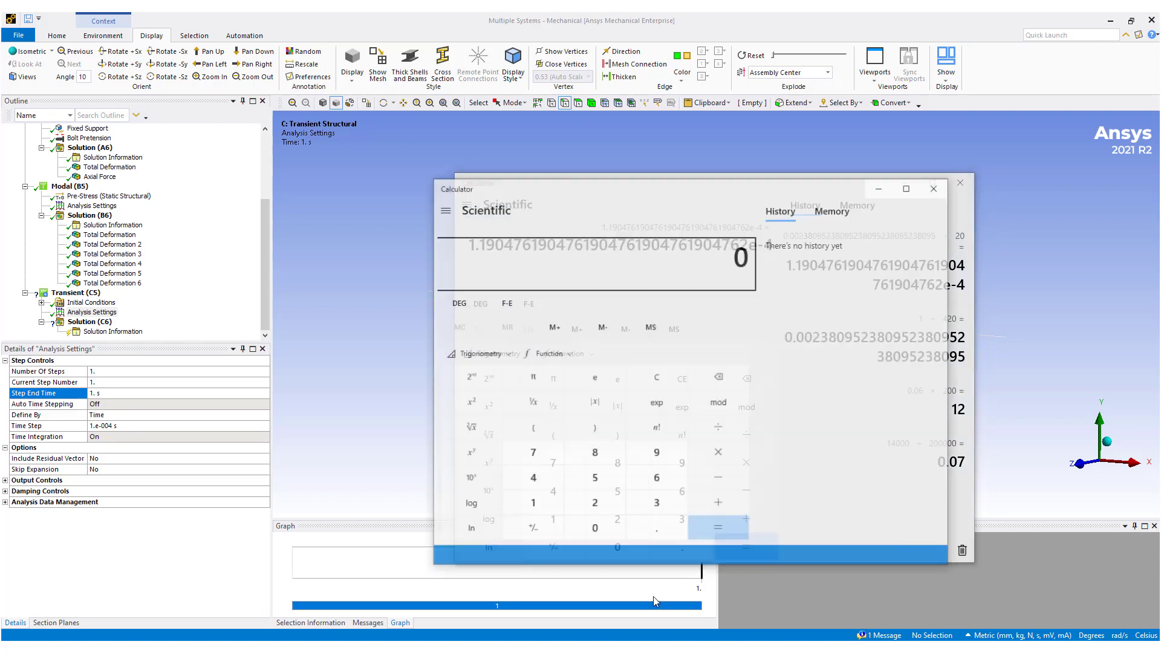
pyautogui.write('2')
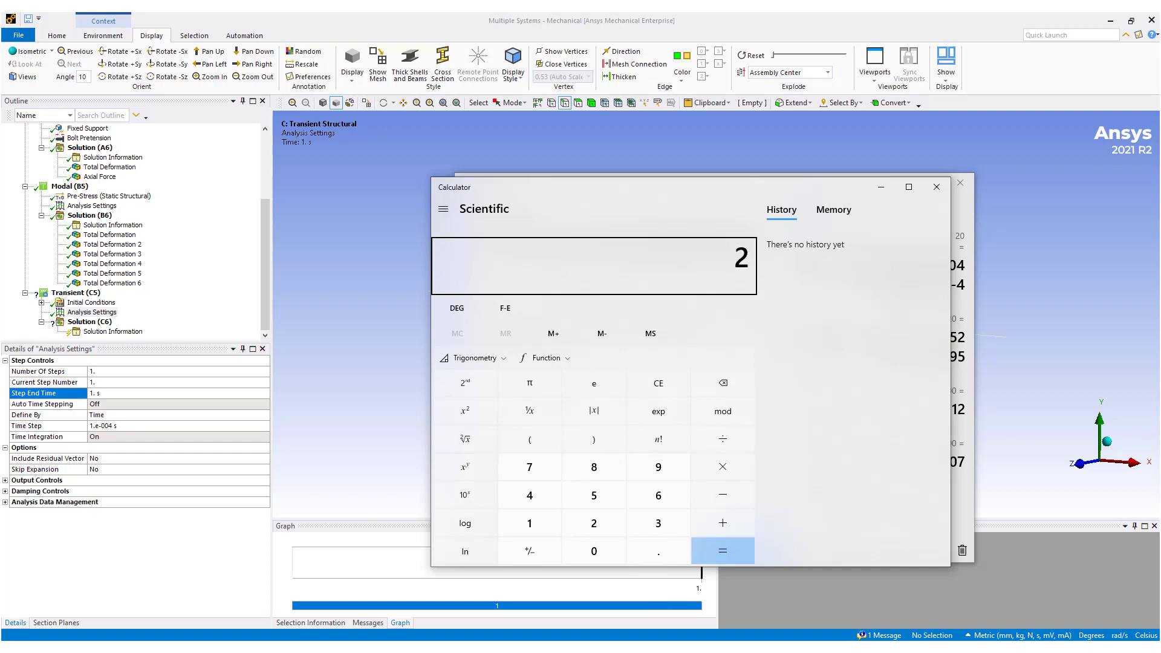
pyautogui.click(488, 469)
pyautogui.write('11')
pyautogui.press('Return')
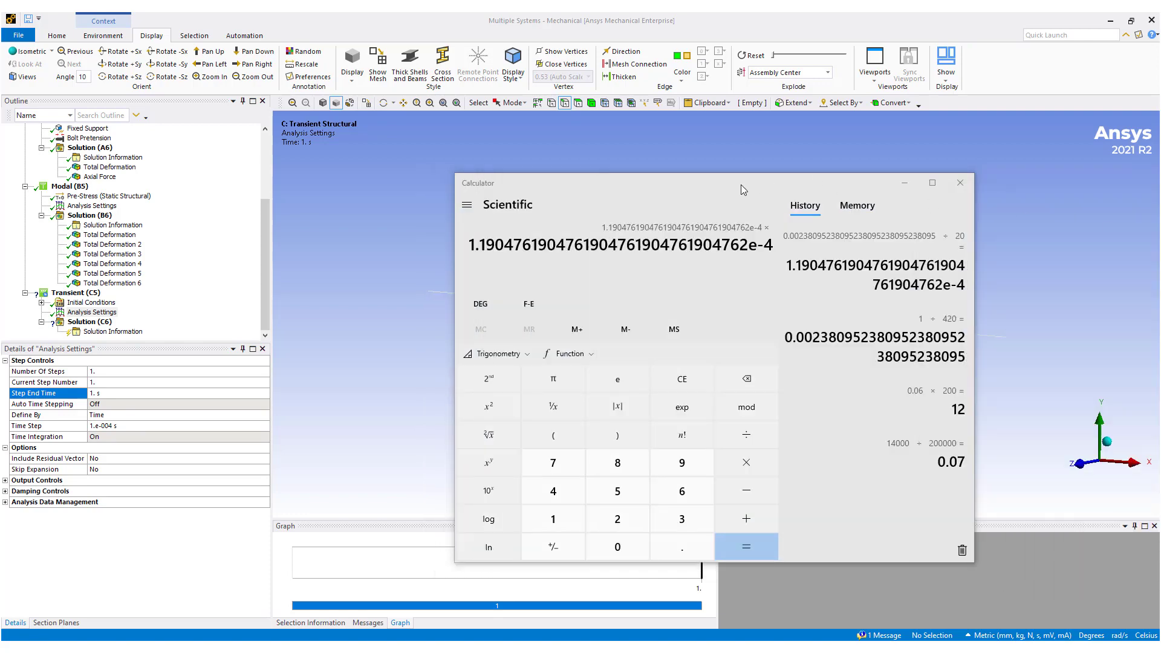
# Step: Clear the calculator and compute 0.0001 × 2048 = 0.2048
pyautogui.write('2048')
pyautogui.press('Return')
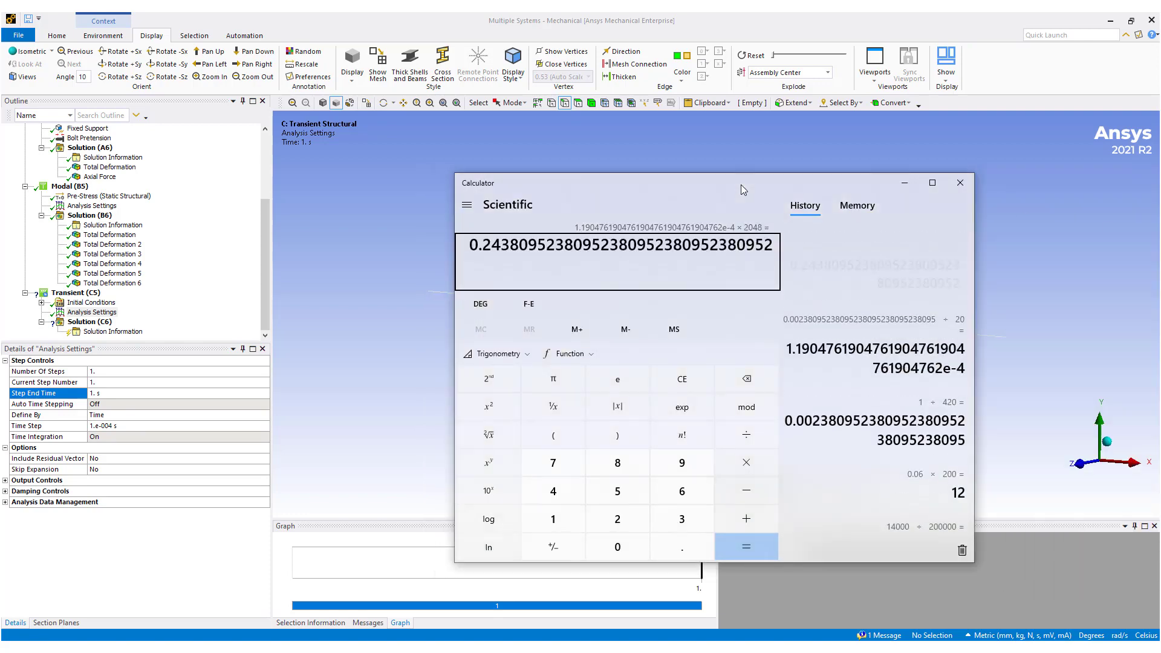
pyautogui.click(470, 244)
pyautogui.moveTo(470, 245); pyautogui.dragTo(493, 243)
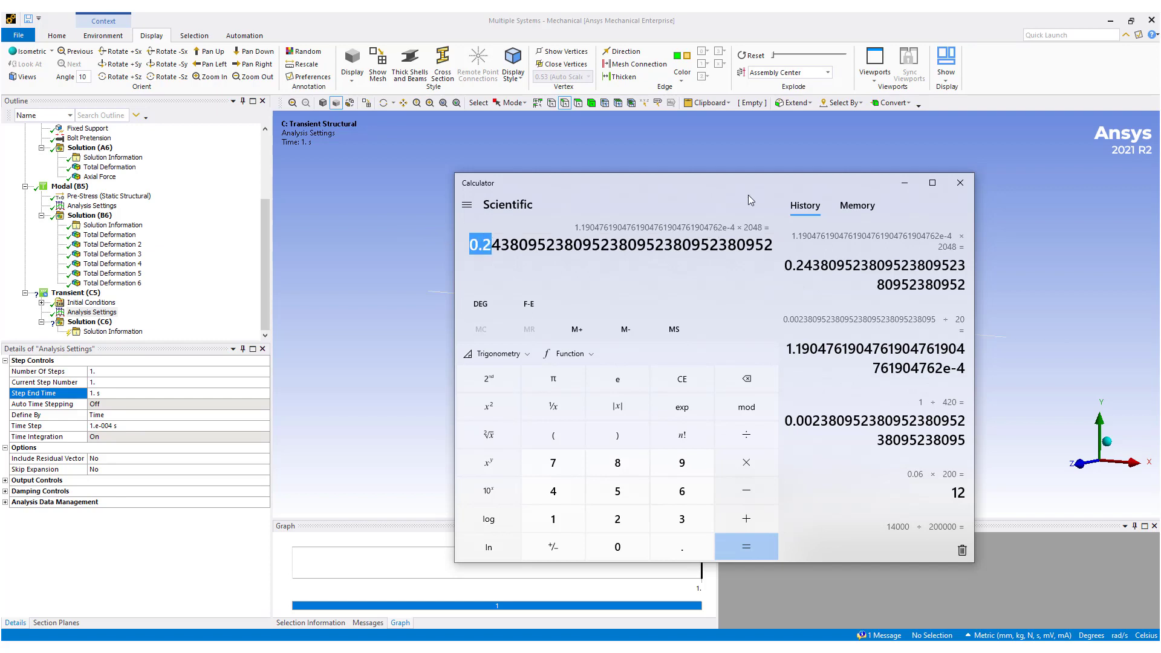
pyautogui.click(749, 200)
pyautogui.press('Escape')
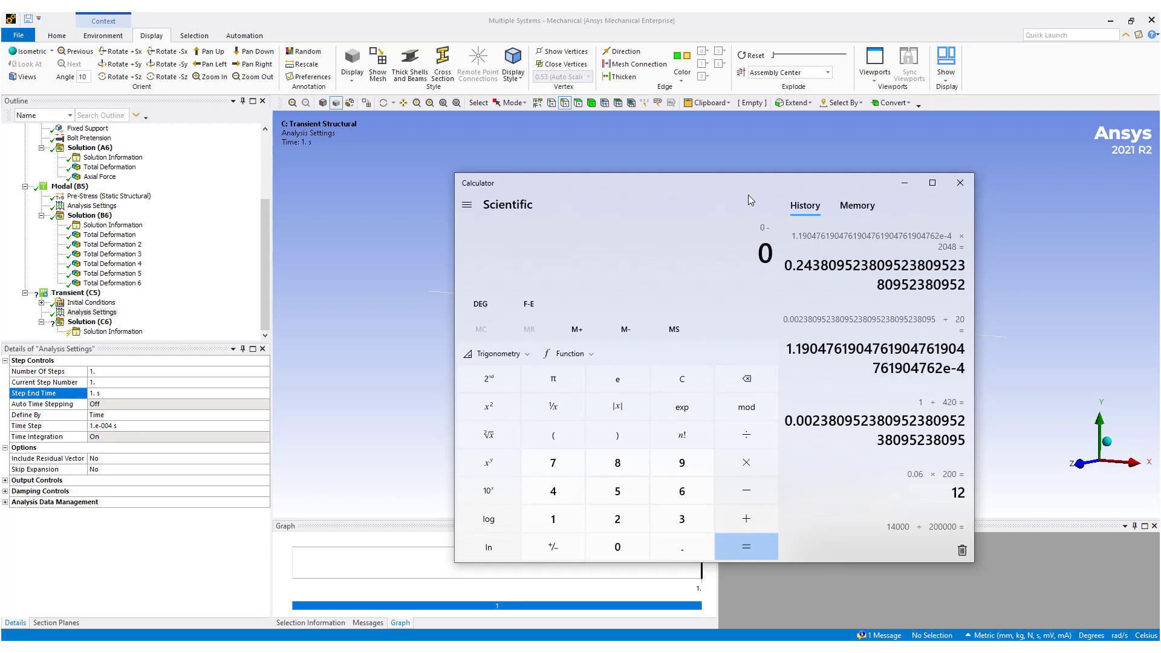
pyautogui.press('BackSpace')
pyautogui.press('Escape')
pyautogui.write('0')
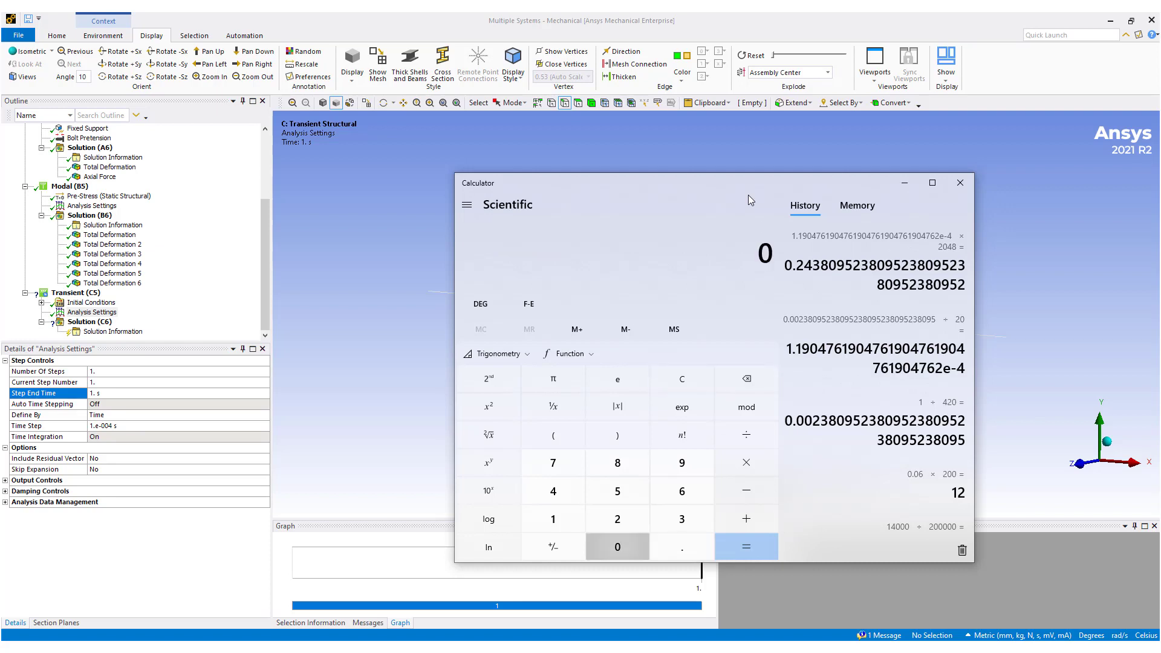
pyautogui.write('.0001')
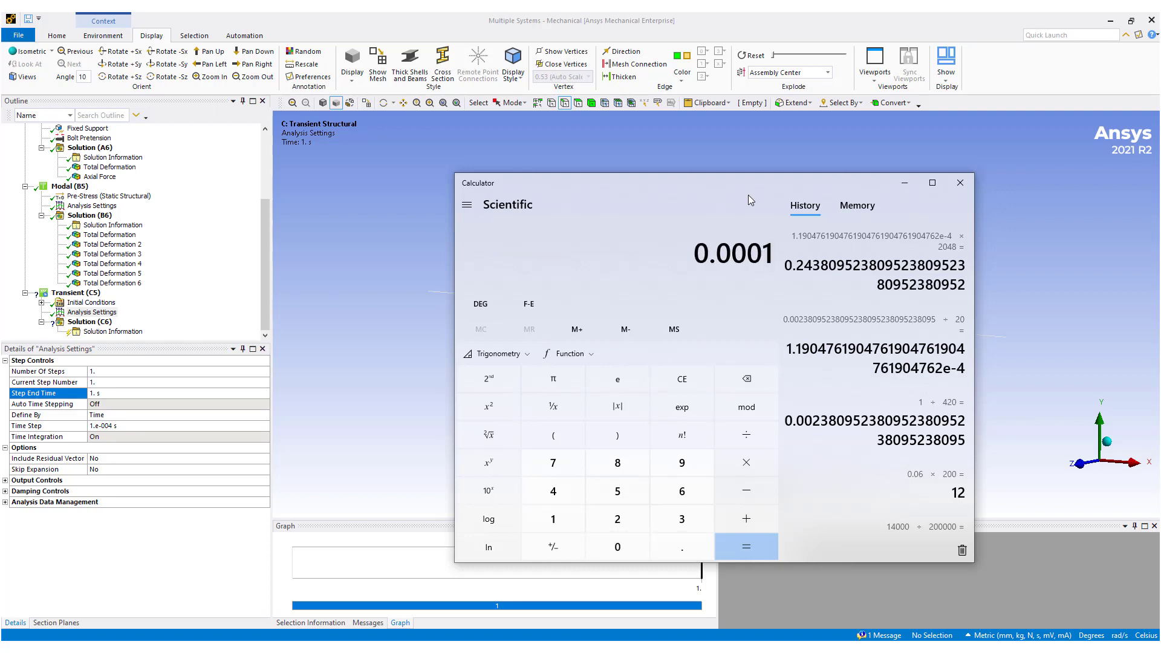
pyautogui.write('*2048')
pyautogui.press('Return')
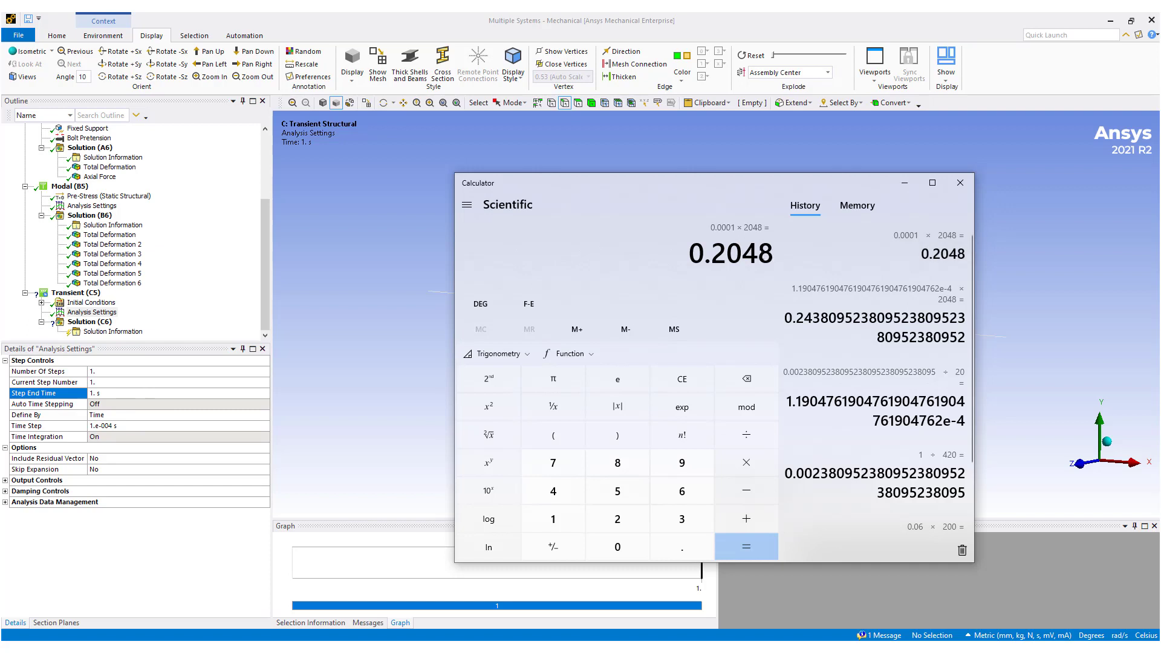
pyautogui.moveTo(759, 251); pyautogui.dragTo(742, 250)
# Step: Enter 0.2048 s as the transient step end time, then select Transient (C5)
pyautogui.click(136, 392)
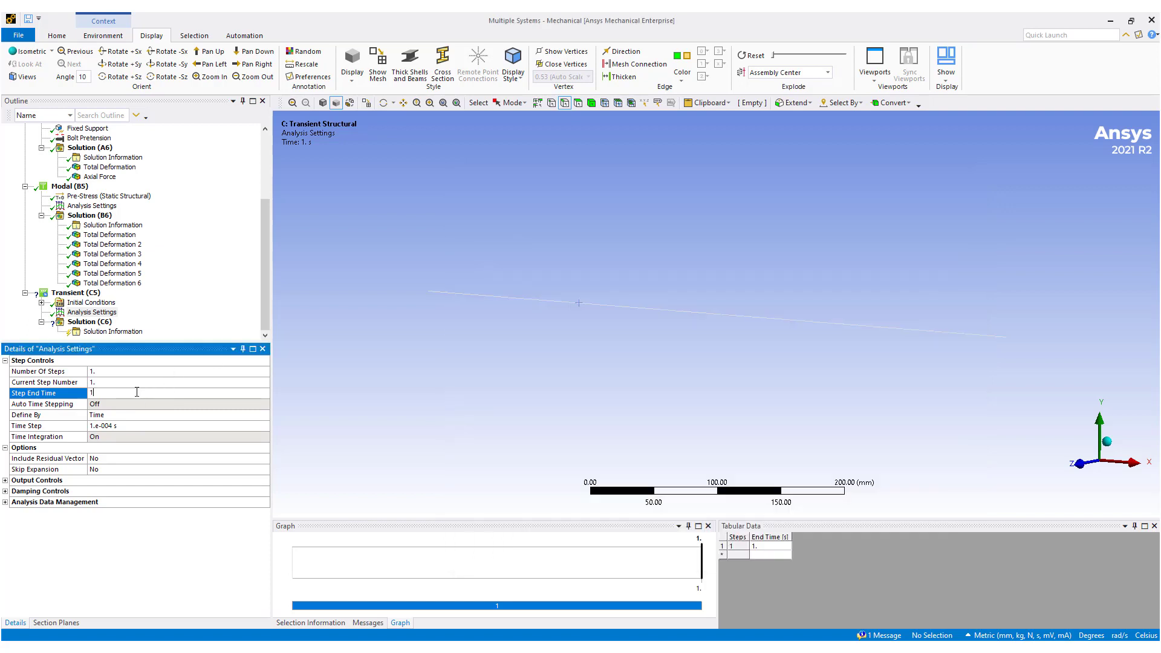
pyautogui.write('0.2048')
pyautogui.press('Return')
pyautogui.click(82, 293)
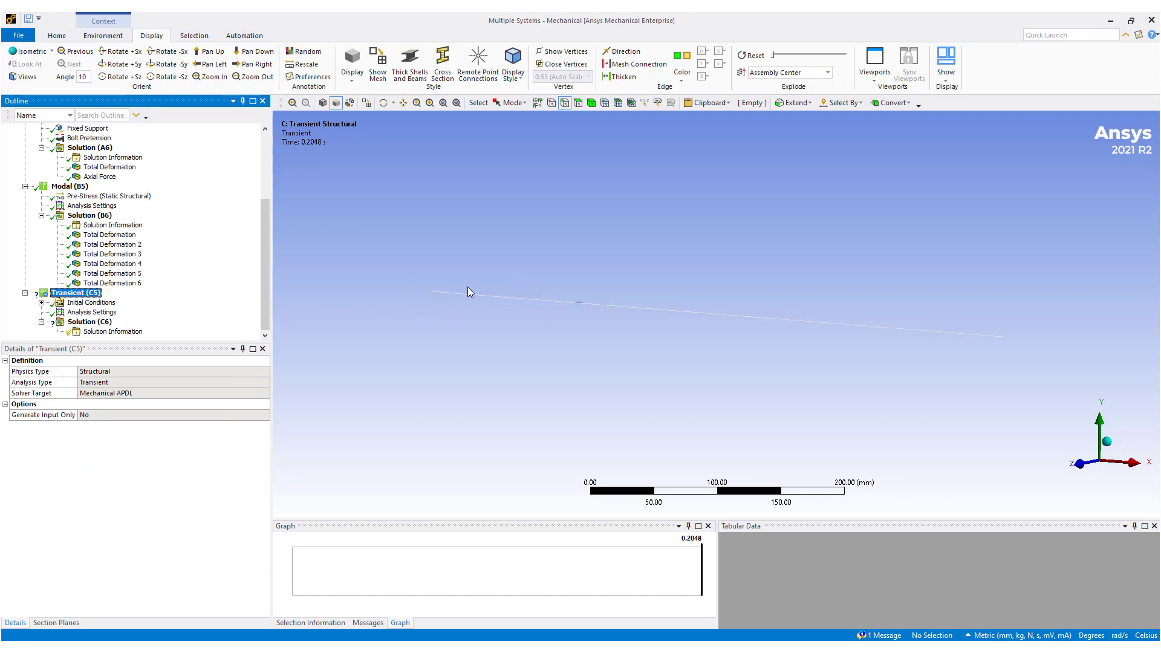
pyautogui.scroll(1, 150, 45)
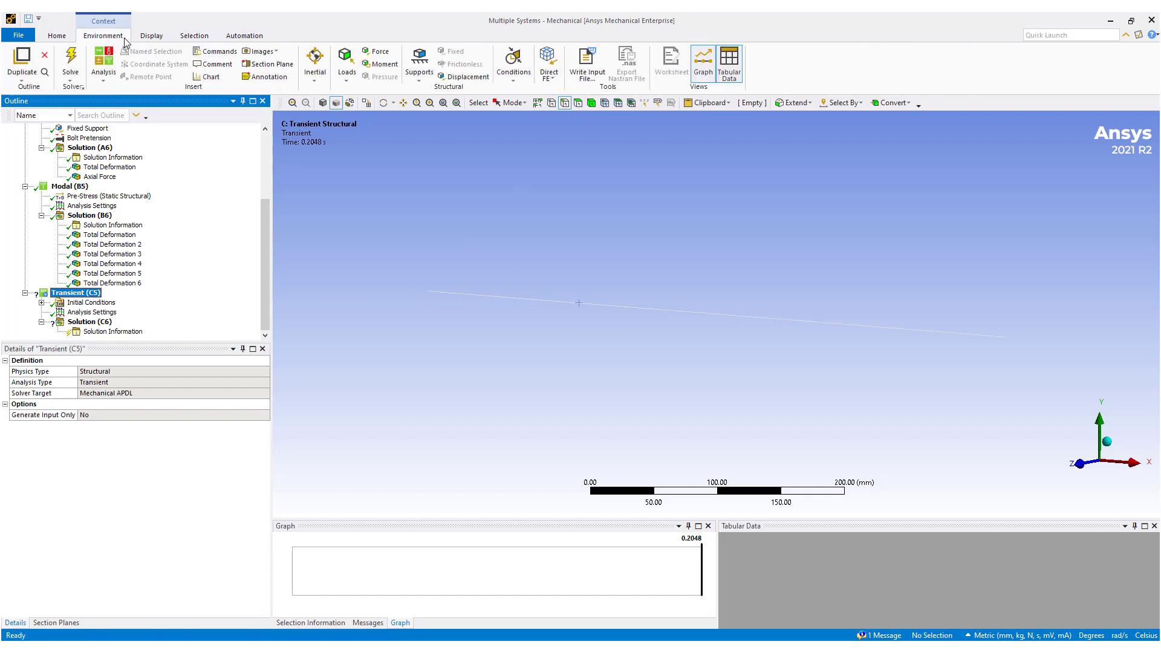
# Step: Insert a Force load on the string edge and rotate the view so Z points up
pyautogui.click(418, 65)
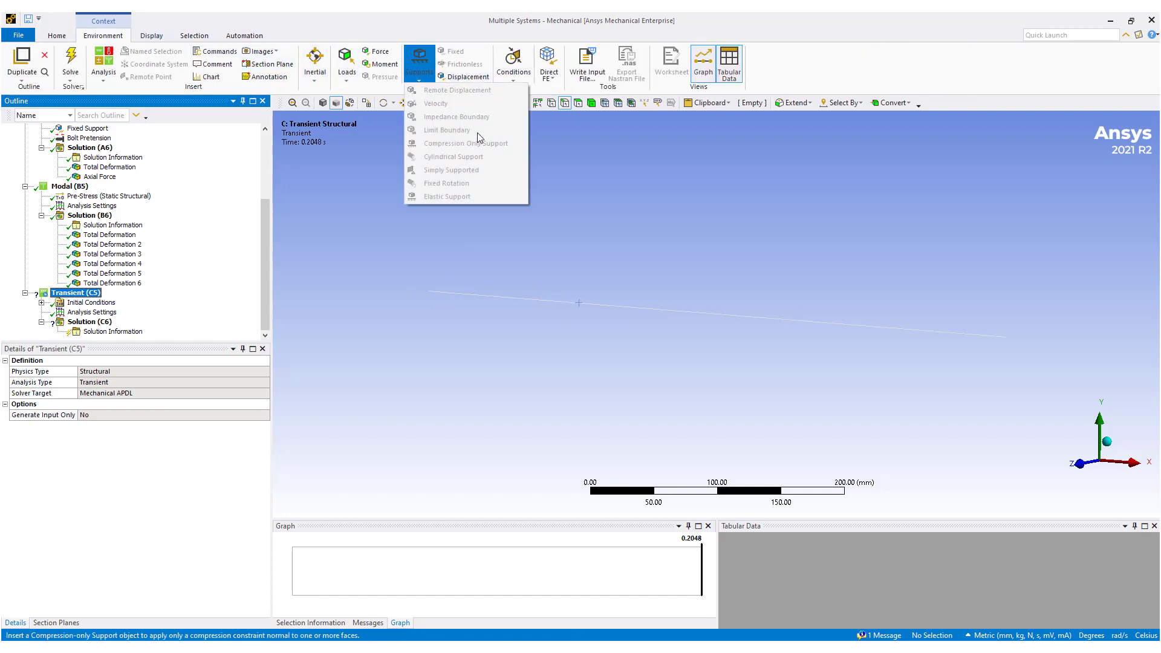
pyautogui.click(378, 52)
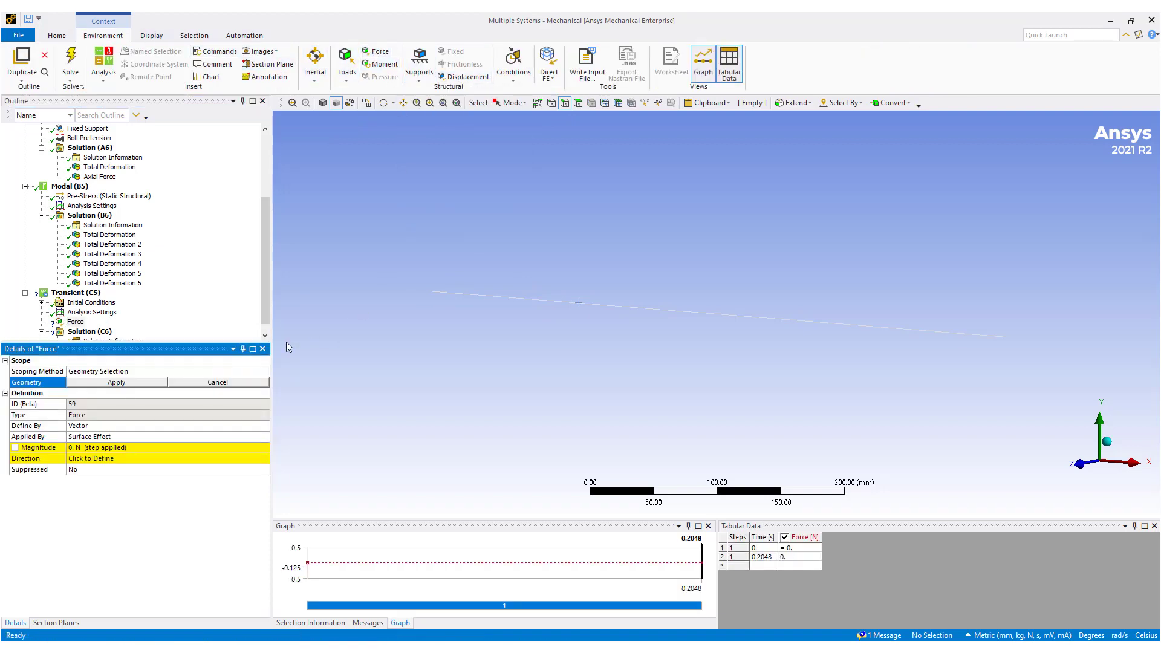
pyautogui.click(583, 302)
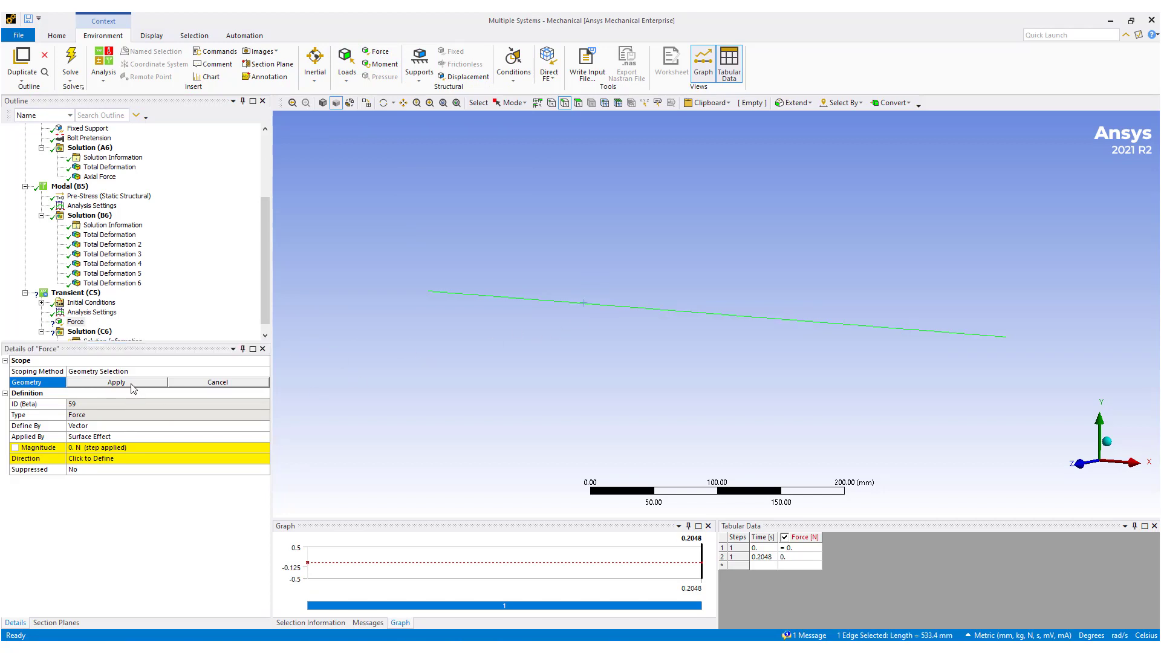
pyautogui.click(133, 382)
pyautogui.moveTo(712, 402)
pyautogui.mouseDown(button='middle')
pyautogui.moveTo(865, 361)
pyautogui.moveTo(862, 290)
pyautogui.mouseUp(button='middle')
# Step: Define the force by components with a Z component of 2 N
pyautogui.click(236, 427)
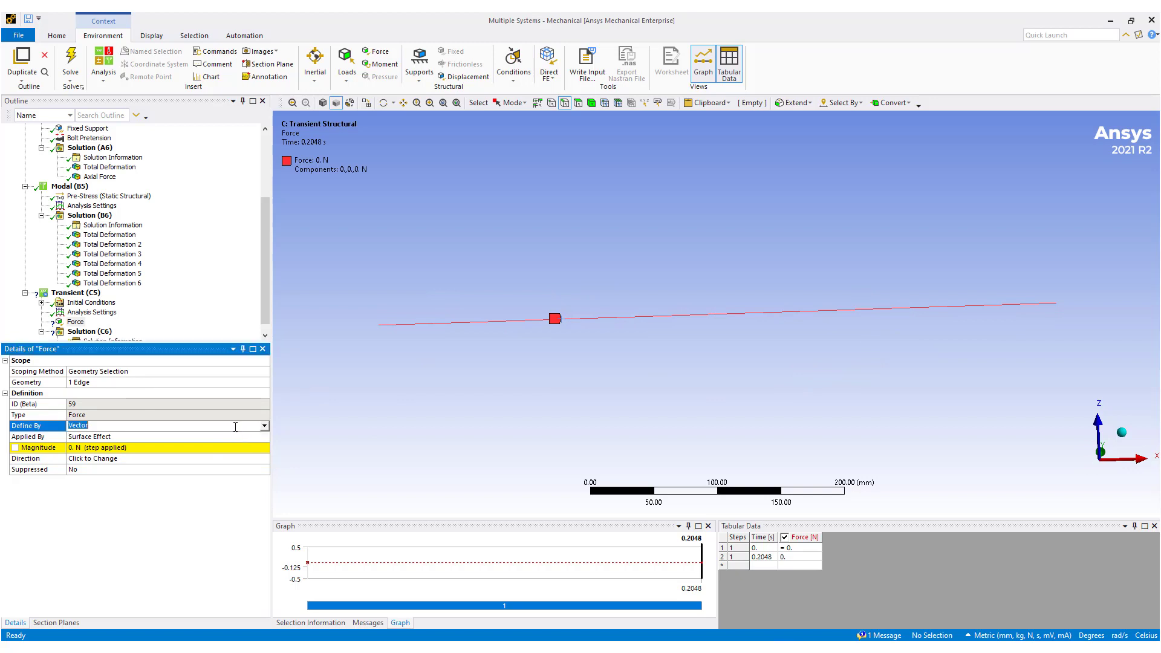
pyautogui.click(220, 446)
pyautogui.click(156, 481)
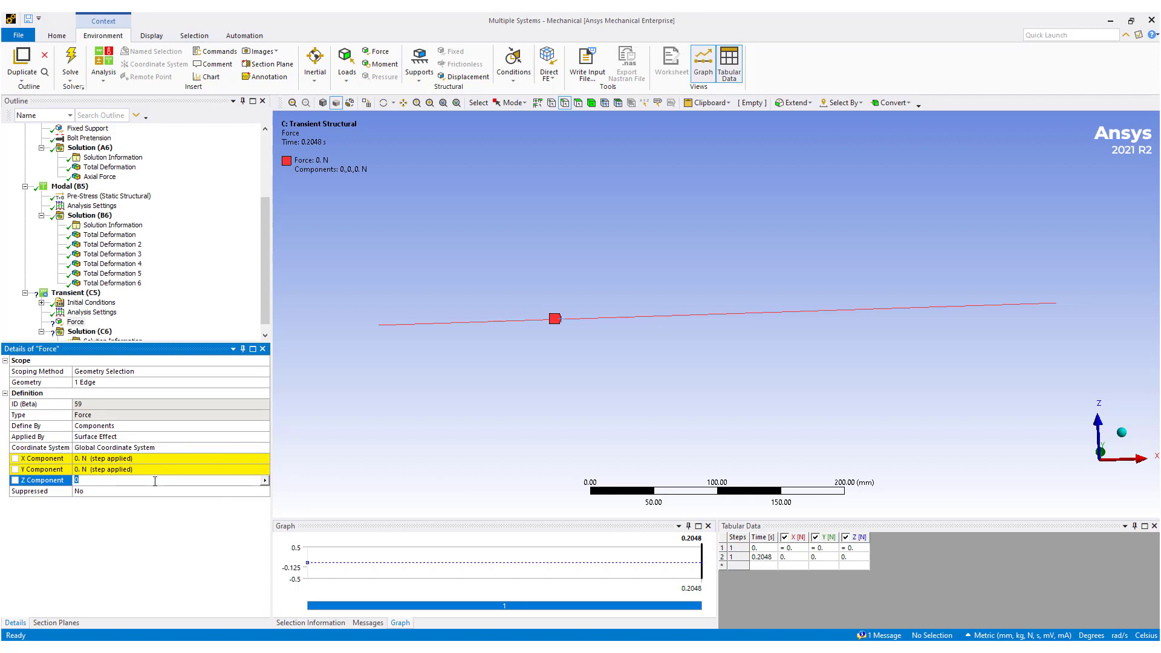
pyautogui.write('5')
pyautogui.press('Return')
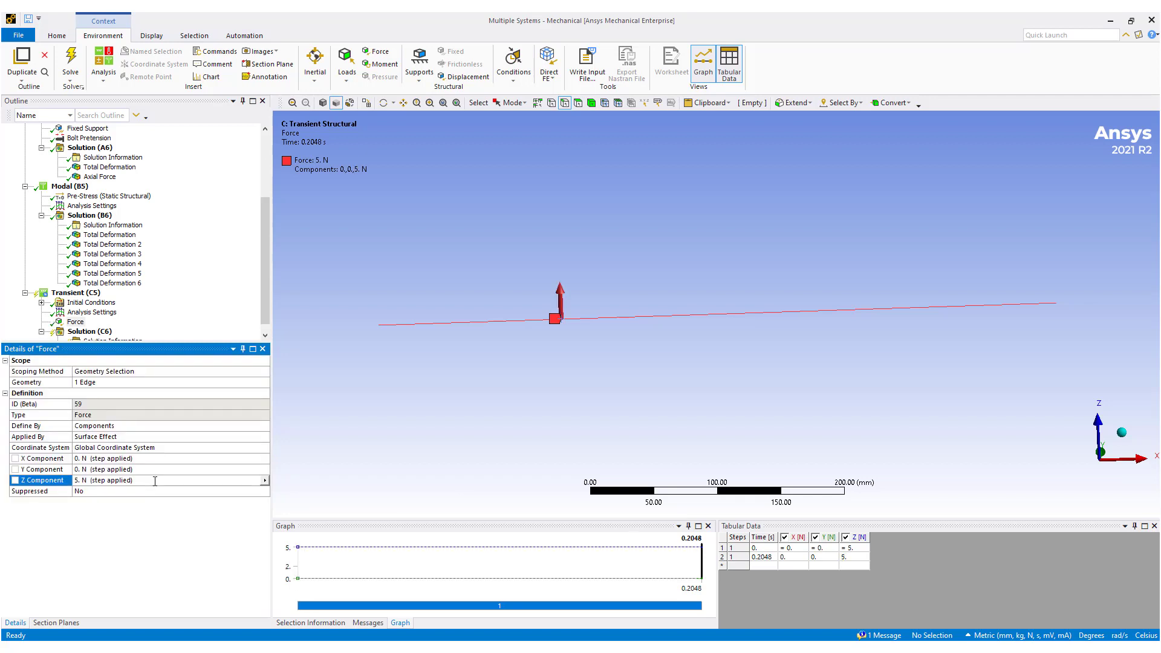
pyautogui.click(154, 480)
pyautogui.write('2')
pyautogui.press('Return')
# Step: Add tabular time rows at 2e-4 s and 3e-4 s to the force
pyautogui.click(764, 566)
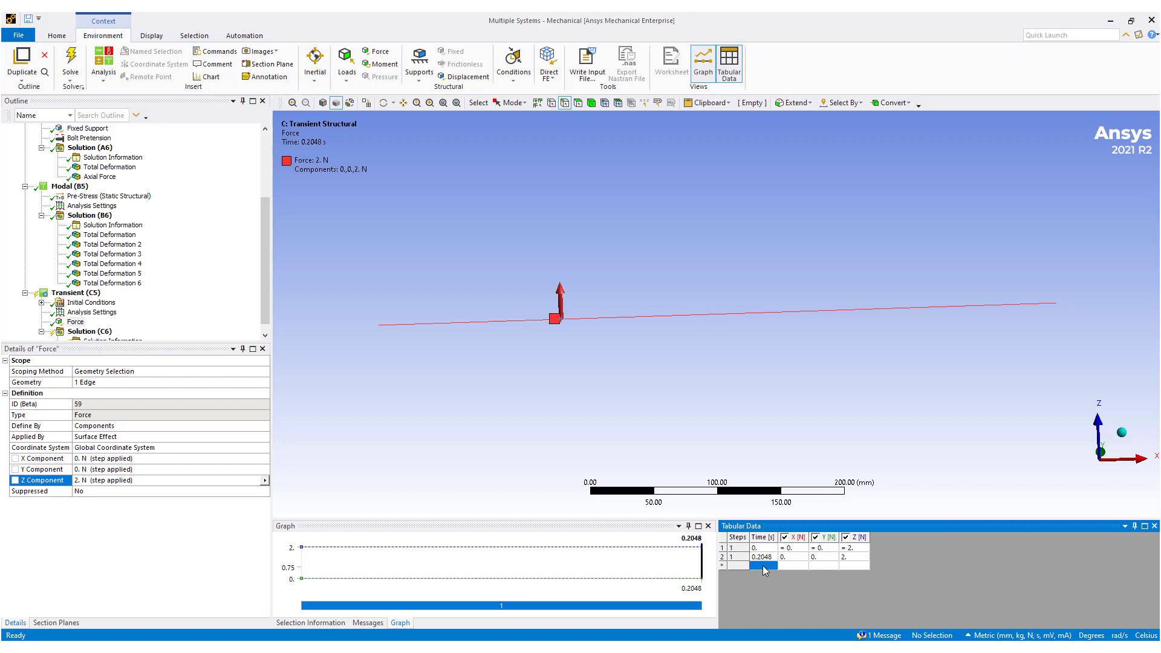
pyautogui.write('2.e-004')
pyautogui.press('Tab')
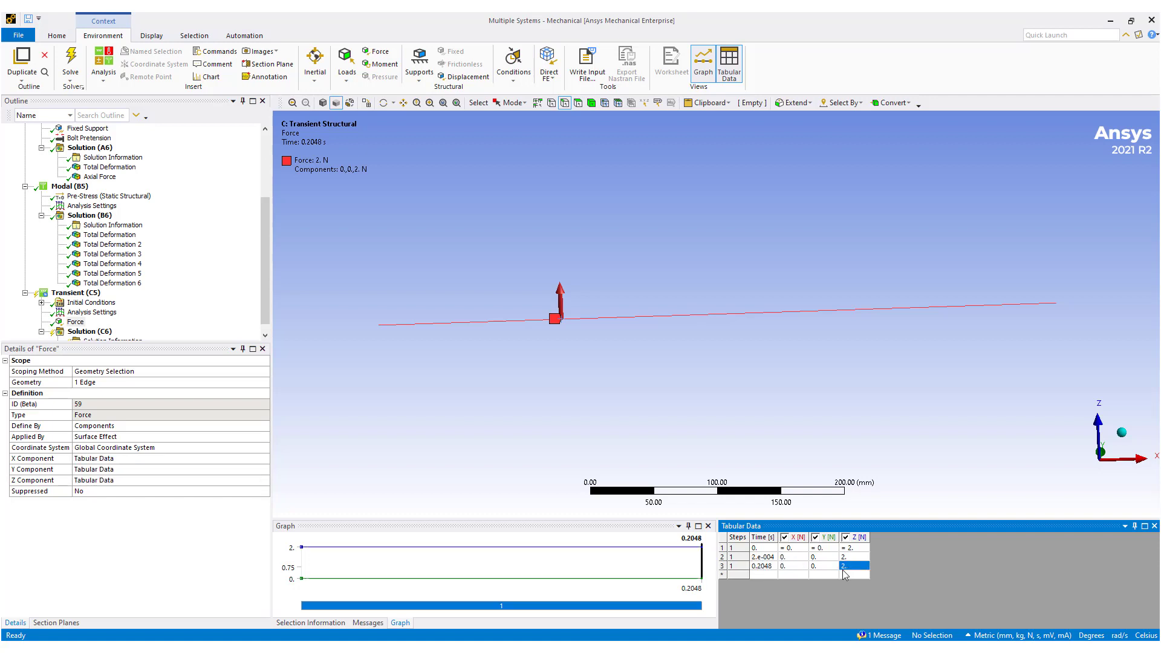
pyautogui.click(758, 573)
pyautogui.press('Tab')
pyautogui.click(757, 572)
pyautogui.write('3e-4')
pyautogui.press('Return')
# Step: Set the Z force to 0 N at 3e-4 s and at the final time
pyautogui.click(855, 567)
pyautogui.write('0')
pyautogui.press('Return')
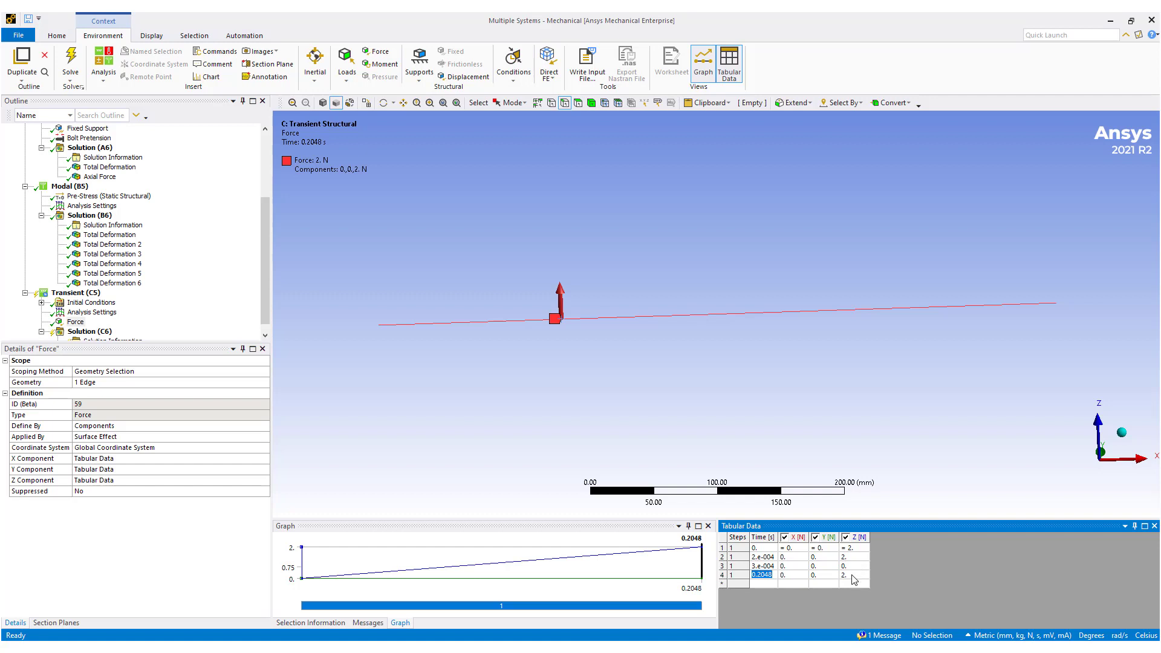
pyautogui.click(854, 575)
pyautogui.write('0')
pyautogui.press('Return')
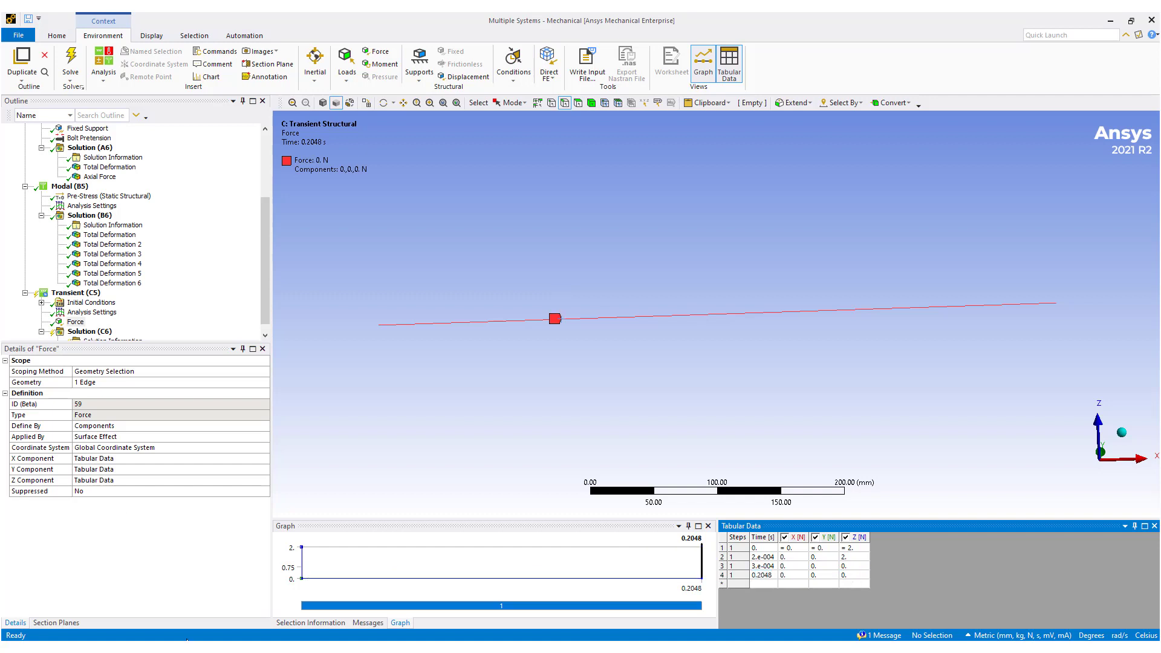
# Step: Enter a damping ratio of 0.001 under the transient Analysis Settings' Damping Controls
pyautogui.scroll(-1, 115, 305)
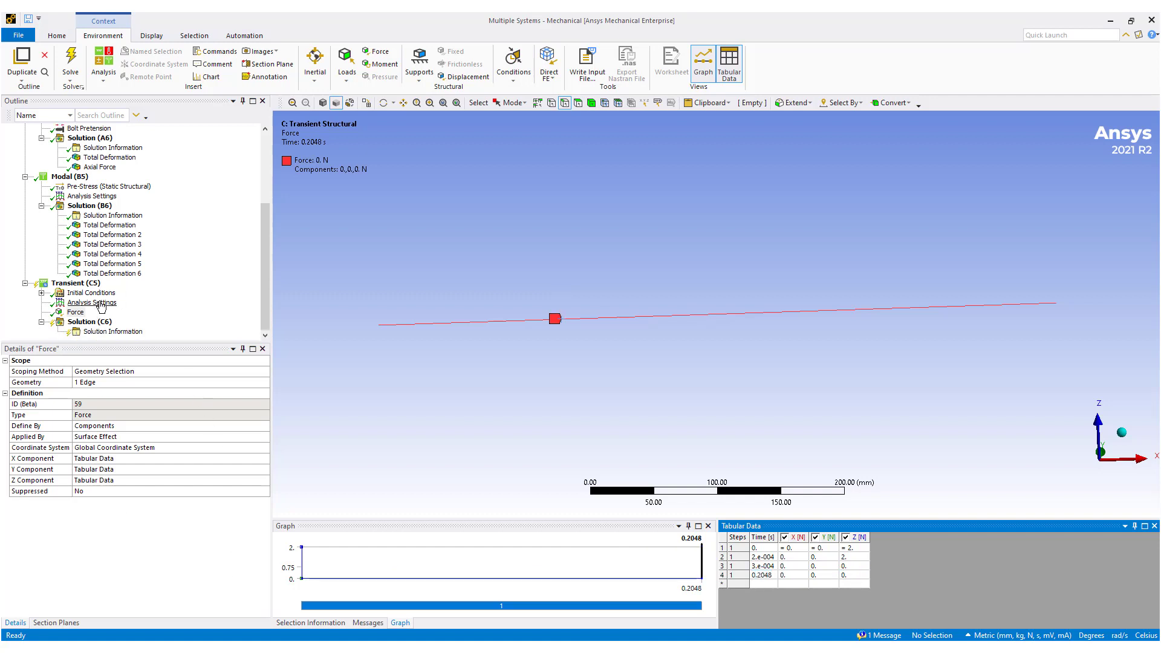
pyautogui.click(104, 302)
pyautogui.click(6, 491)
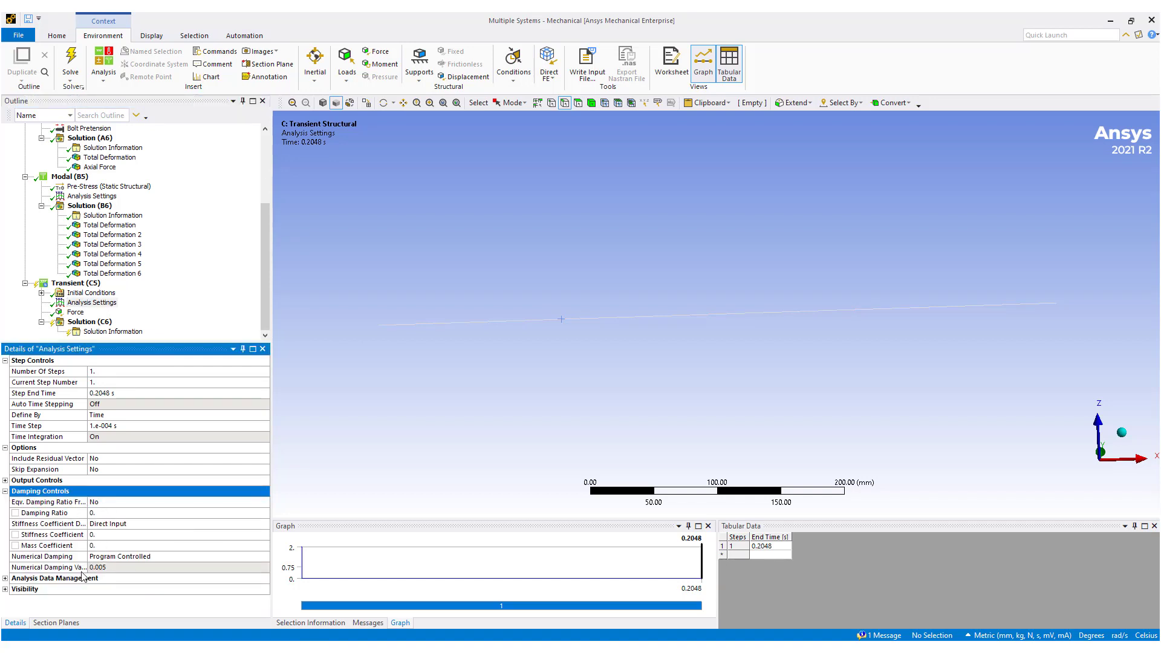
pyautogui.click(5, 491)
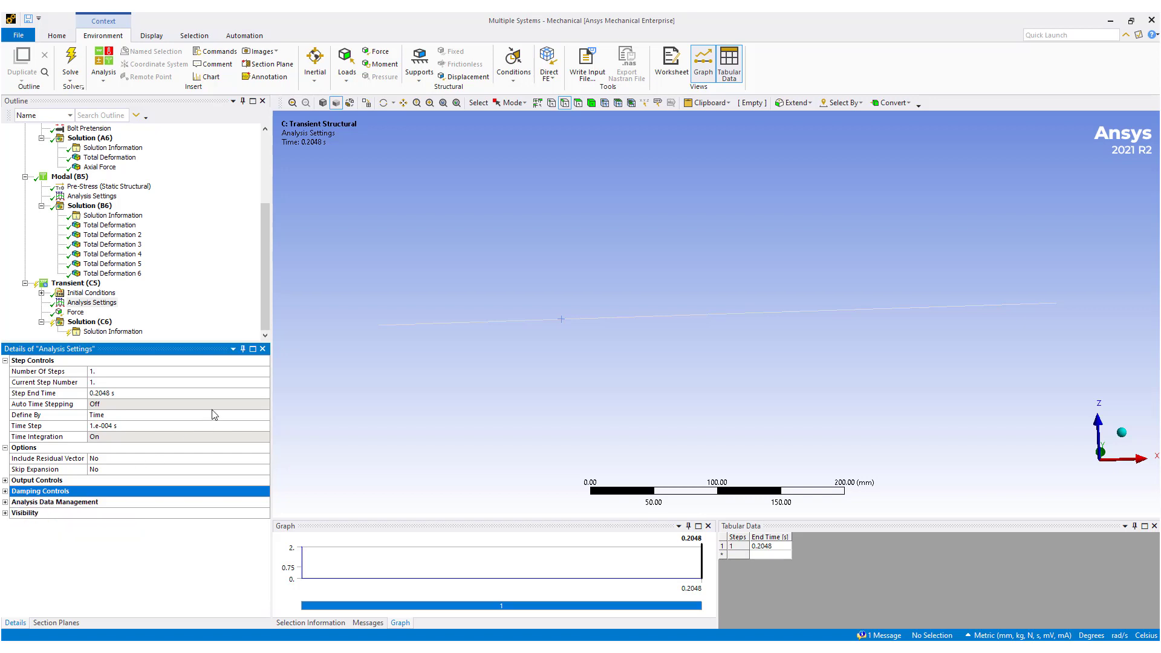
pyautogui.click(6, 491)
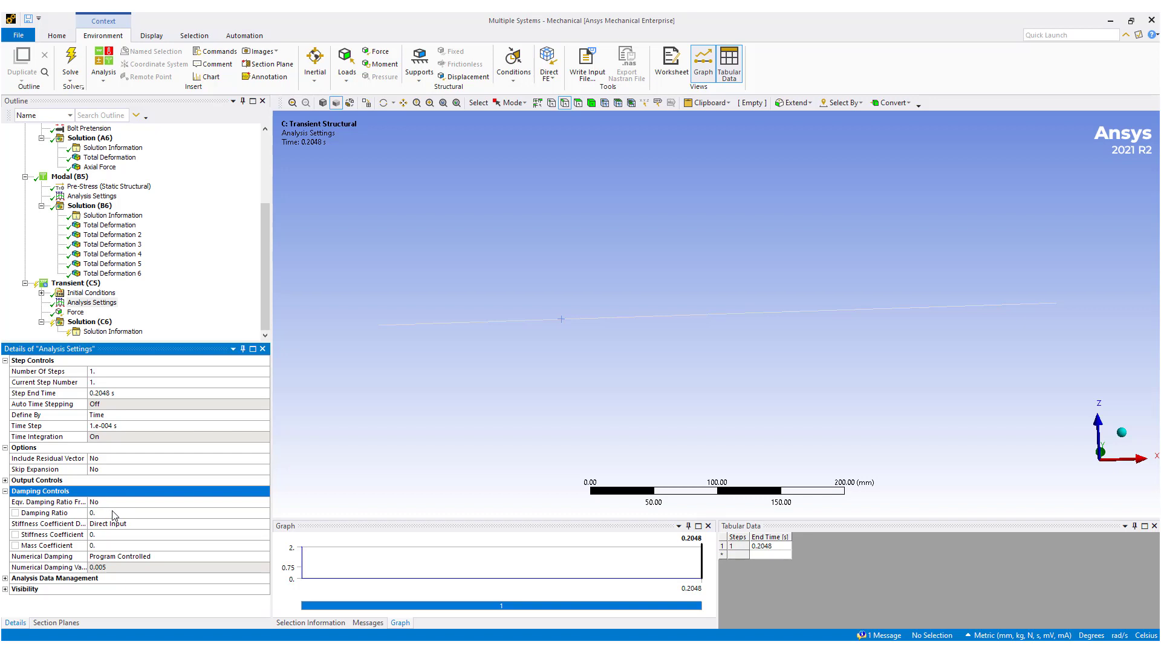
pyautogui.click(113, 513)
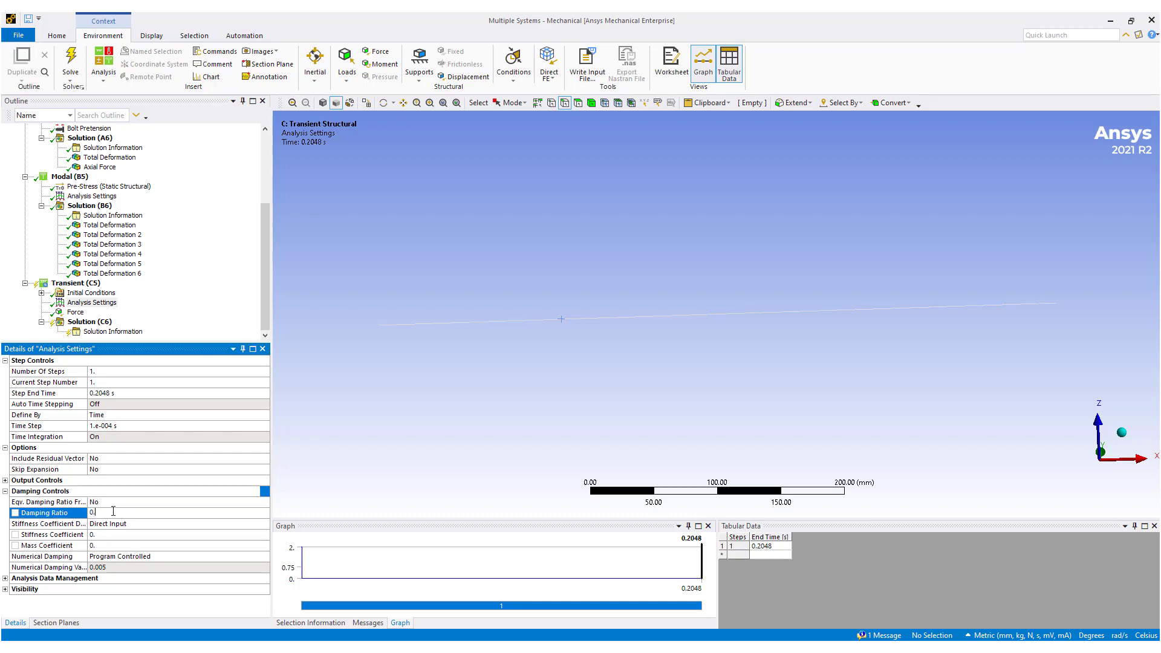
pyautogui.write('003')
pyautogui.press('Return')
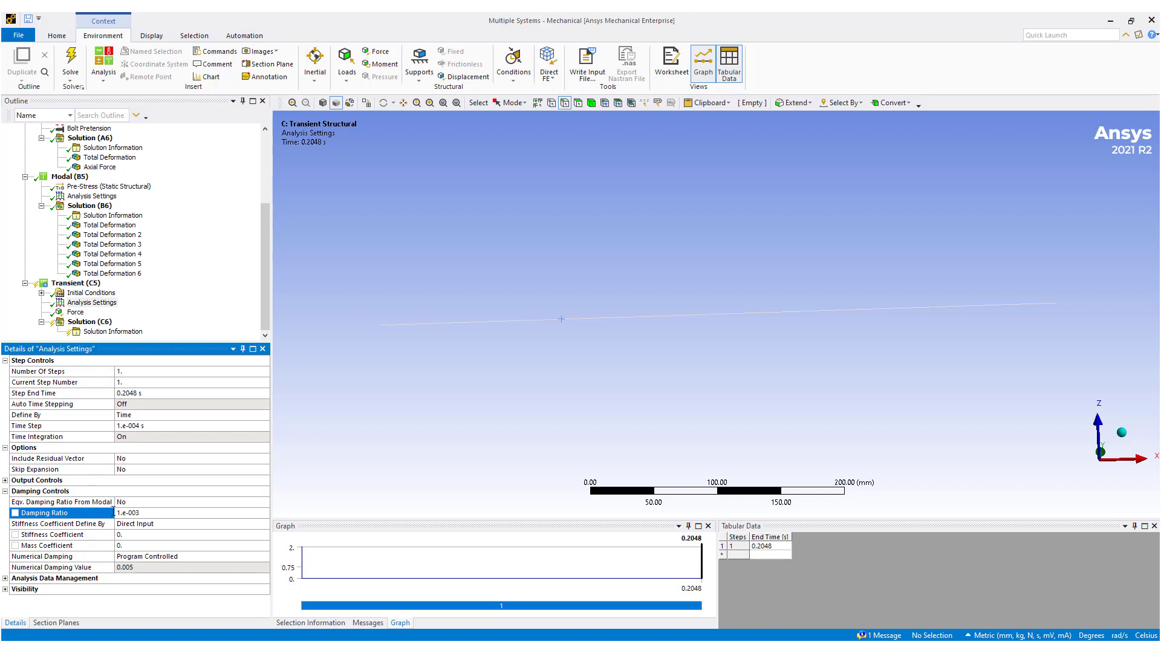
# Step: Solve the transient analysis from Solution (C6) until its status shows Done
pyautogui.rightClick(99, 325)
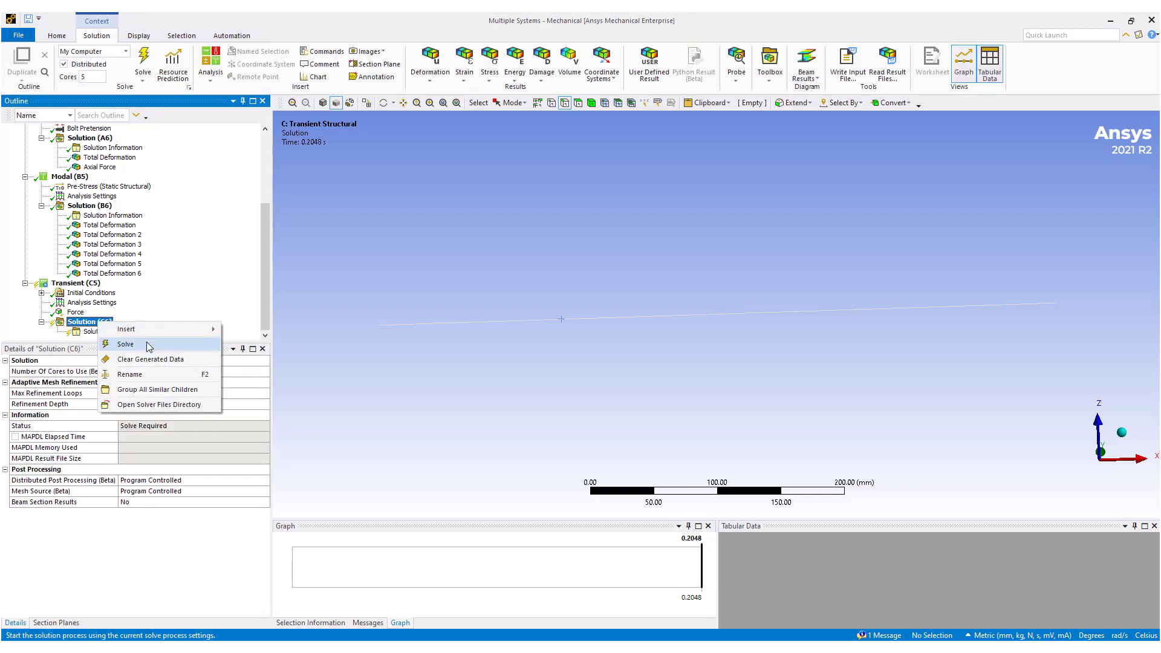
pyautogui.click(147, 344)
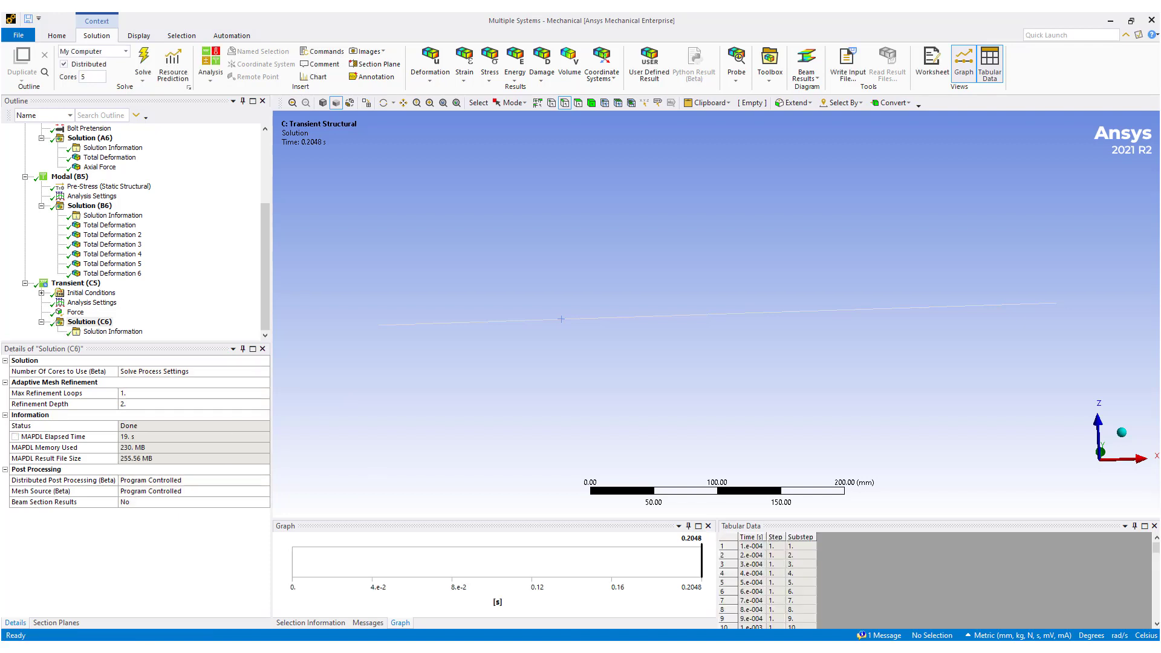
# Step: Insert a Total Deformation result scoped to the string's edge and evaluate it (peak 2.6752 mm)
pyautogui.rightClick(91, 323)
pyautogui.moveTo(133, 332)
pyautogui.moveTo(294, 333)
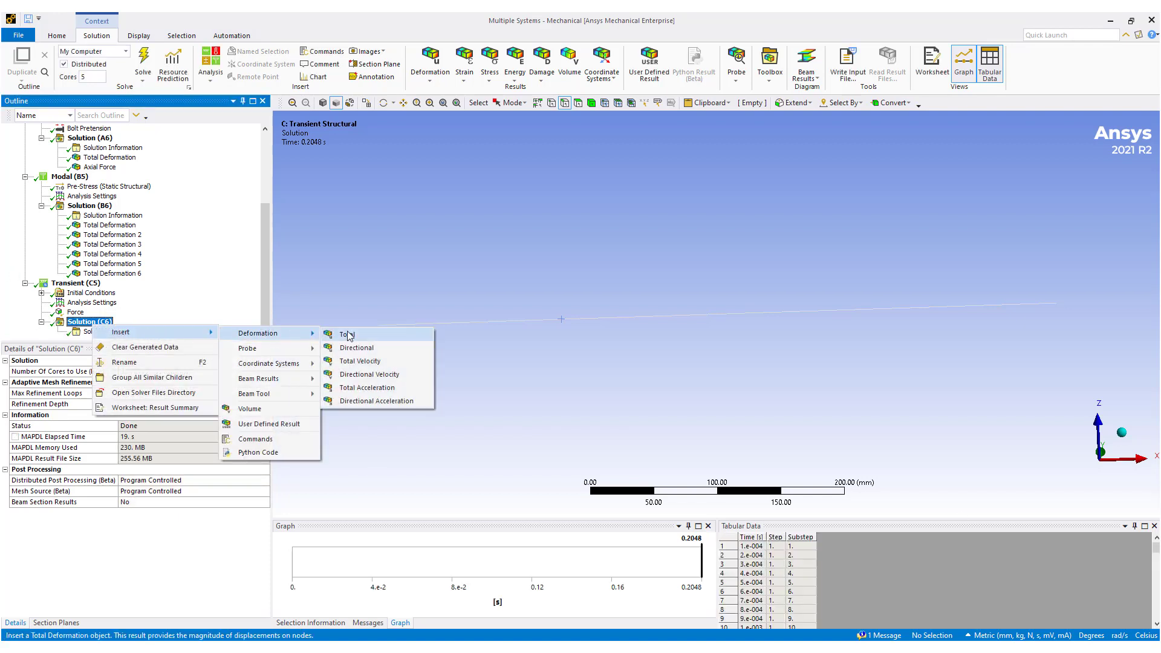
pyautogui.click(348, 331)
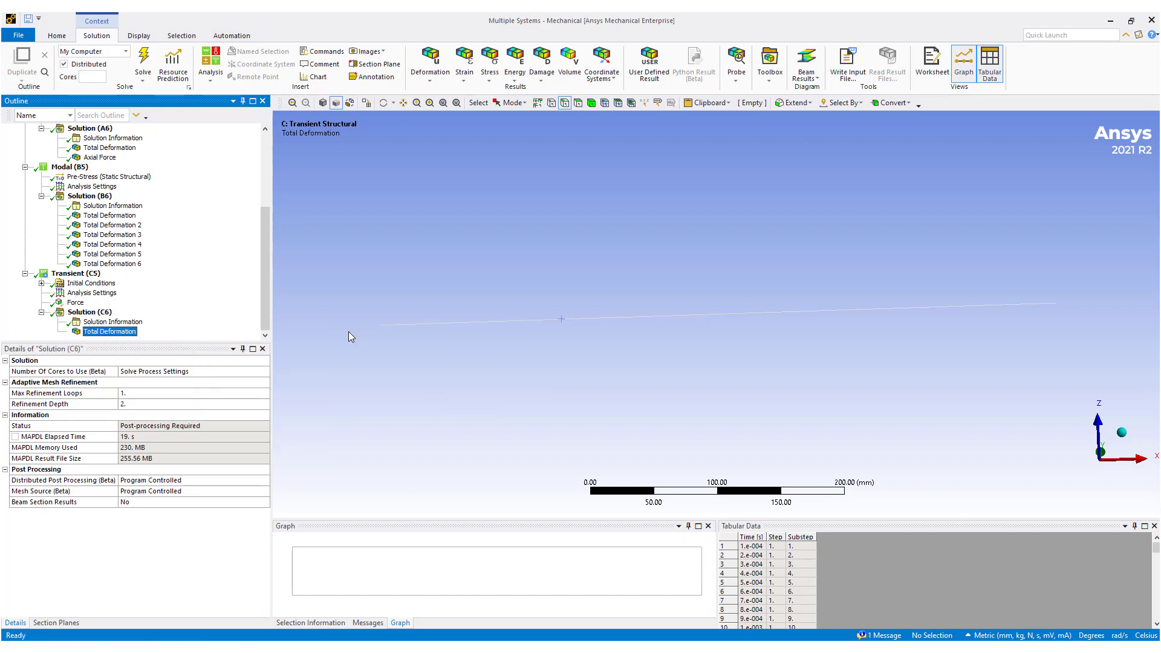
pyautogui.click(423, 325)
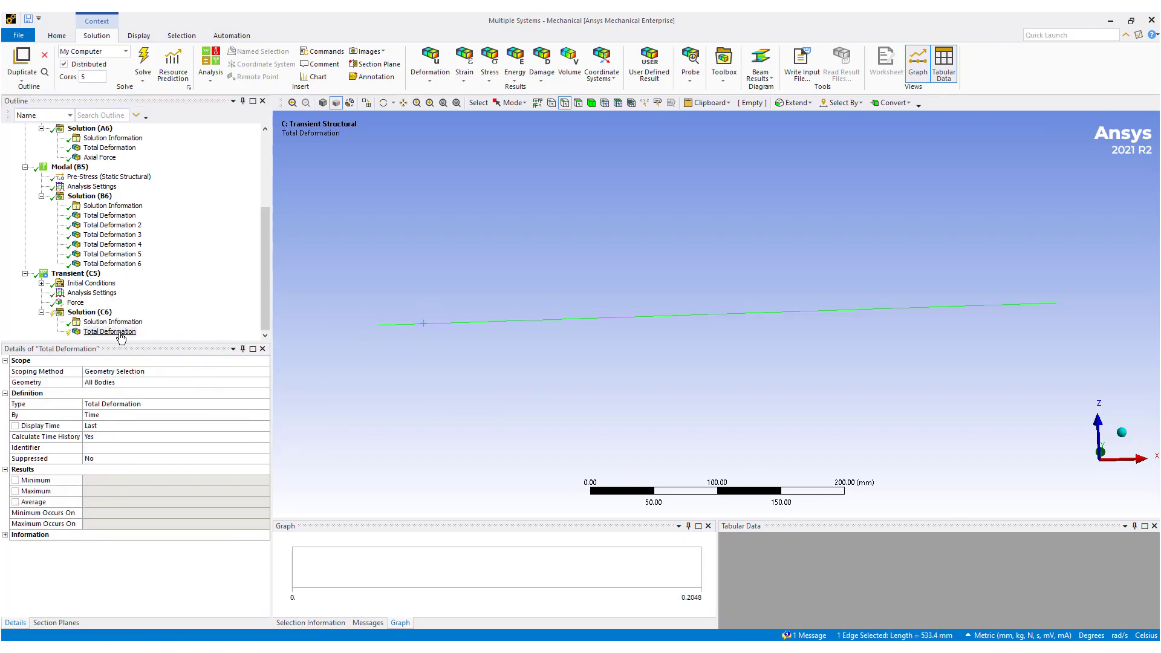
pyautogui.click(106, 382)
pyautogui.click(106, 382)
pyautogui.rightClick(109, 332)
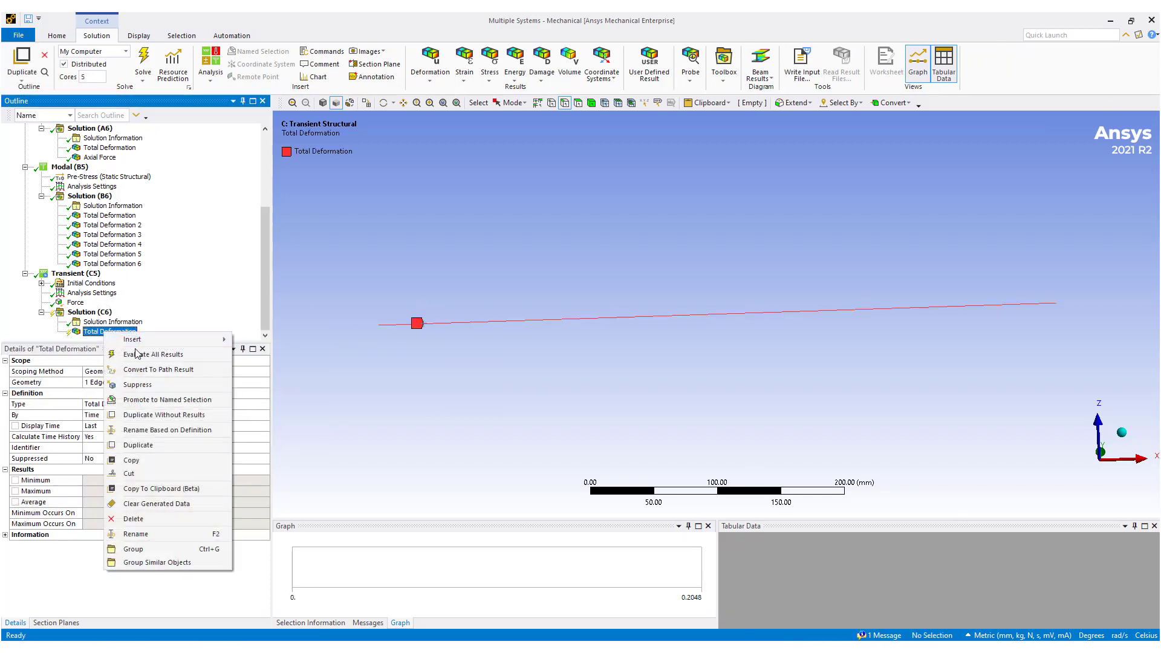
pyautogui.click(426, 394)
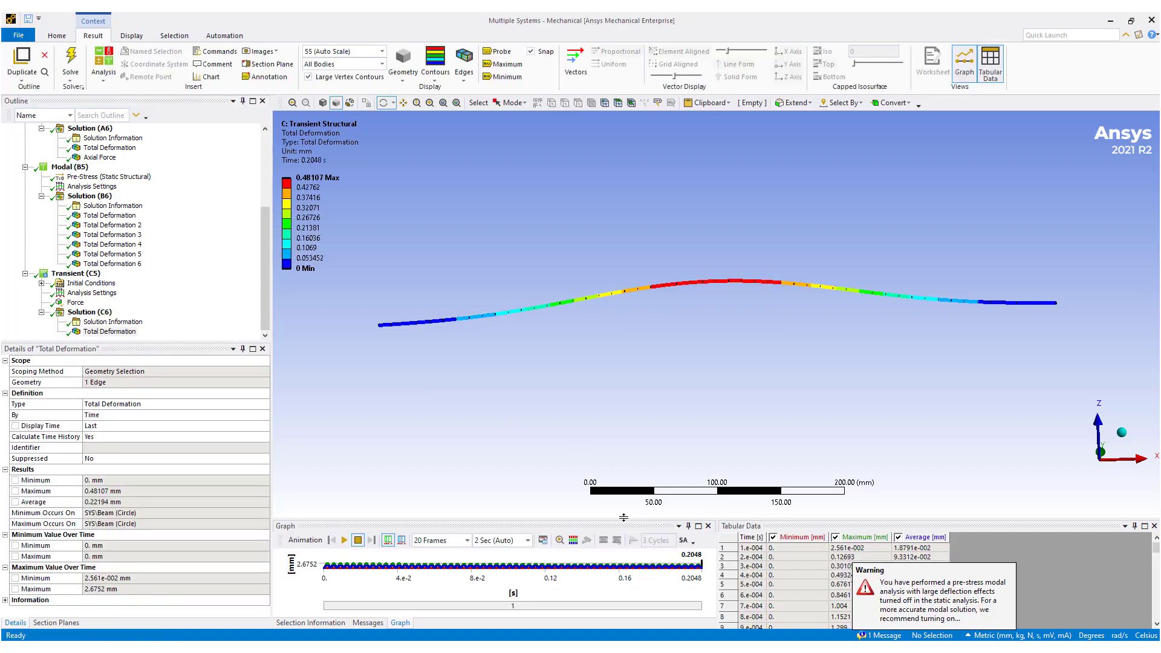
# Step: Enlarge the graph area and change the result to a Z-axis Directional Deformation
pyautogui.moveTo(622, 520); pyautogui.dragTo(622, 397)
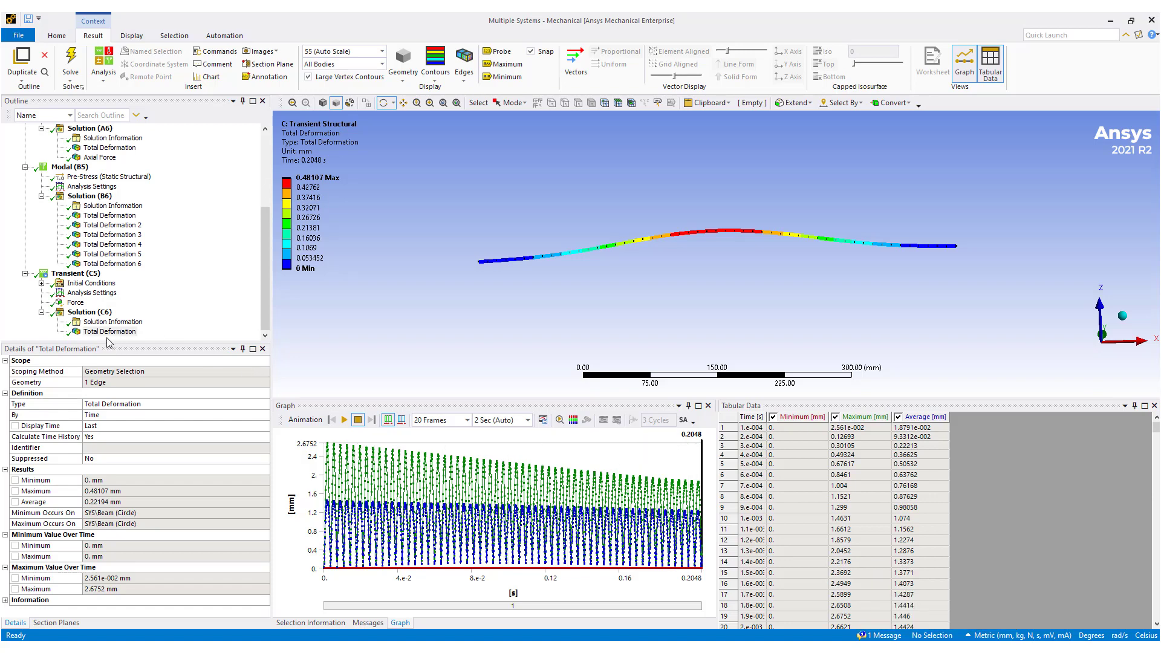
pyautogui.click(159, 406)
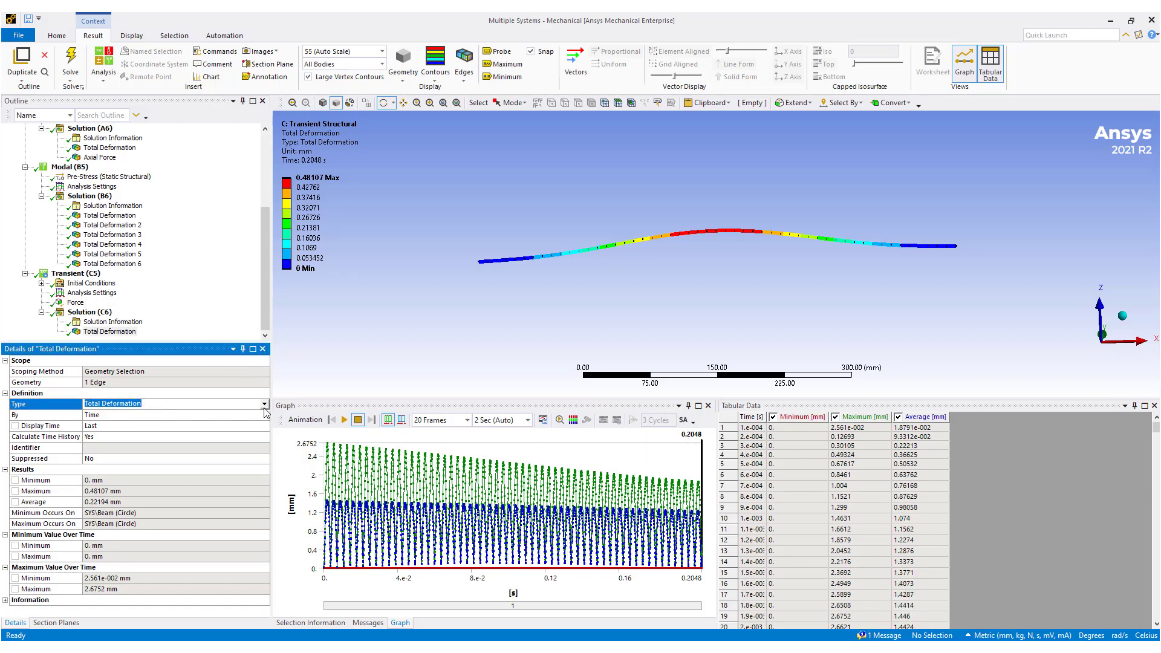
pyautogui.click(213, 428)
pyautogui.click(140, 418)
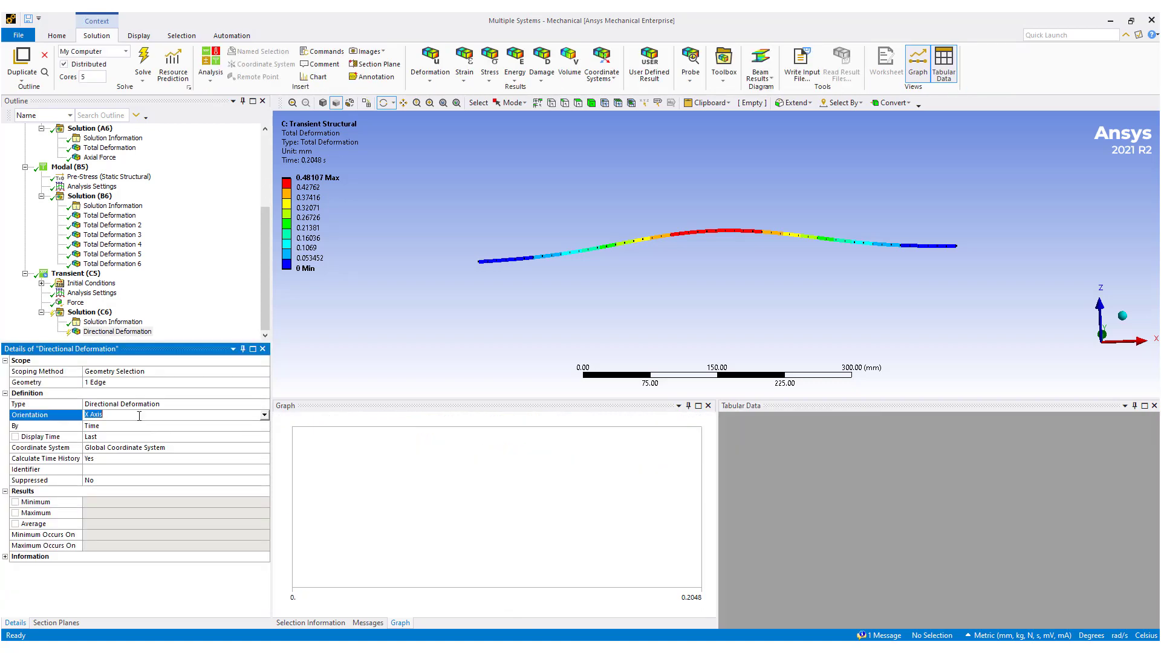
# Step: Evaluate the Z directional deformation and leave only the Maximum curve plotted in the graph
pyautogui.rightClick(118, 332)
pyautogui.click(121, 521)
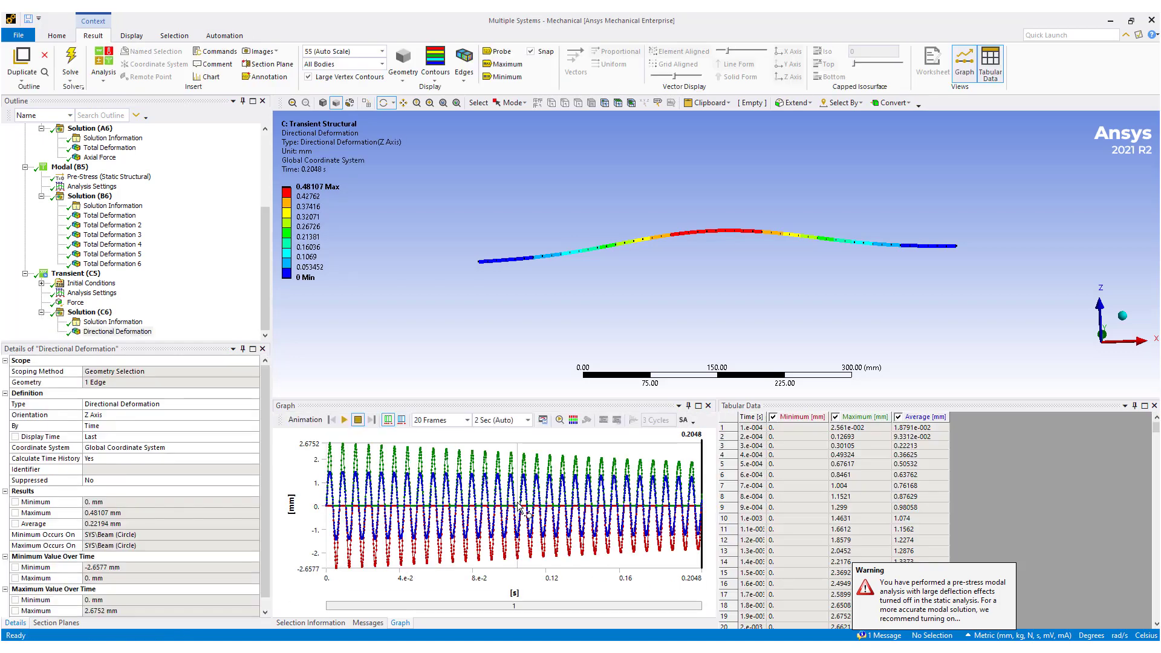
pyautogui.click(835, 417)
pyautogui.click(774, 417)
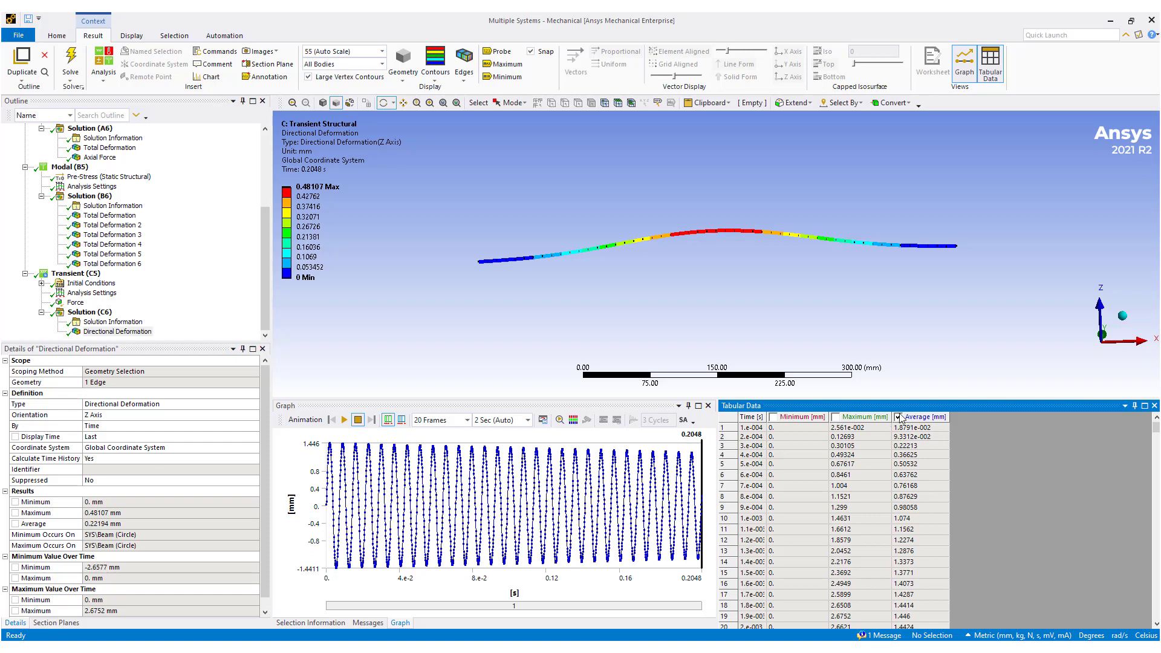
pyautogui.click(898, 417)
pyautogui.click(836, 417)
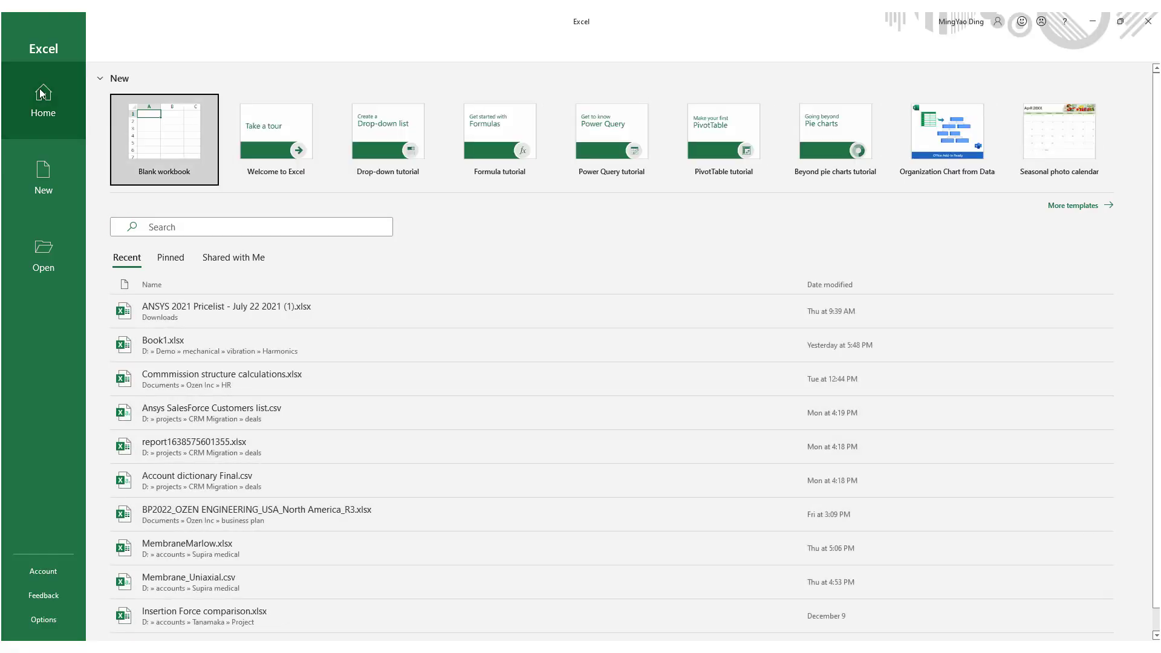
# Step: In a new blank workbook, head column A 'Time' and paste the Ansys time values below
pyautogui.click(164, 139)
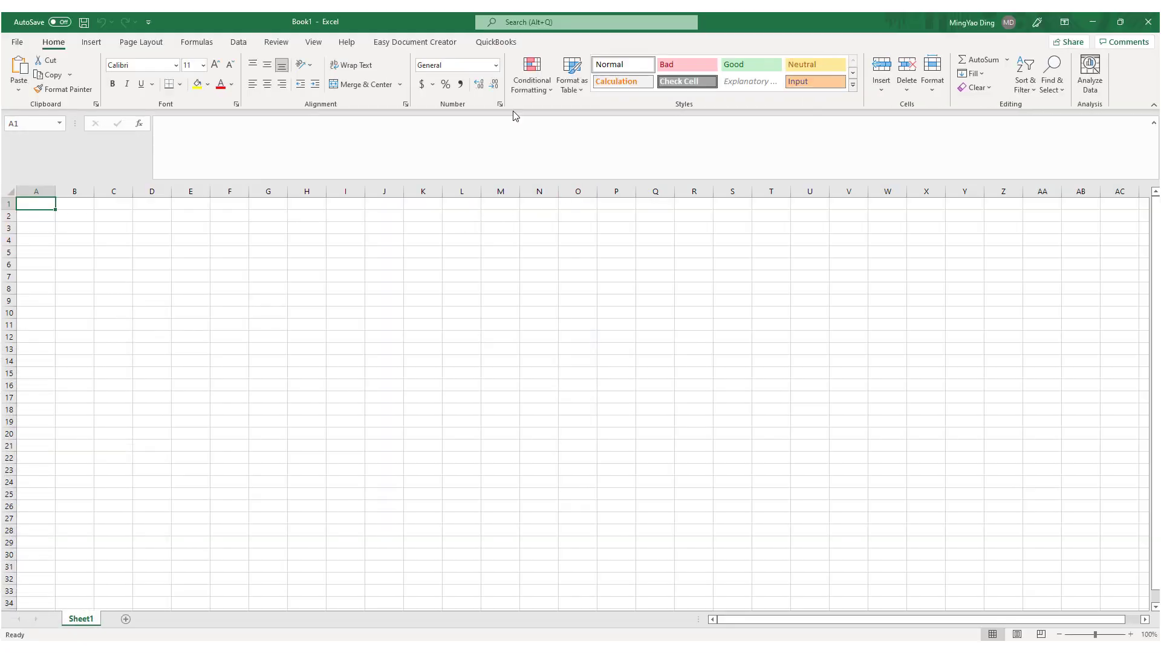
pyautogui.hotkey('alt', 'Tab')
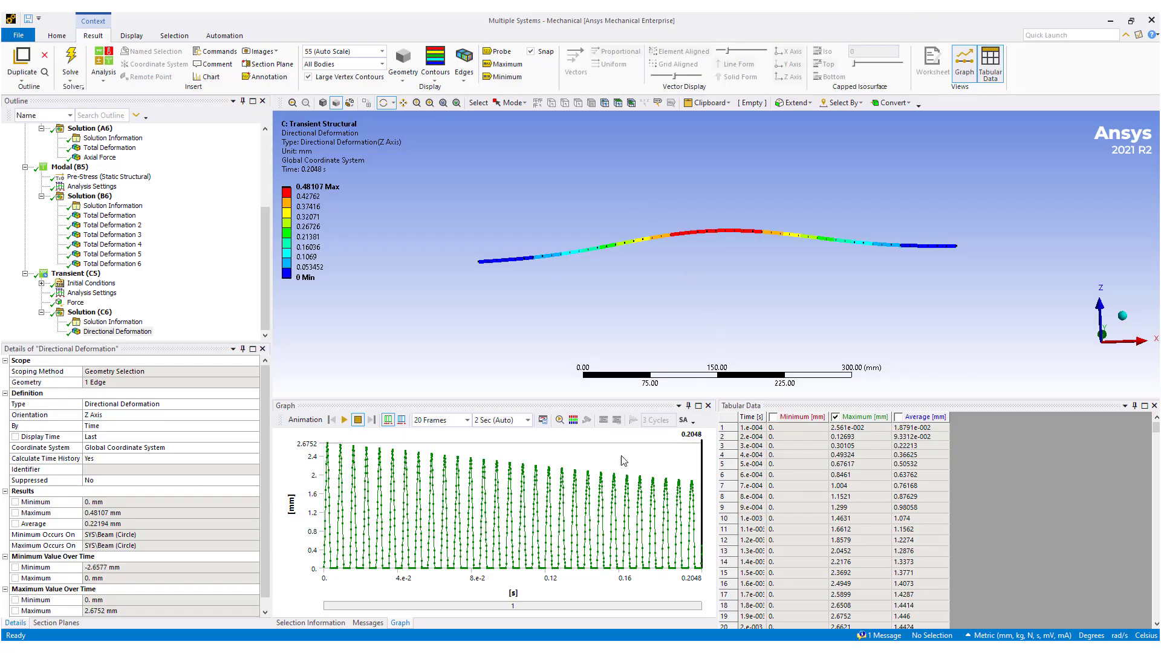
pyautogui.click(754, 417)
pyautogui.hotkey('alt', 'Tab')
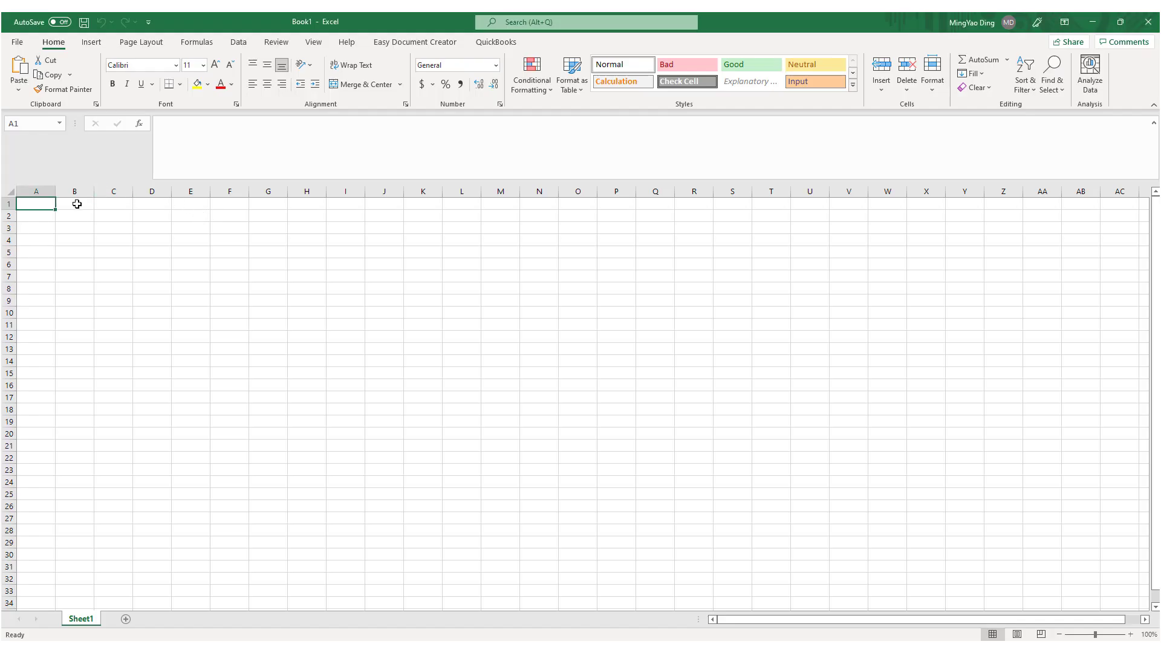
pyautogui.write('Time')
pyautogui.press('Return')
pyautogui.hotkey('ctrl', 'v')
# Step: Paste the maximum deformation values under a 'Deformation' heading in B, autofit it, and type 'FFT' in C1
pyautogui.hotkey('alt', 'Tab')
pyautogui.click(875, 418)
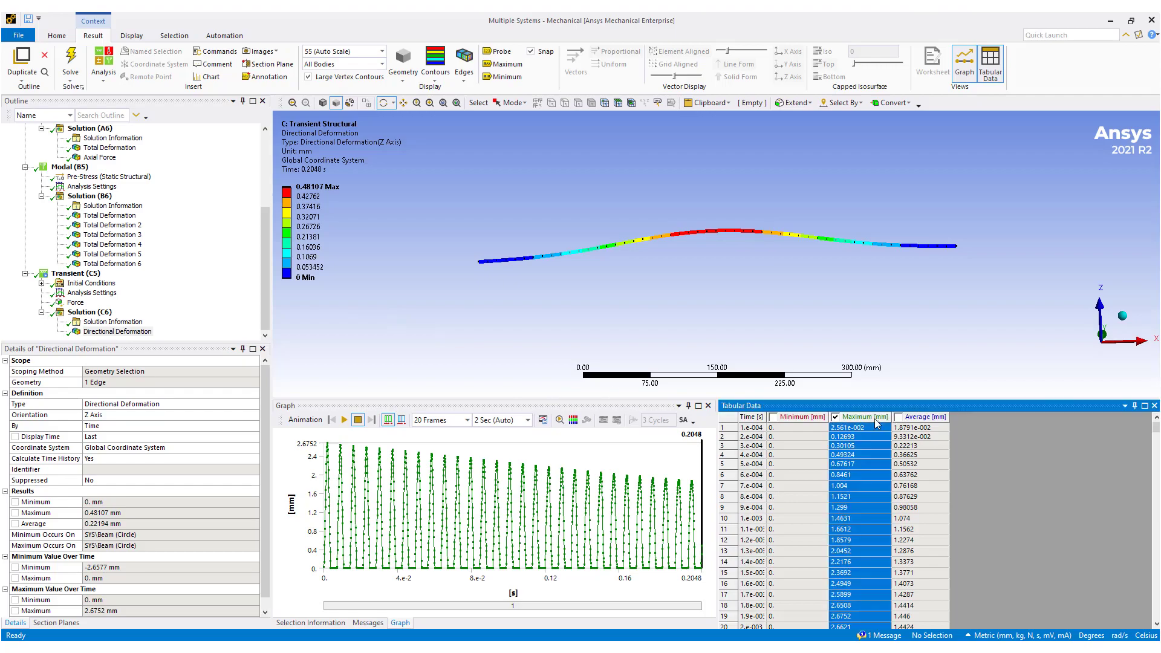
pyautogui.hotkey('alt', 'Tab')
pyautogui.click(82, 203)
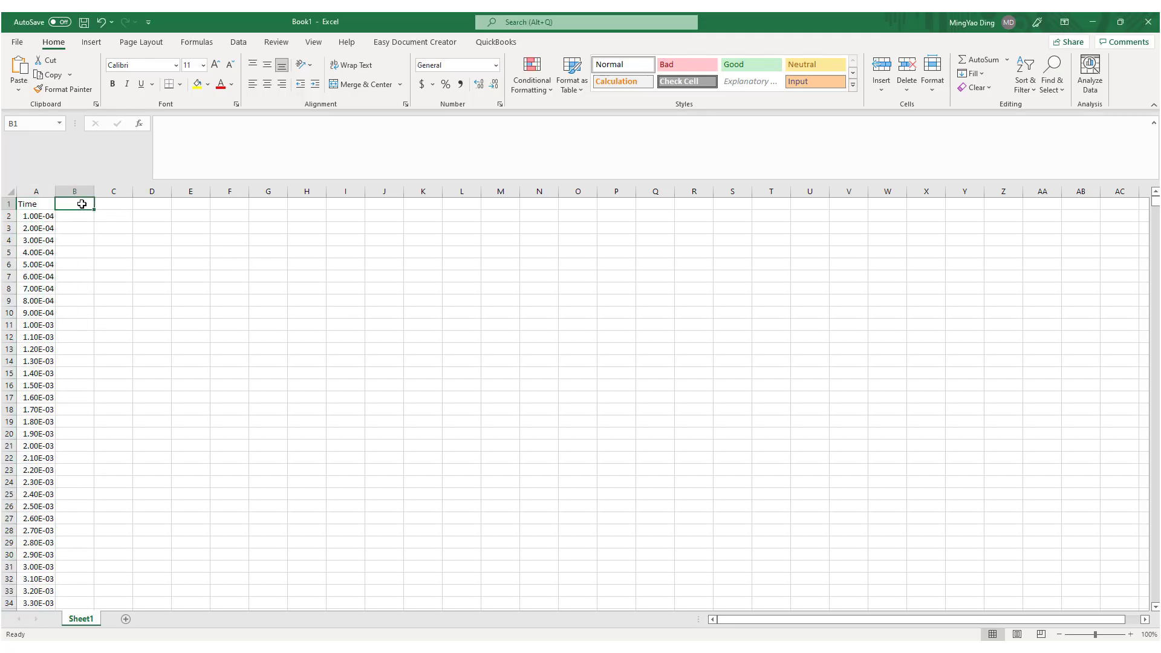
pyautogui.write('Deformation')
pyautogui.press('Return')
pyautogui.hotkey('ctrl', 'v')
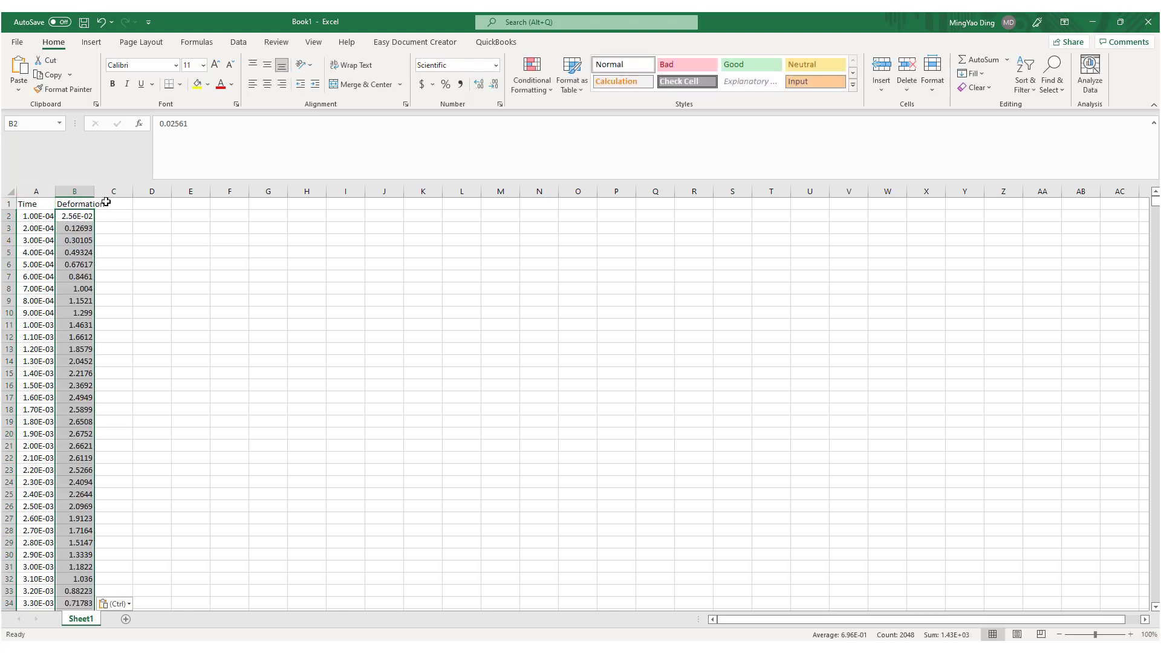
pyautogui.doubleClick(95, 191)
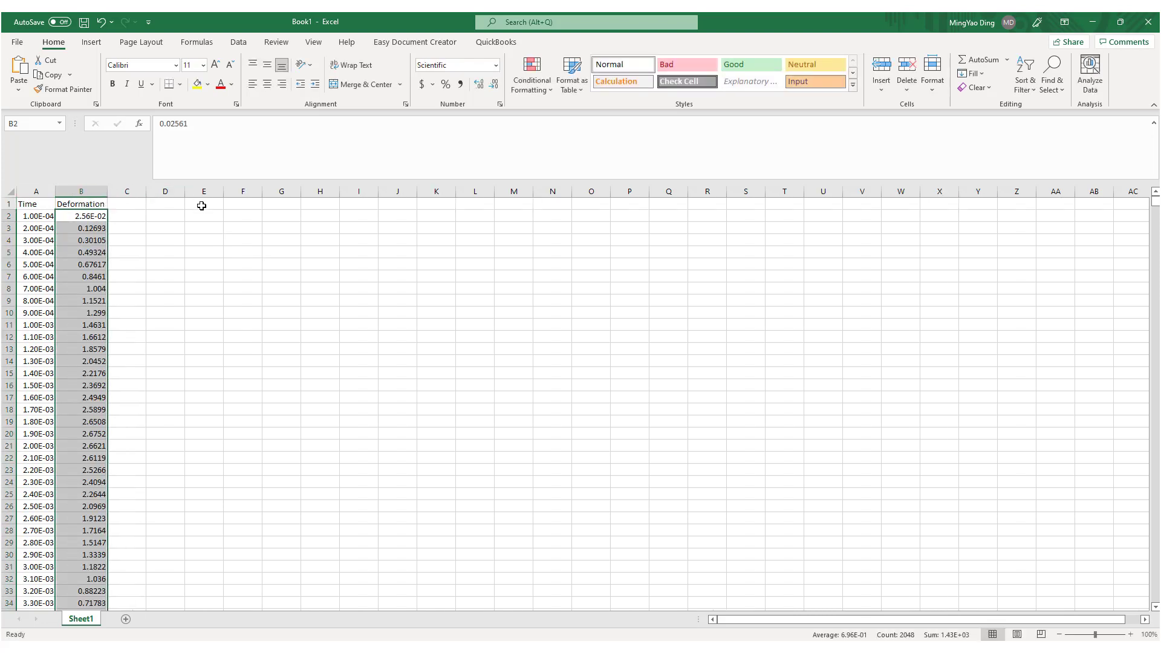
pyautogui.click(130, 204)
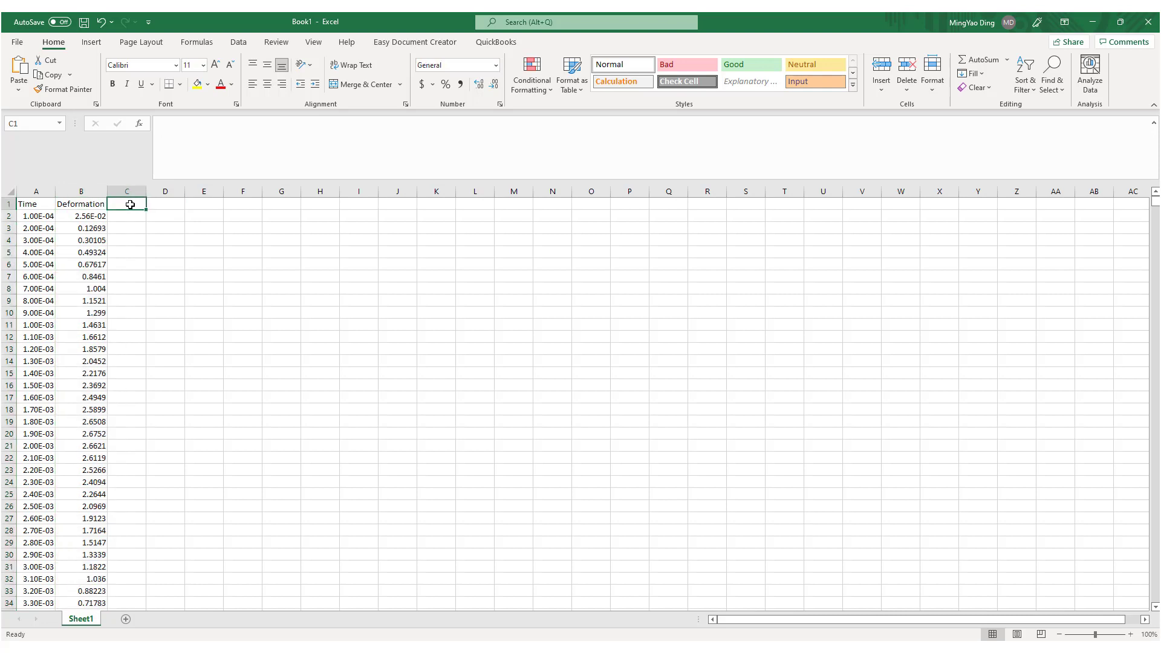
pyautogui.write('FFT')
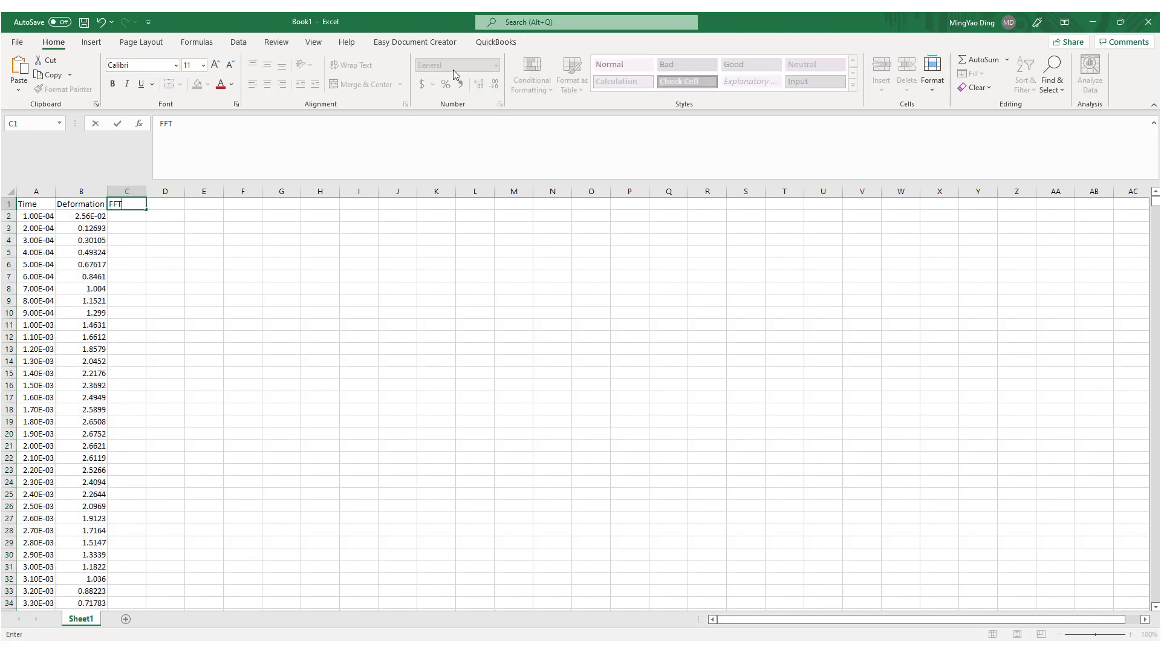
# Step: Confirm the FFT heading and open Fourier Analysis from the Data Analysis tools
pyautogui.click(240, 44)
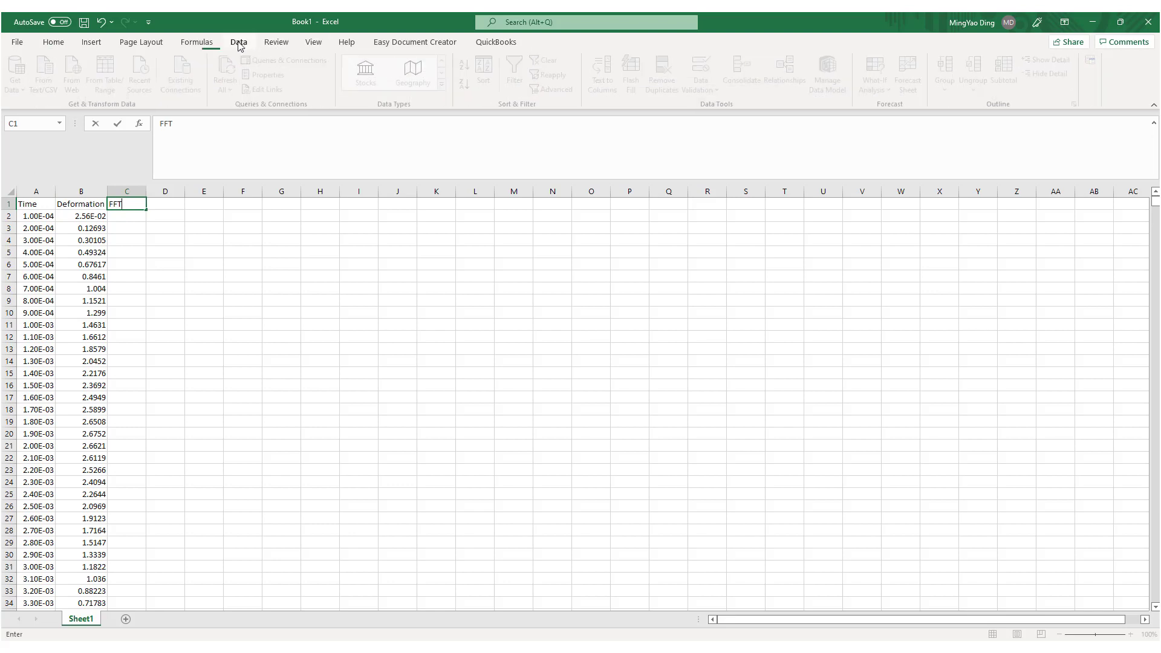
pyautogui.click(176, 243)
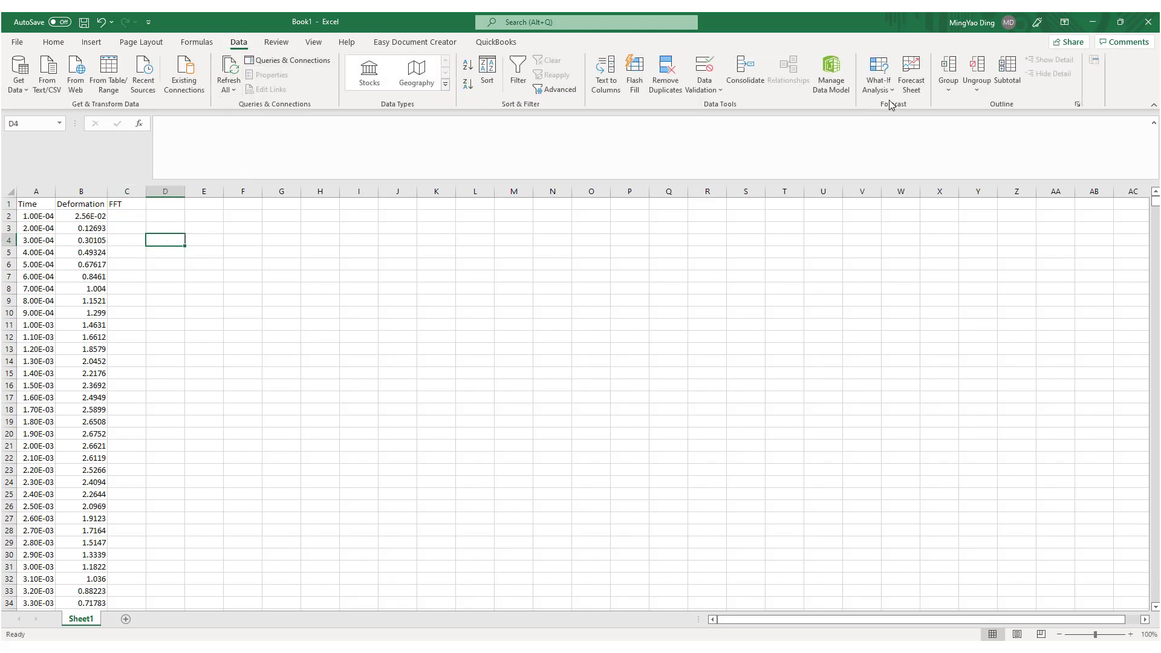
pyautogui.click(1096, 60)
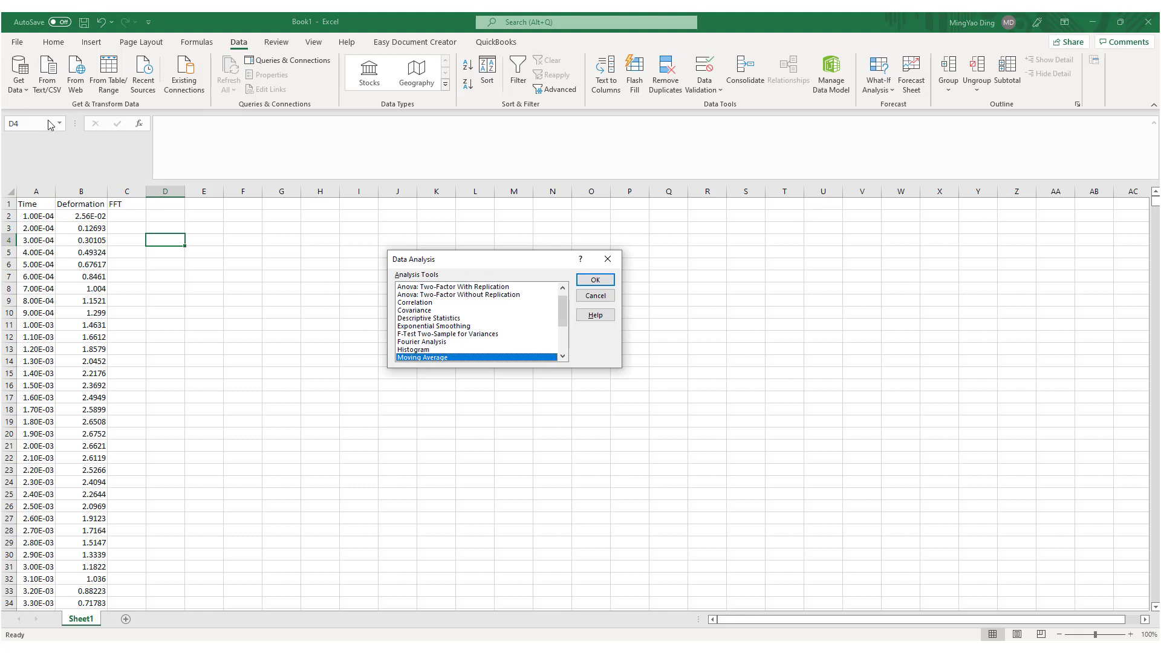
pyautogui.click(429, 342)
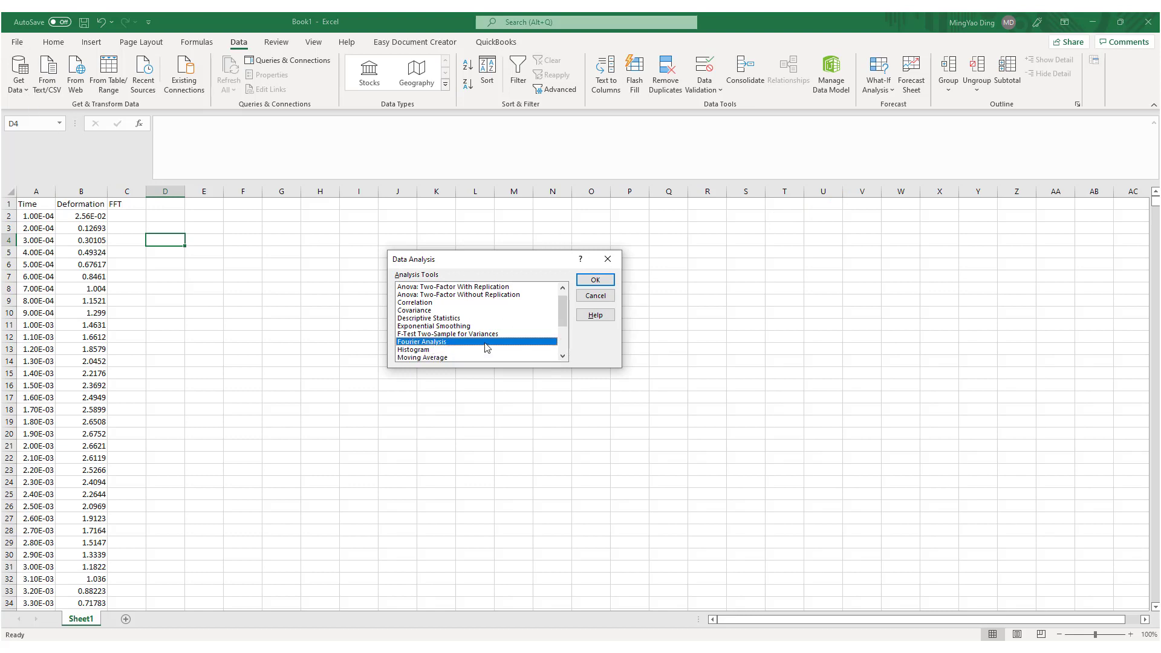
pyautogui.click(594, 279)
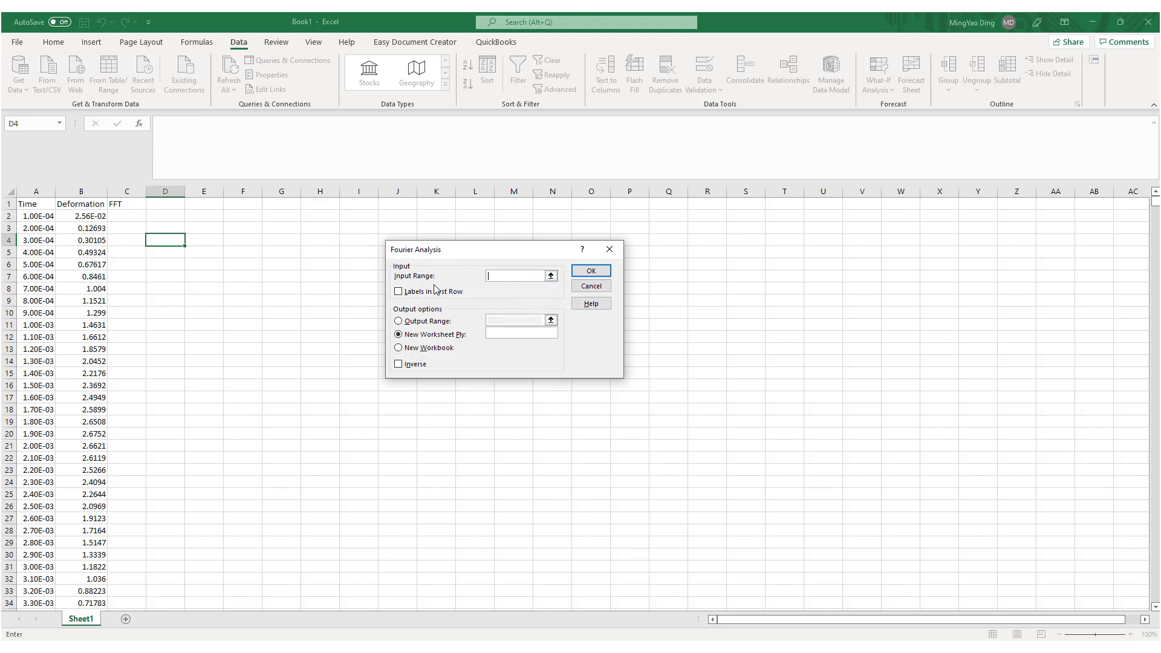
# Step: Set the Fourier Analysis input range to the deformation data B2:B2049
pyautogui.click(551, 276)
pyautogui.click(94, 218)
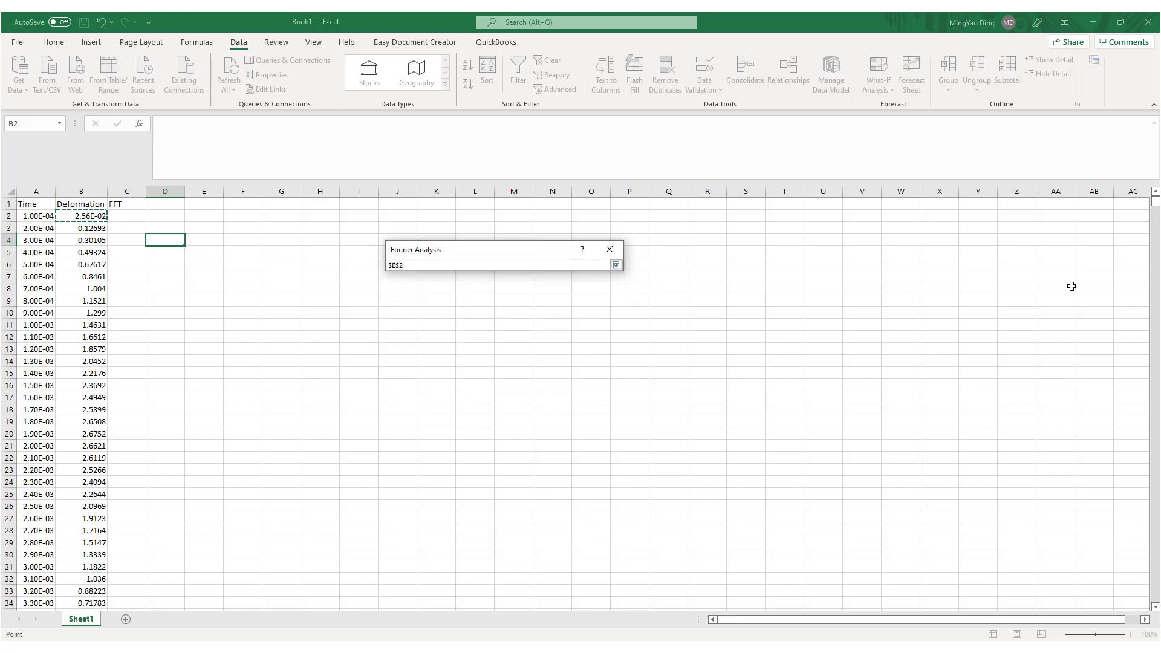
pyautogui.moveTo(1154, 205); pyautogui.dragTo(1154, 603)
pyautogui.click(1153, 603)
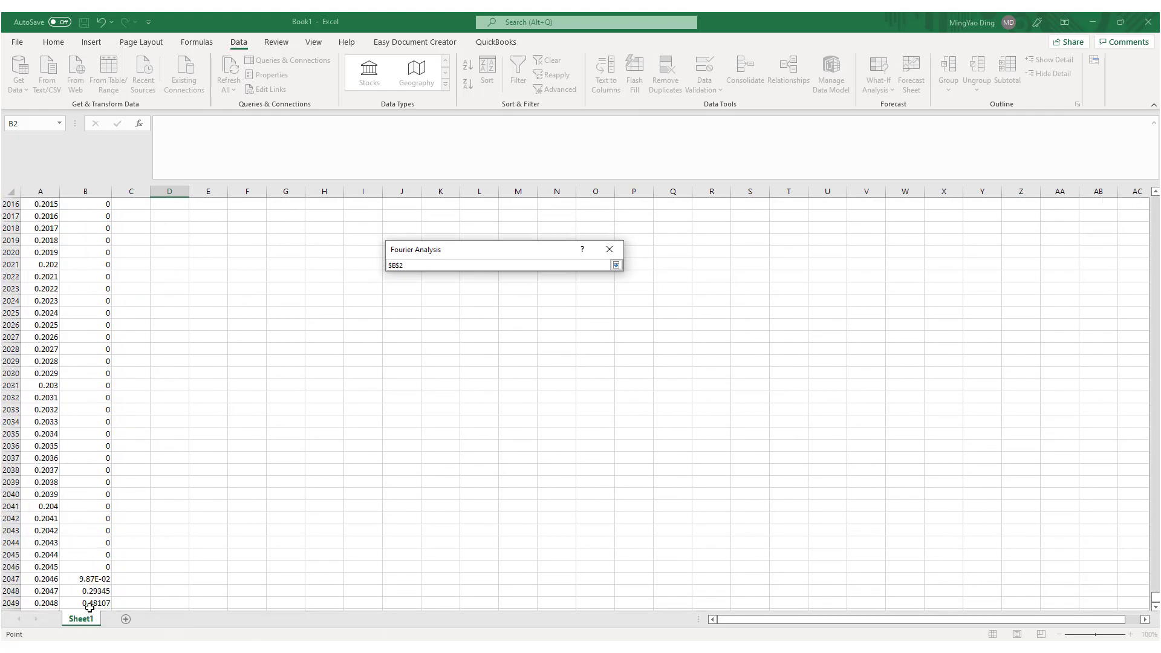
pyautogui.scroll(-2, 97, 605)
pyautogui.keyDown('shift'); pyautogui.click(97, 530); pyautogui.keyUp('shift')
pyautogui.click(616, 265)
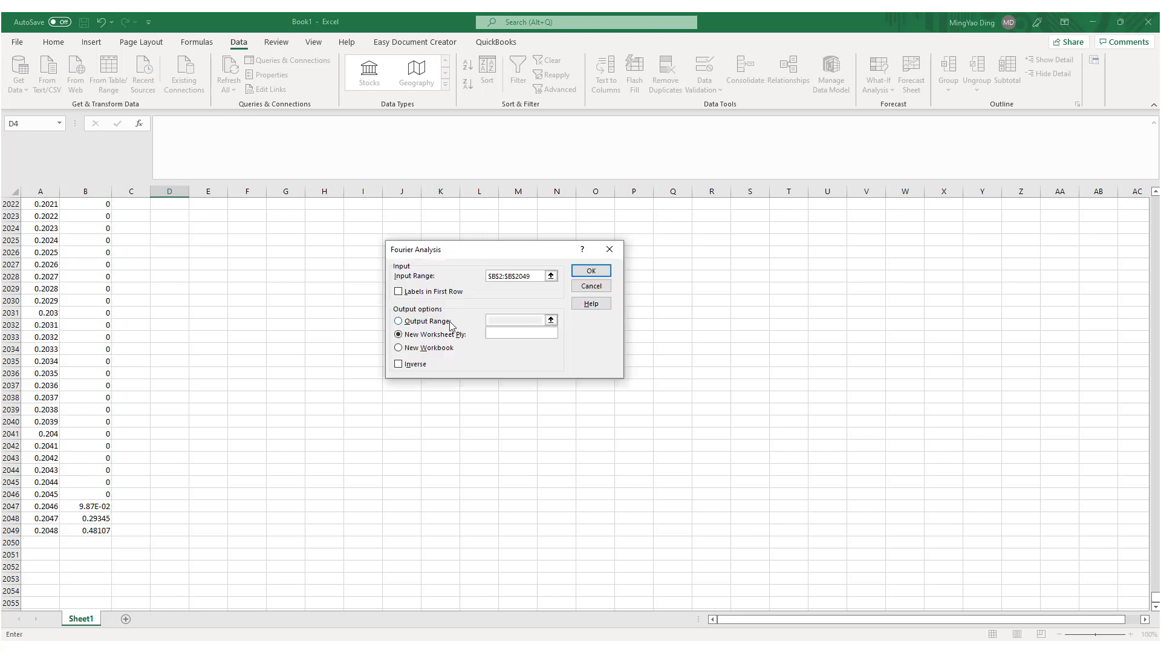
# Step: Set the output range to $C$2:$C$2049 and run the Fourier analysis
pyautogui.click(427, 322)
pyautogui.click(550, 319)
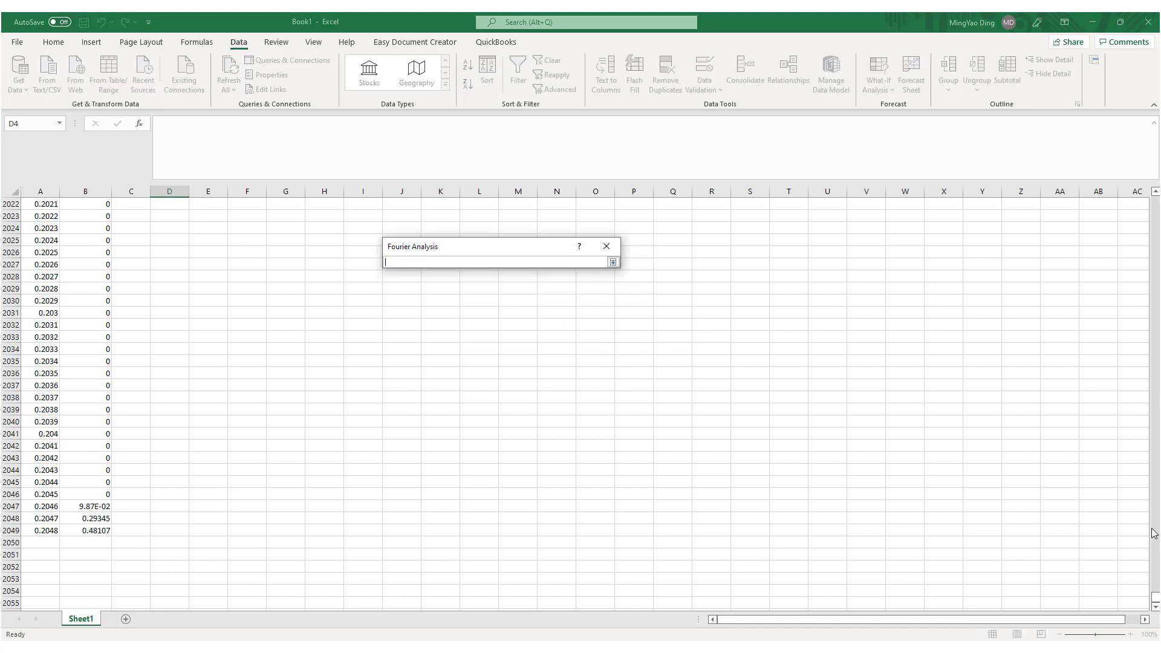
pyautogui.moveTo(1155, 602); pyautogui.dragTo(1147, 192)
pyautogui.click(128, 215)
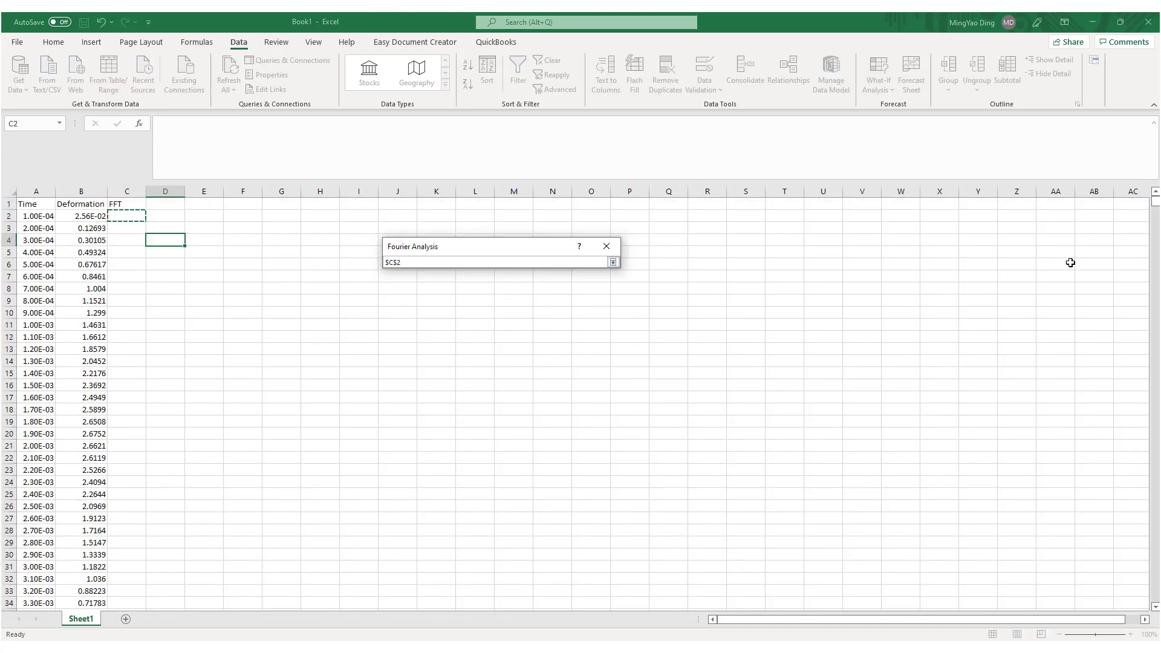
pyautogui.moveTo(1154, 204); pyautogui.dragTo(1156, 616)
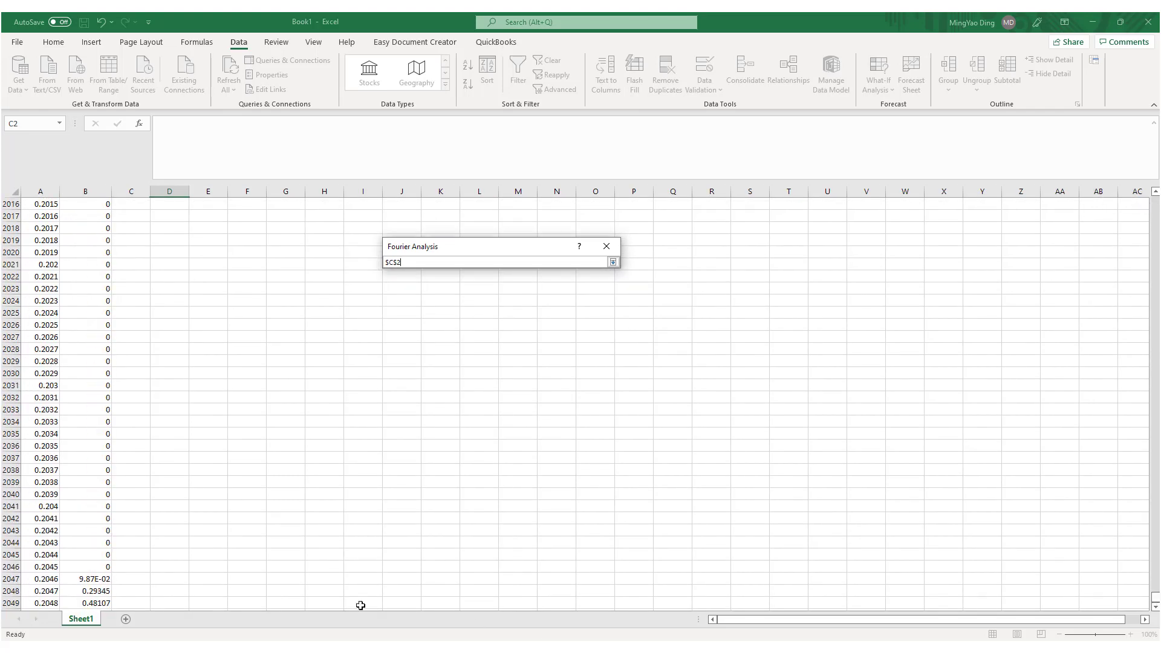
pyautogui.keyDown('shift'); pyautogui.click(138, 601); pyautogui.keyUp('shift')
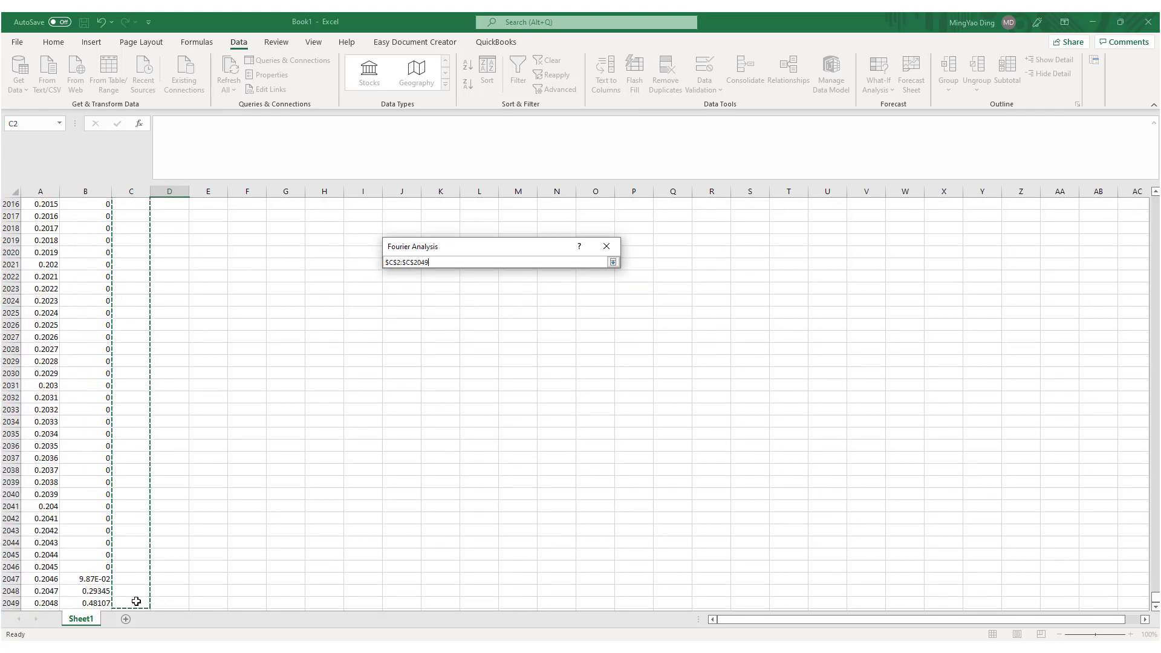
pyautogui.click(612, 262)
pyautogui.click(588, 269)
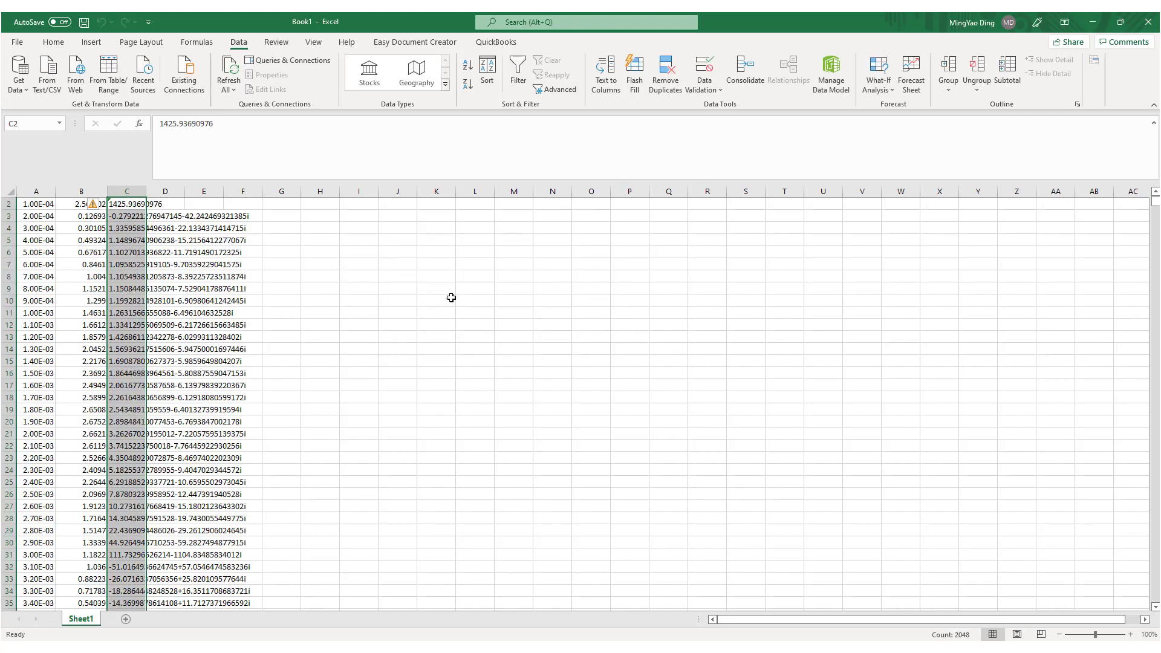
# Step: Autofit column C, add an 'Index' header in D1 and enter 1 in D2
pyautogui.doubleClick(148, 192)
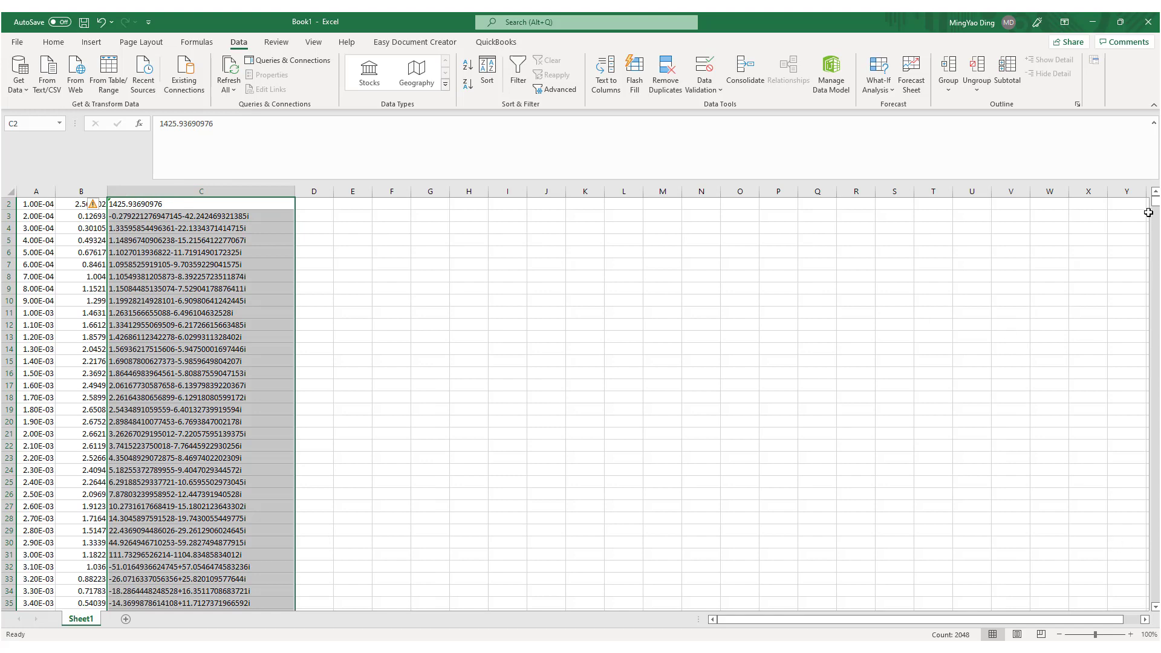
pyautogui.click(1154, 191)
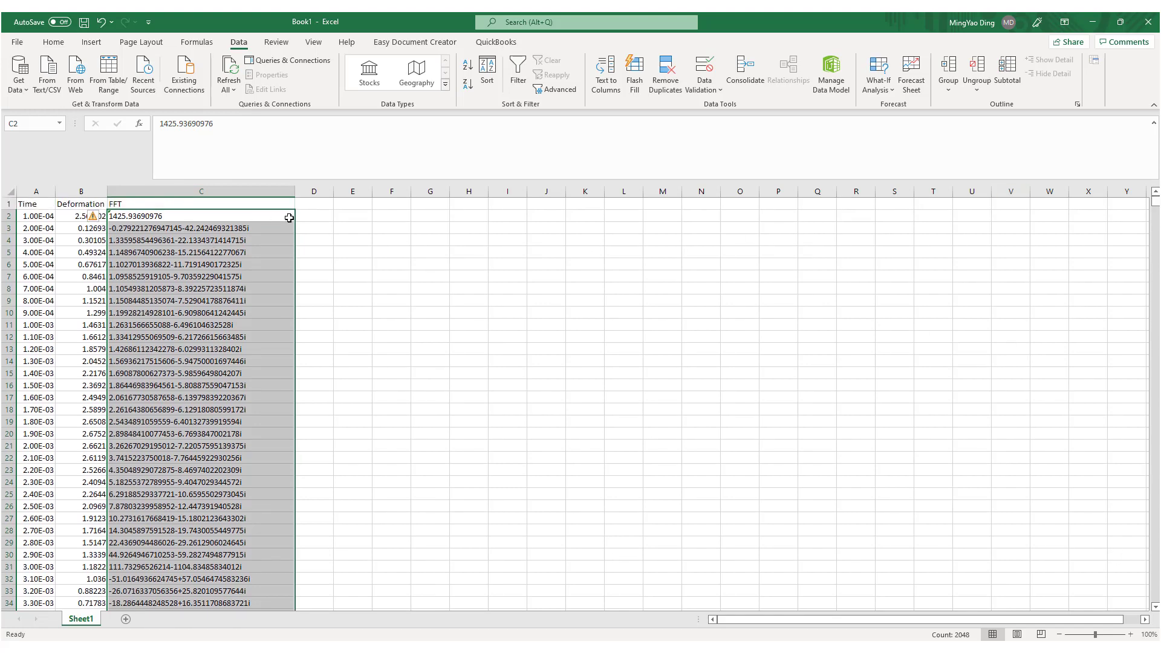
pyautogui.click(324, 206)
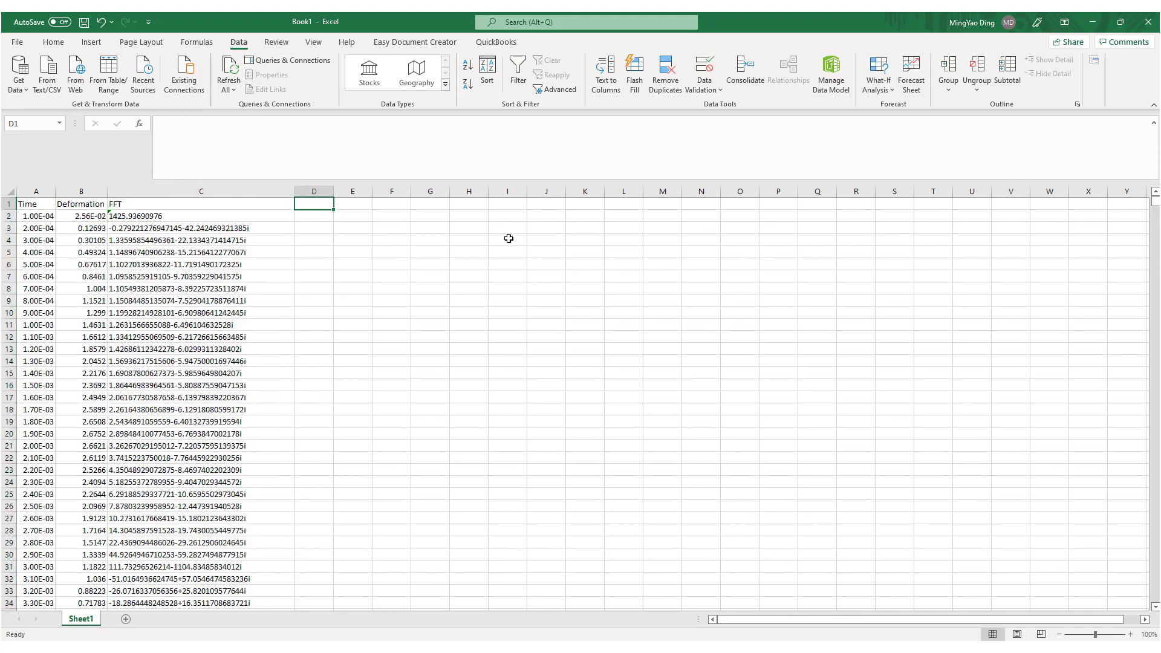
pyautogui.write('Index')
pyautogui.press('Return')
pyautogui.write('1')
pyautogui.write('=')
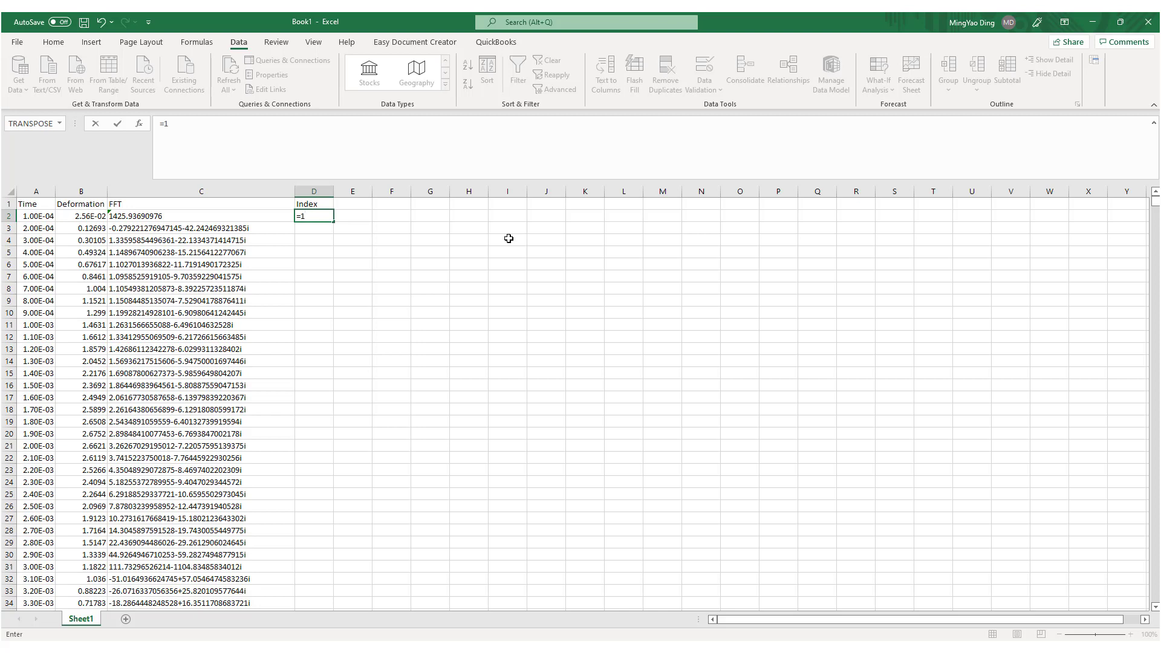
pyautogui.press('Return')
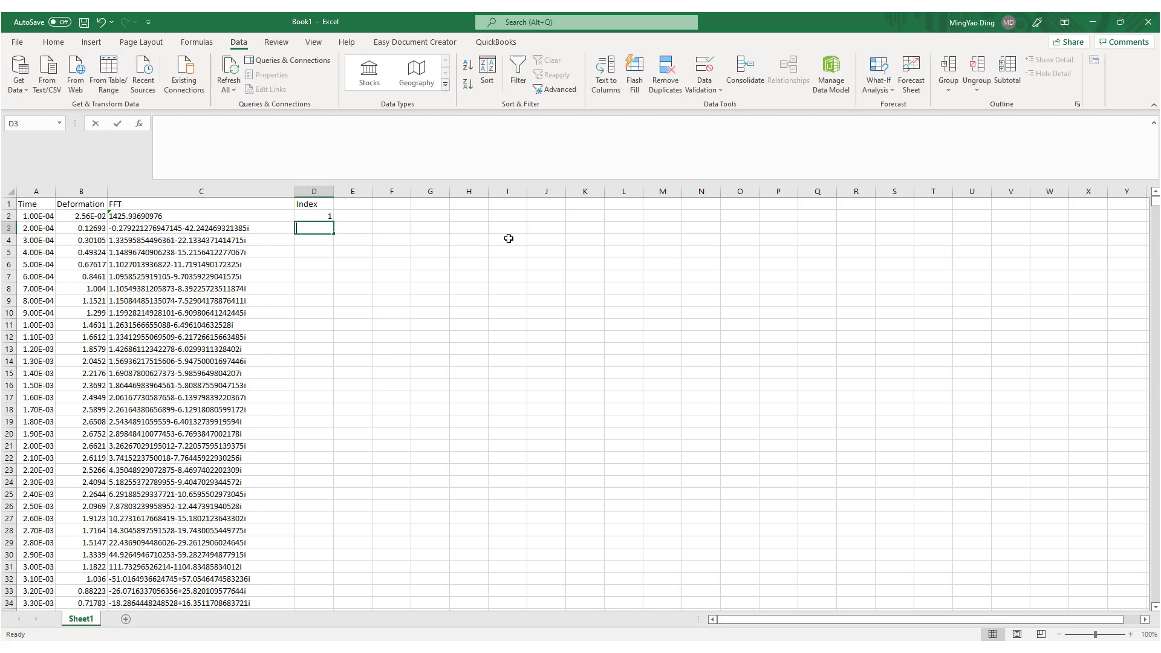
# Step: Enter =D2+1 in D3 and fill it down to D2049 to number indices 1–2048
pyautogui.write('=')
pyautogui.click(317, 214)
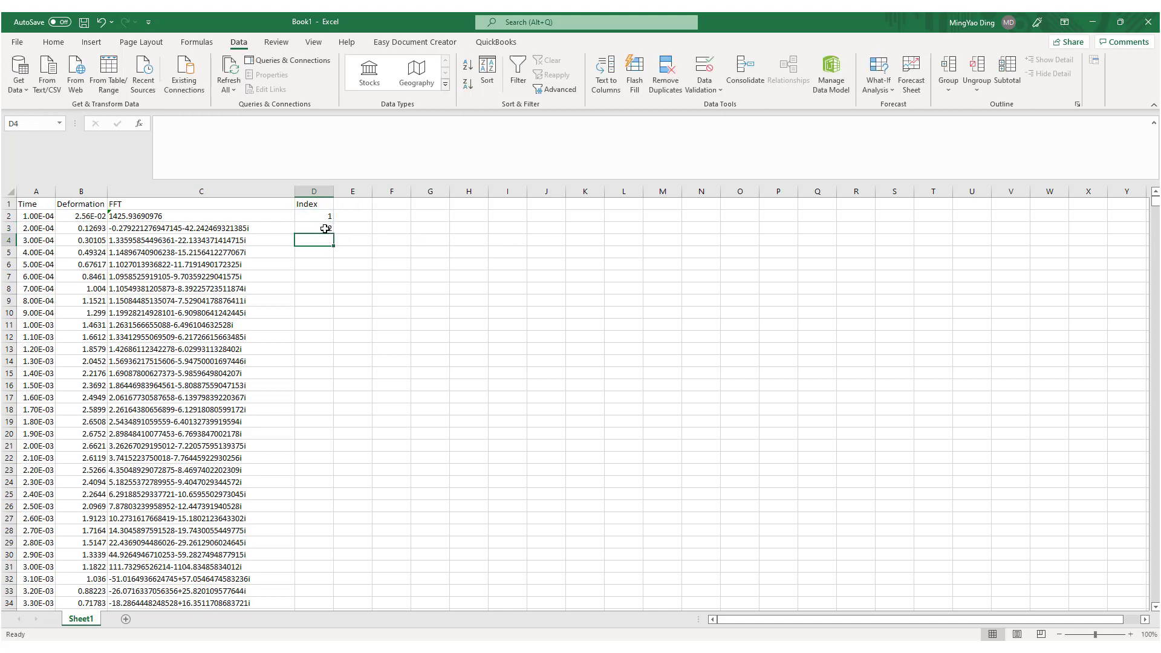
pyautogui.click(321, 229)
pyautogui.hotkey('ctrl', 'c')
pyautogui.press('Down')
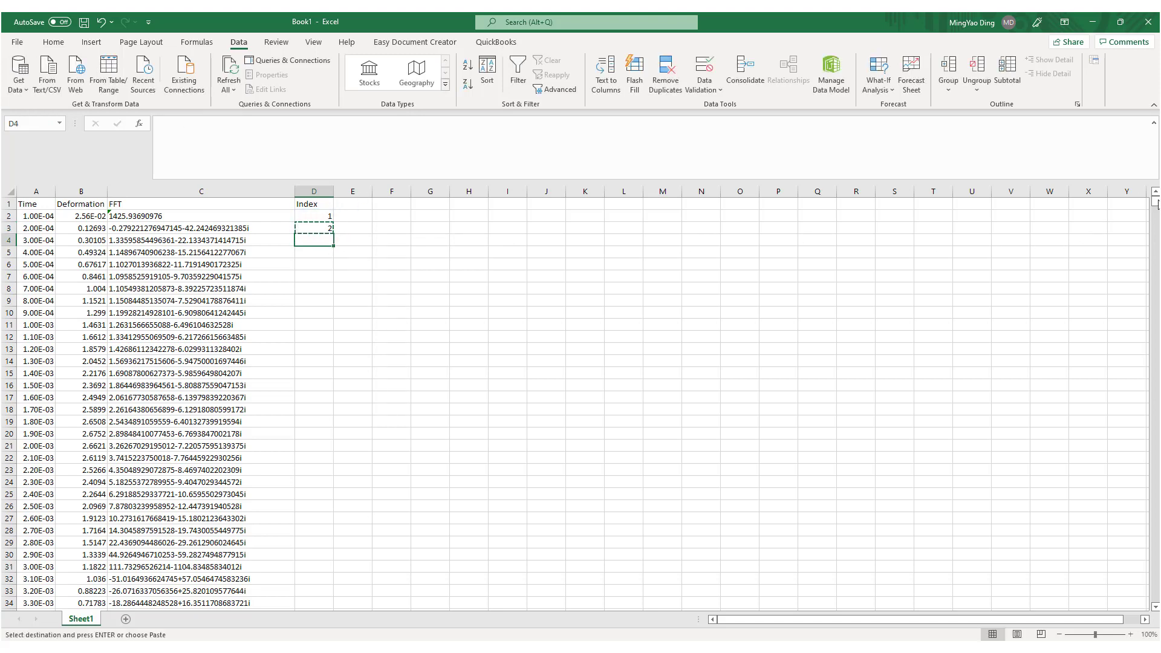
pyautogui.moveTo(1155, 202); pyautogui.dragTo(1130, 617)
pyautogui.scroll(-2, 331, 569)
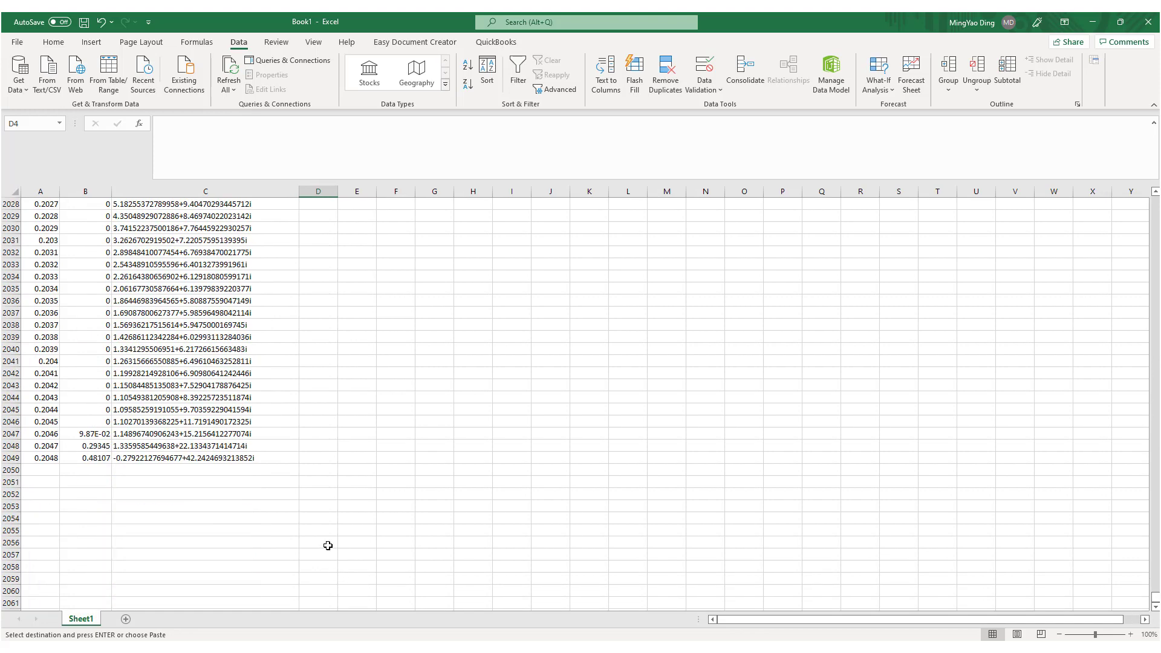
pyautogui.keyDown('shift'); pyautogui.click(318, 459); pyautogui.keyUp('shift')
pyautogui.hotkey('ctrl', 'v')
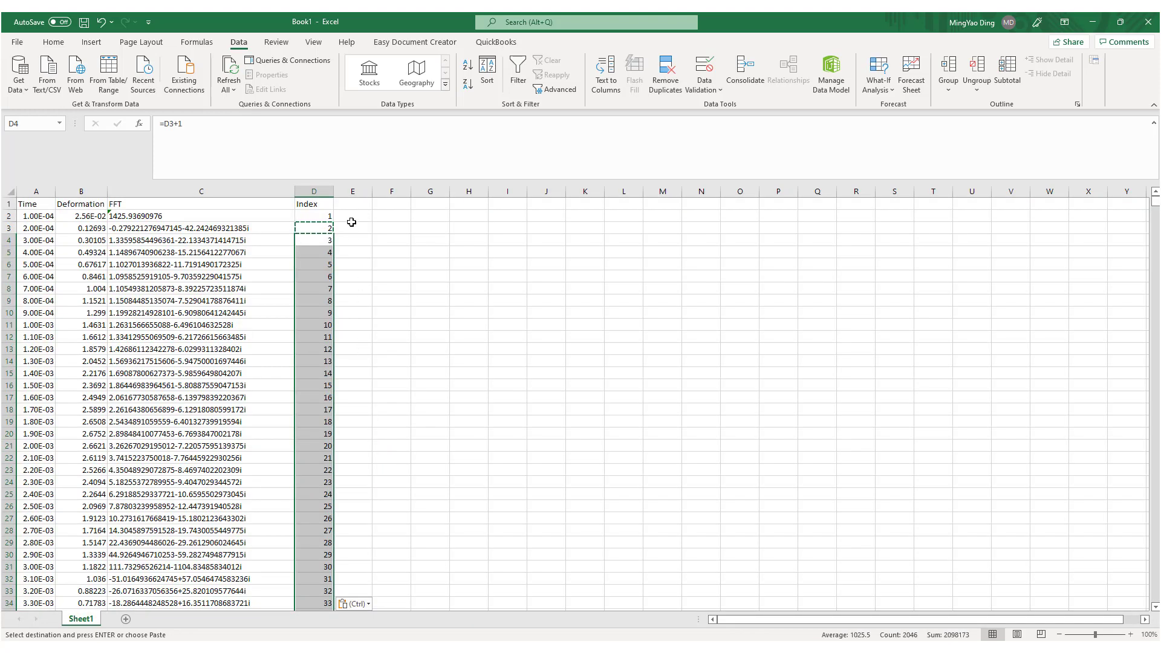
# Step: Add a 'Frequency' header in E1 with the formula =D2/$A$2049 in E2
pyautogui.click(352, 205)
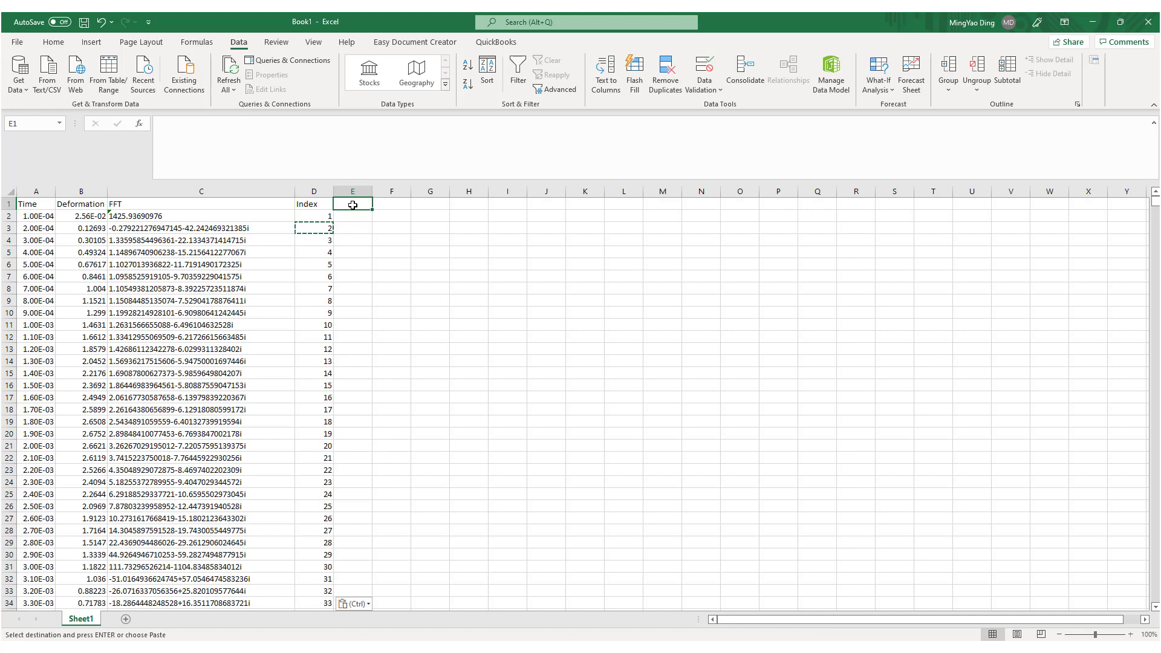
pyautogui.write('Frequency')
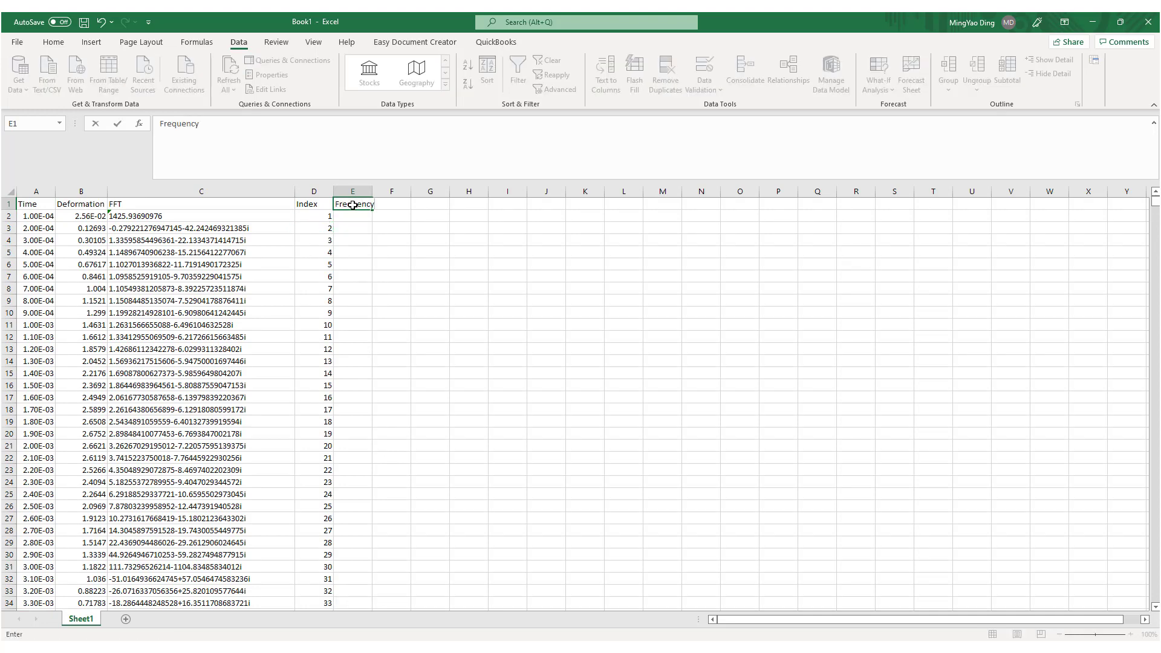
pyautogui.press('Return')
pyautogui.write('=')
pyautogui.click(325, 215)
pyautogui.write('/')
pyautogui.moveTo(1154, 206); pyautogui.dragTo(1149, 601)
pyautogui.click(43, 458)
pyautogui.click(179, 124)
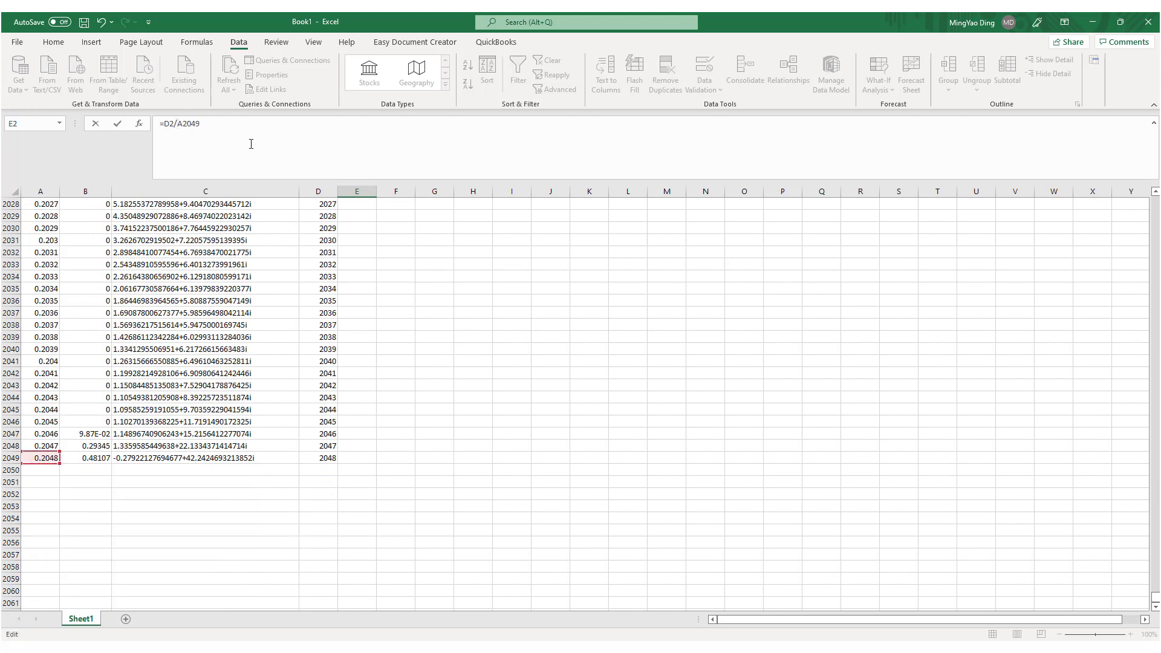
pyautogui.write('$A$')
pyautogui.press('Return')
# Step: Copy the frequency formula down column E to the last data row and review the values
pyautogui.scroll(1, 403, 298)
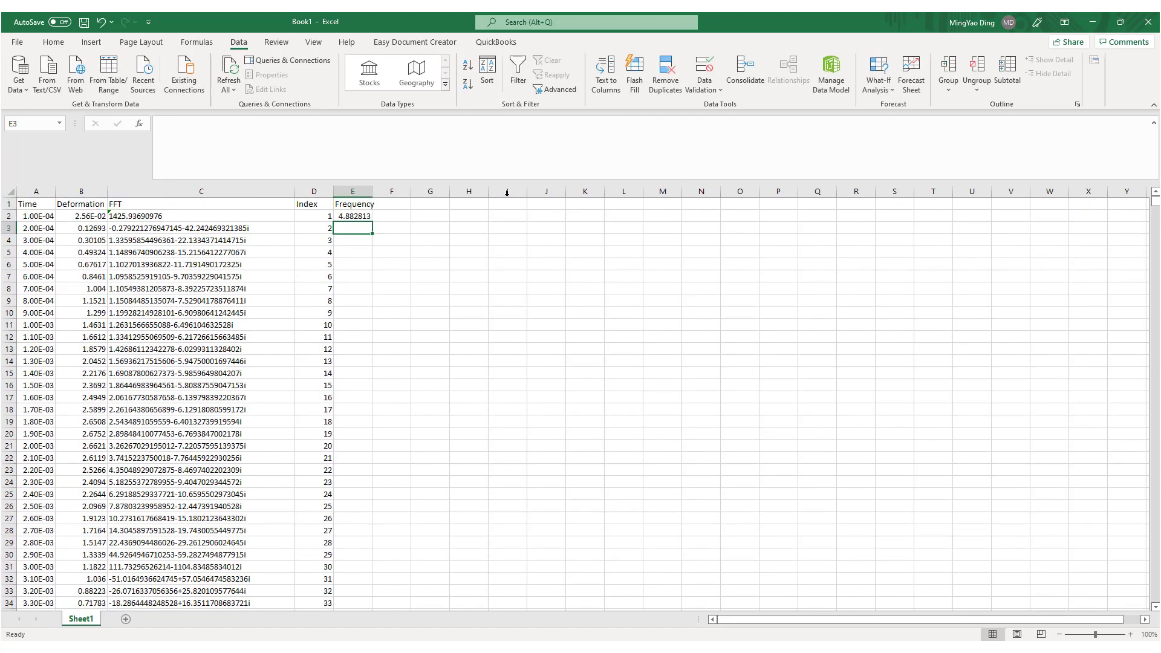
pyautogui.click(362, 216)
pyautogui.hotkey('ctrl', 'c')
pyautogui.click(366, 228)
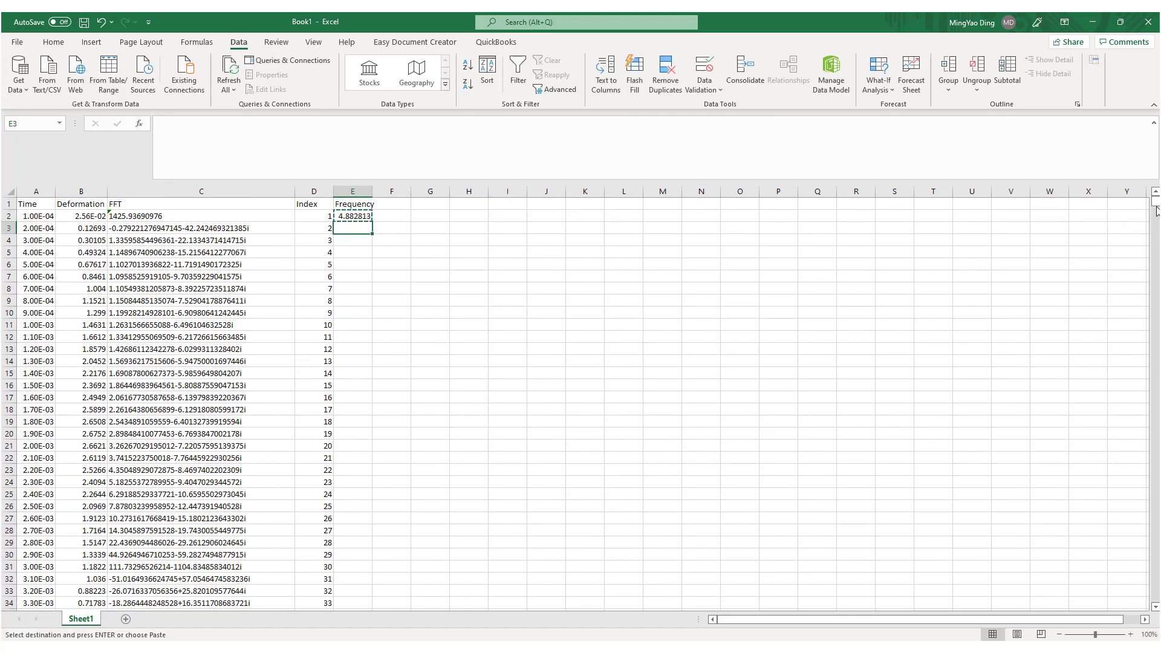
pyautogui.moveTo(1155, 207); pyautogui.dragTo(1154, 601)
pyautogui.scroll(-1, 341, 567)
pyautogui.keyDown('shift'); pyautogui.click(359, 494); pyautogui.keyUp('shift')
pyautogui.hotkey('ctrl', 'v')
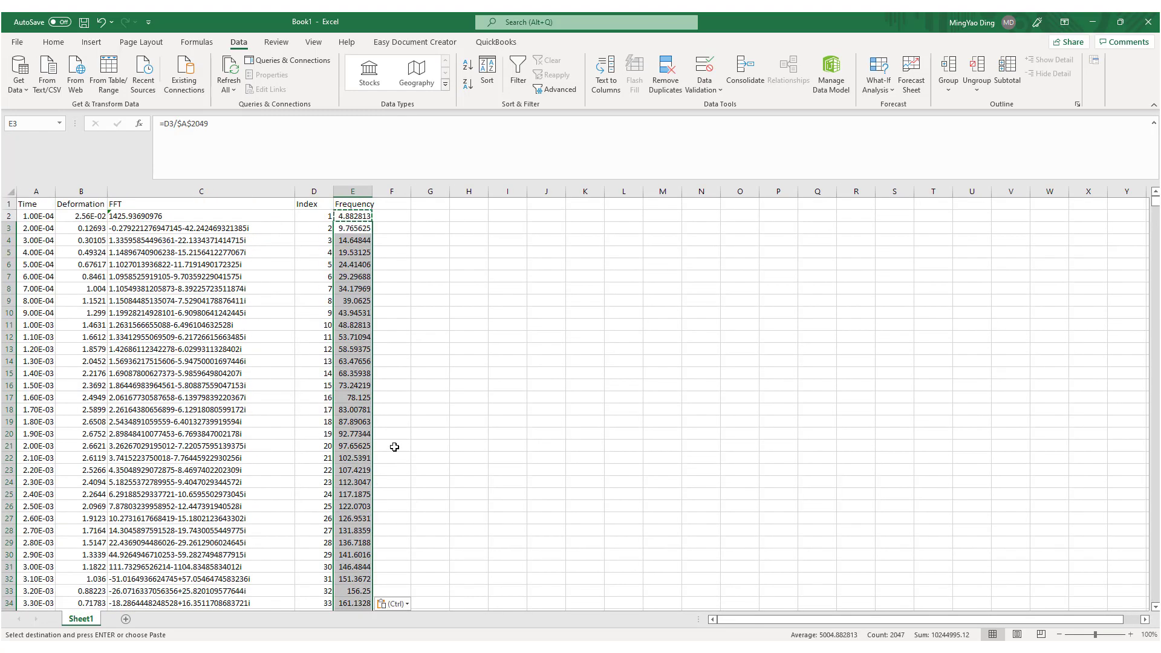
pyautogui.scroll(-20, 392, 443)
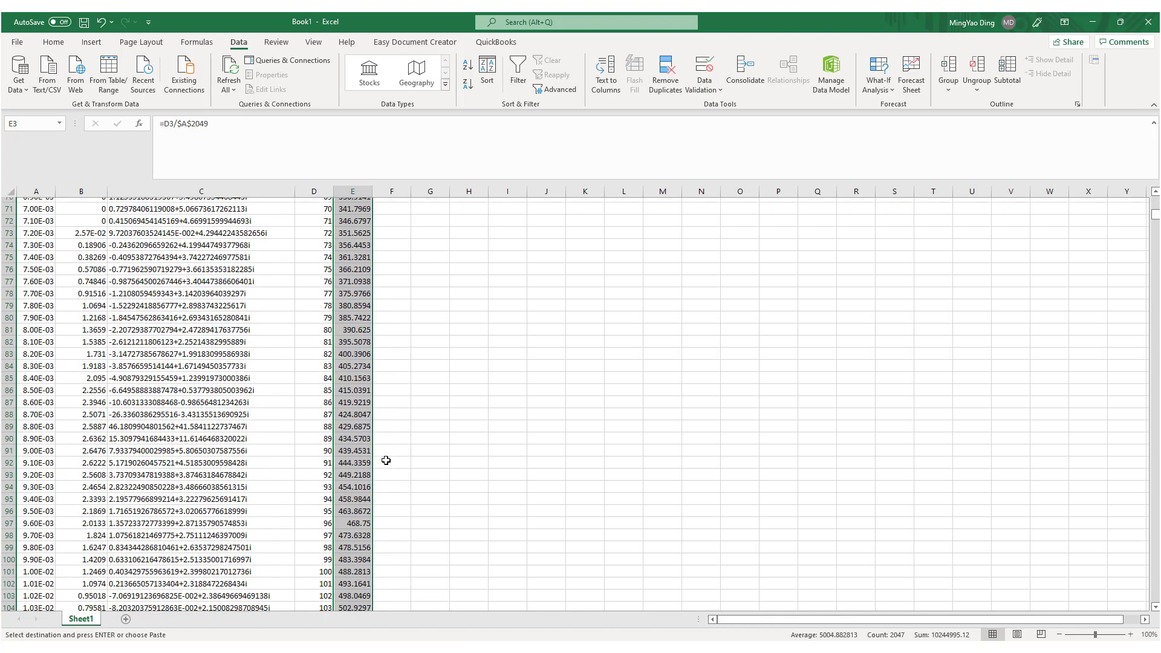
pyautogui.scroll(-20, 386, 460)
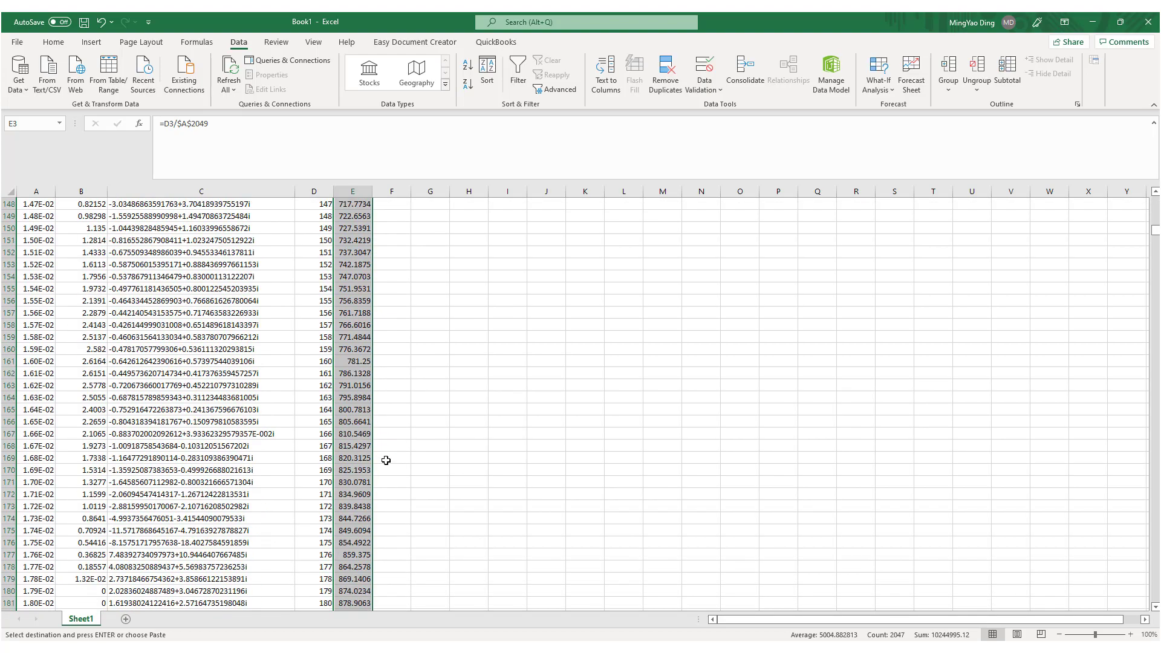
pyautogui.scroll(11, 385, 460)
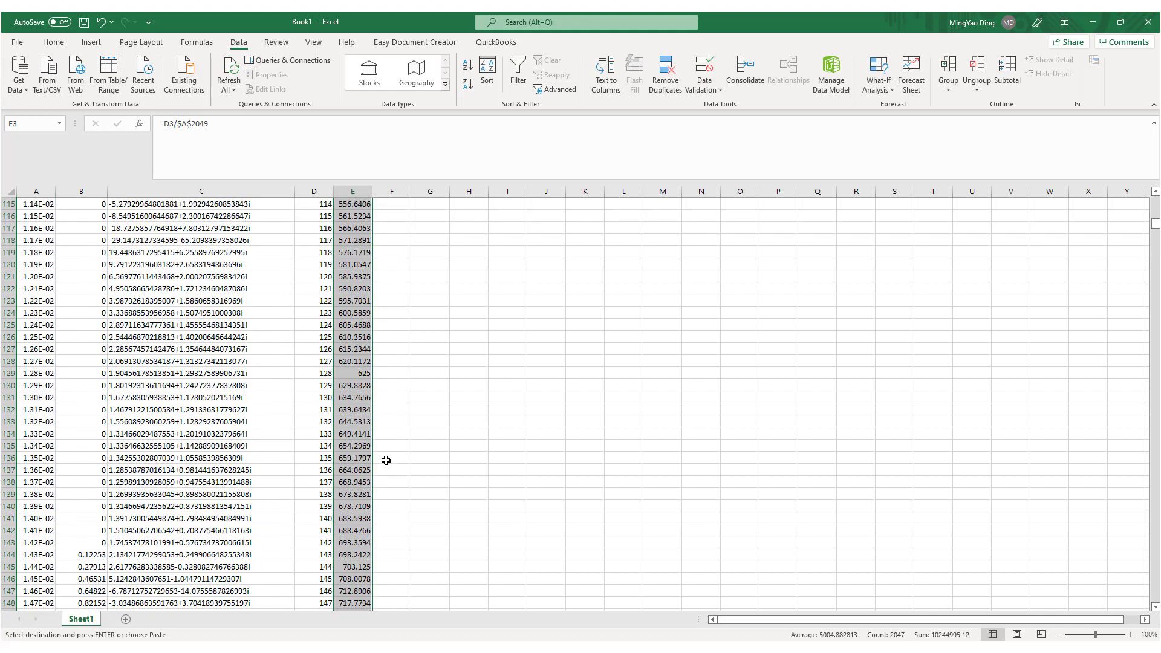
pyautogui.scroll(12, 386, 460)
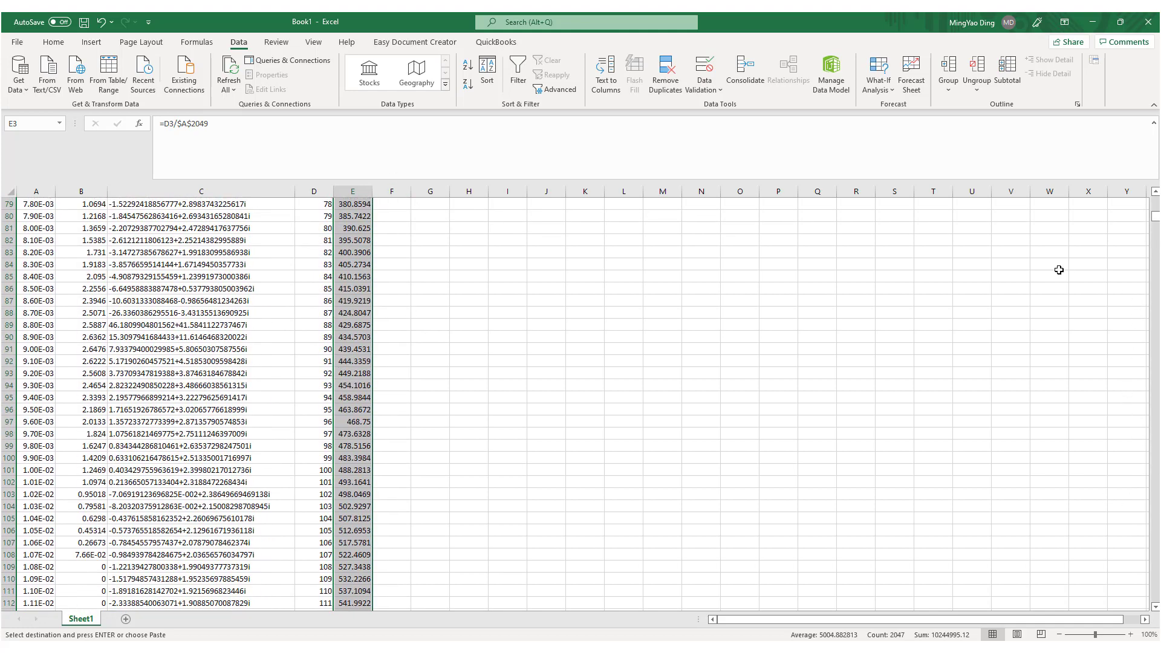
pyautogui.scroll(4, 1059, 270)
pyautogui.moveTo(1155, 214); pyautogui.dragTo(1155, 204)
# Step: Add a 'Magnitude' header in F1 and enter =IMABS(C2) in F2
pyautogui.click(402, 206)
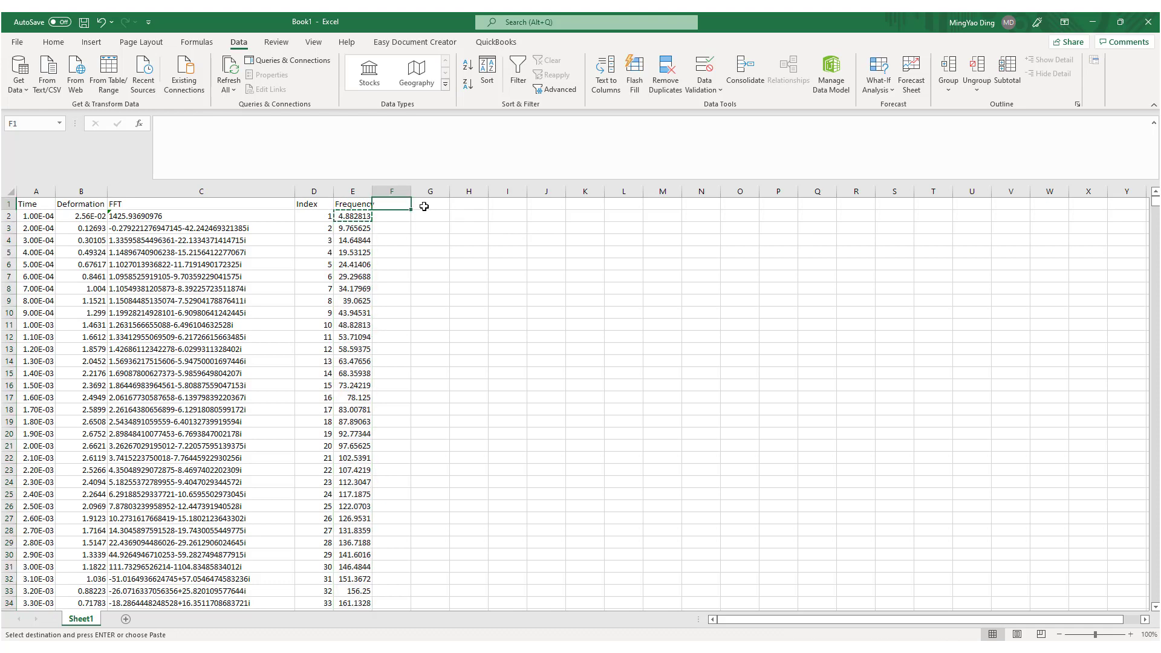
pyautogui.write('Magnit')
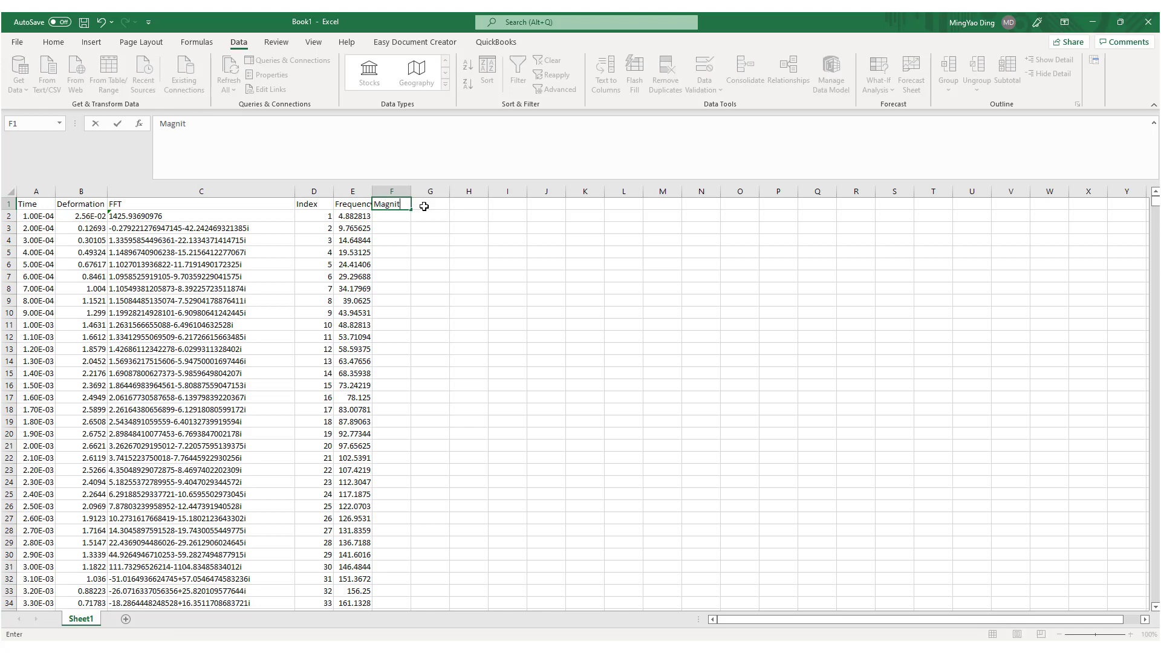
pyautogui.write('ude')
pyautogui.press('Return')
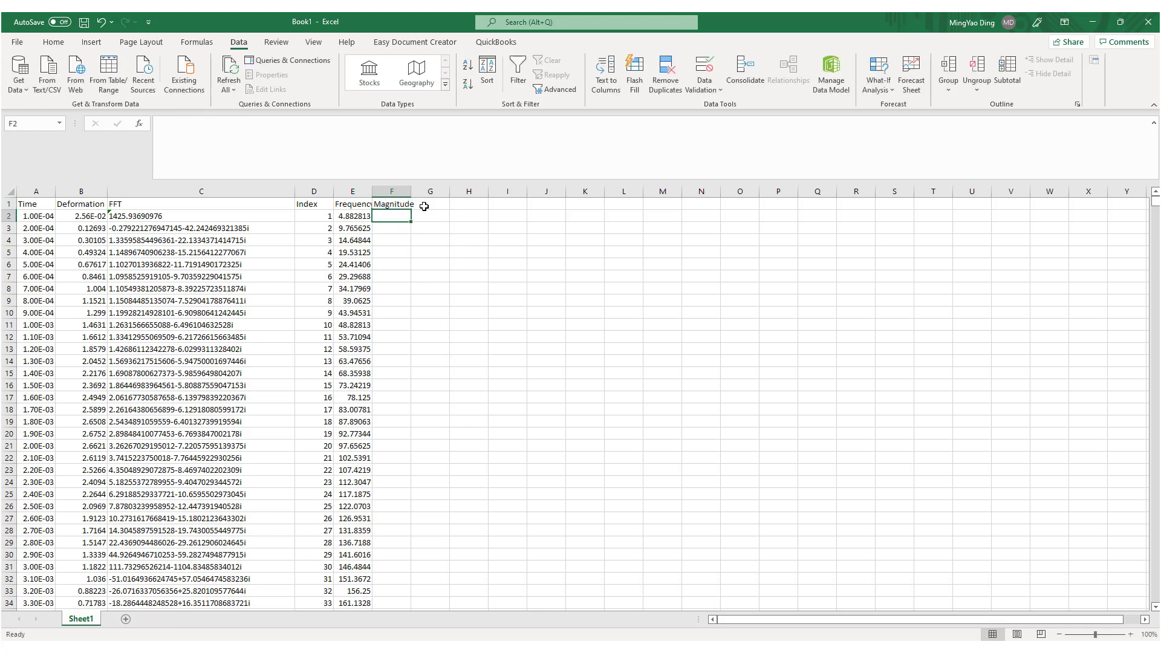
pyautogui.write('=abs')
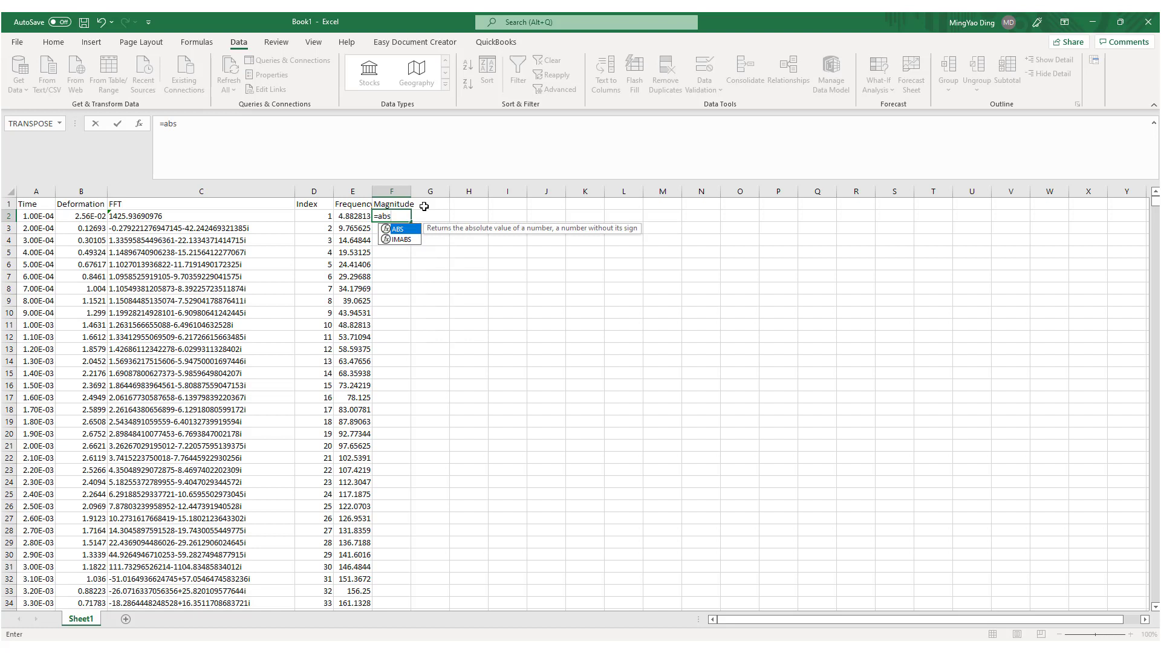
pyautogui.press('Down')
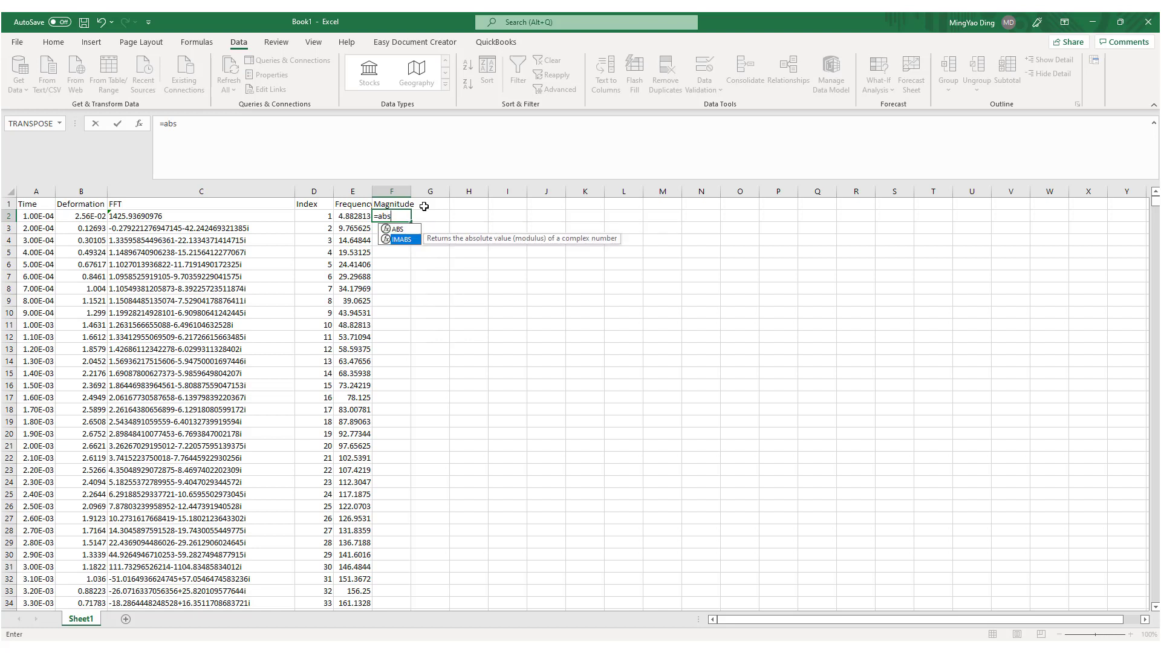
pyautogui.press('Tab')
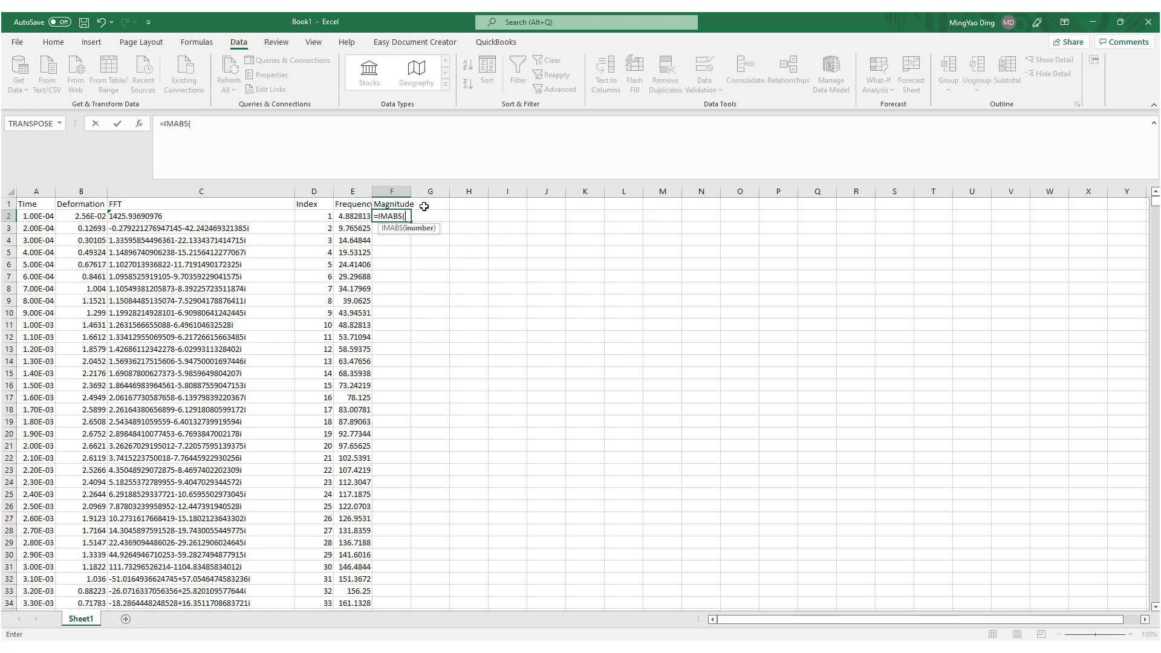
pyautogui.click(195, 216)
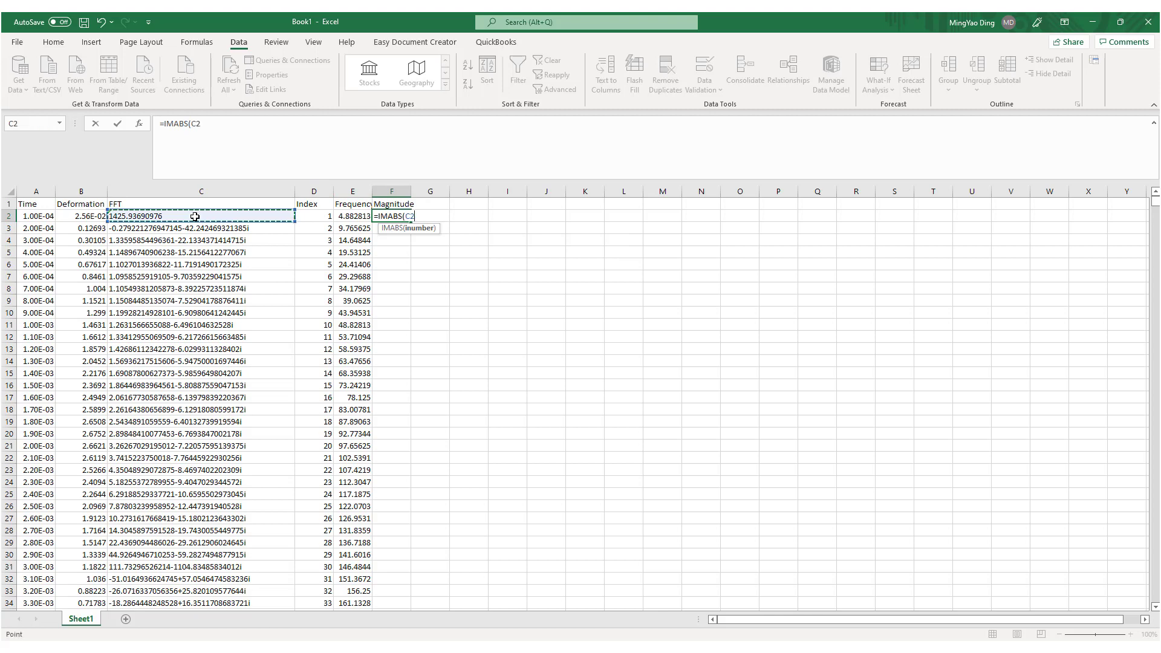
pyautogui.hotkey('ctrl', 'Return')
# Step: Fill the IMABS formula down to F2049 and return to the top of the sheet
pyautogui.hotkey('ctrl', 'c')
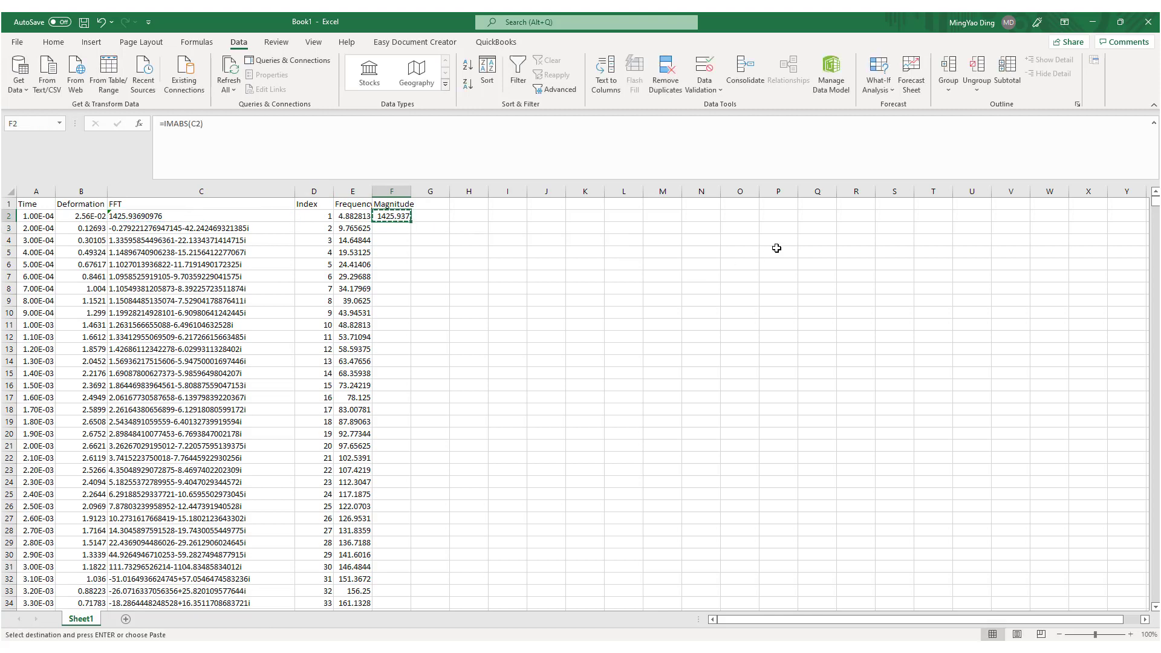
pyautogui.moveTo(1156, 206); pyautogui.dragTo(1155, 620)
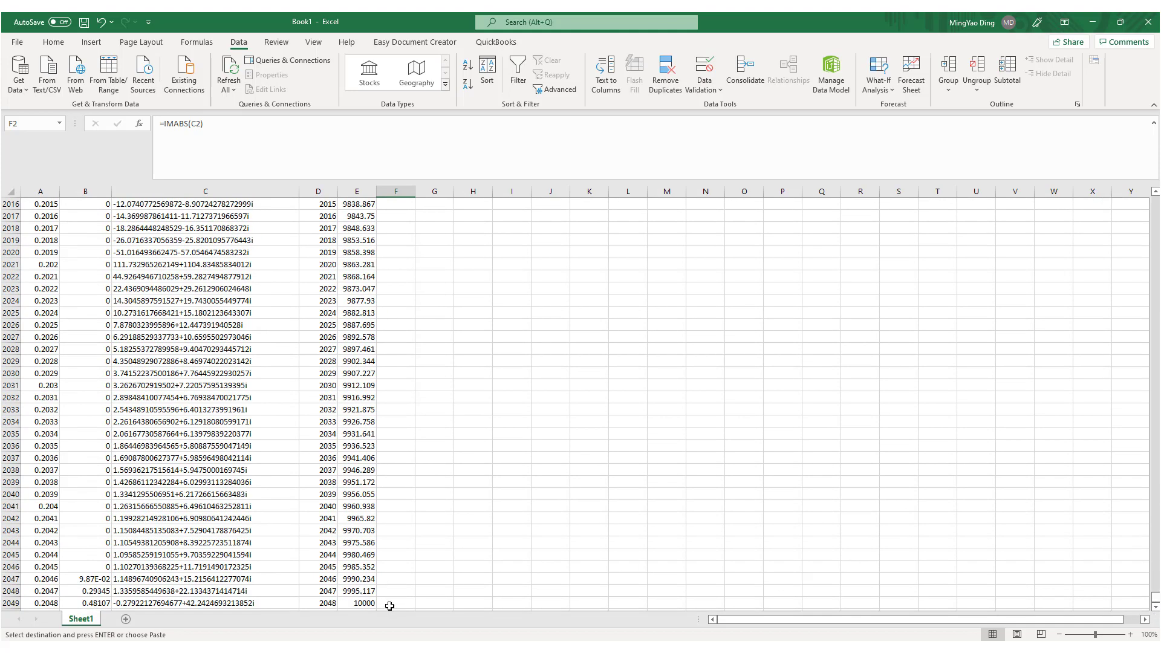
pyautogui.keyDown('shift'); pyautogui.click(390, 606); pyautogui.keyUp('shift')
pyautogui.hotkey('ctrl', 'v')
pyautogui.hotkey('ctrl', 'BackSpace')
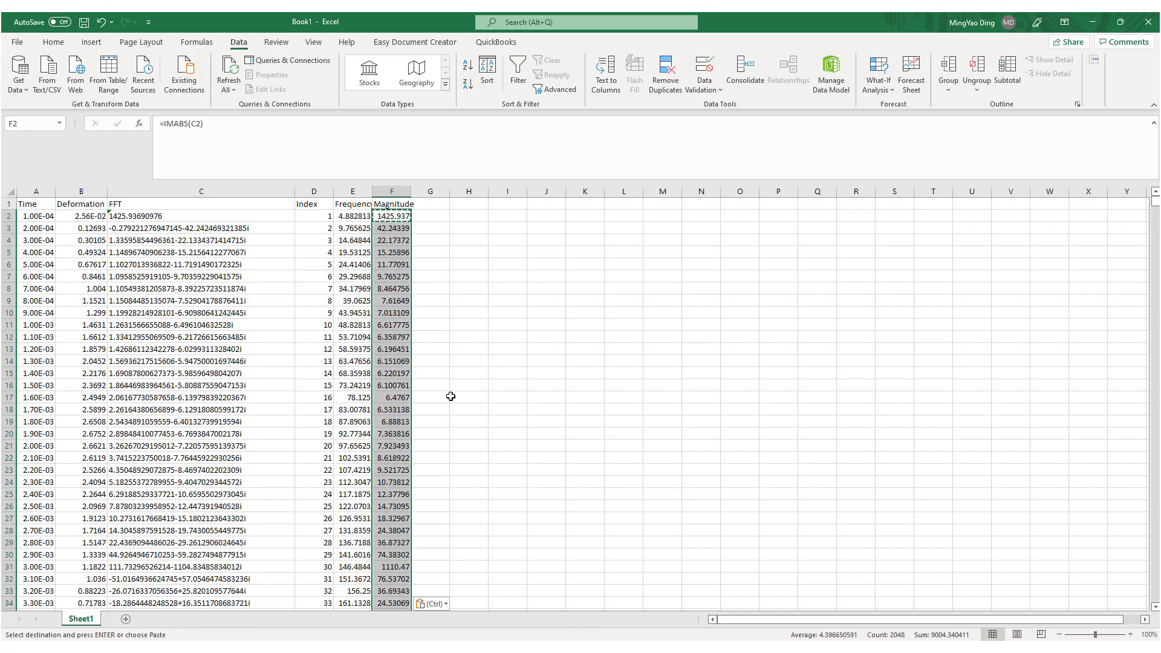
pyautogui.click(354, 216)
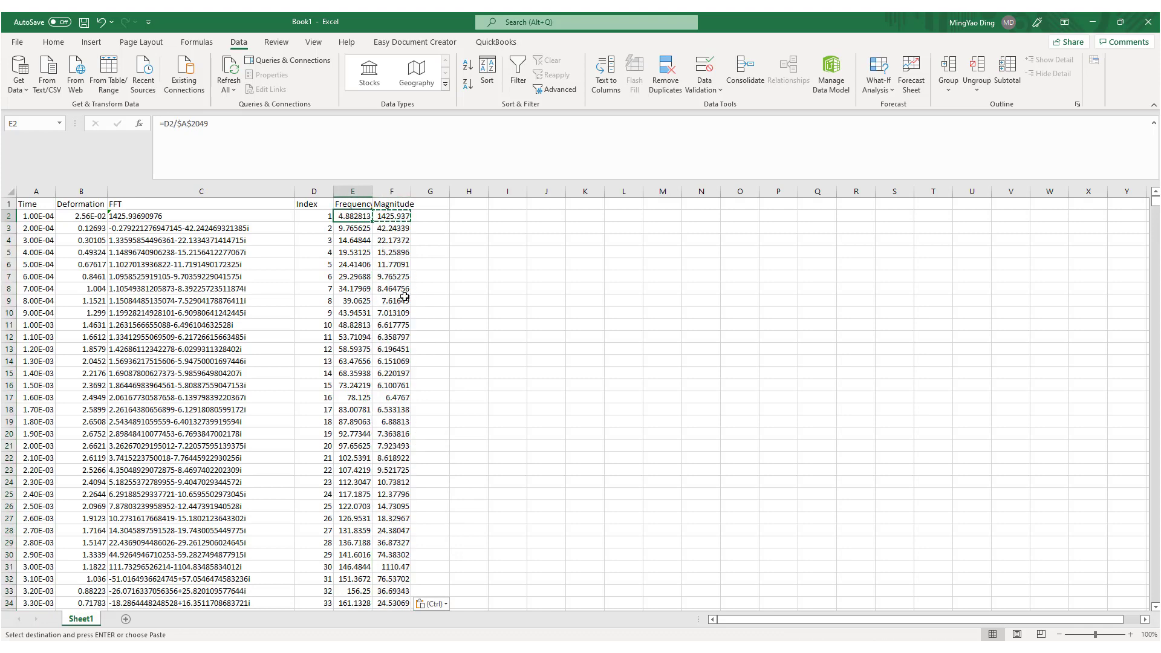
# Step: Select E2:F206 and insert a Scatter with Smooth Lines and Markers chart of Magnitude versus Frequency
pyautogui.scroll(-3, 369, 272)
pyautogui.scroll(3, 405, 330)
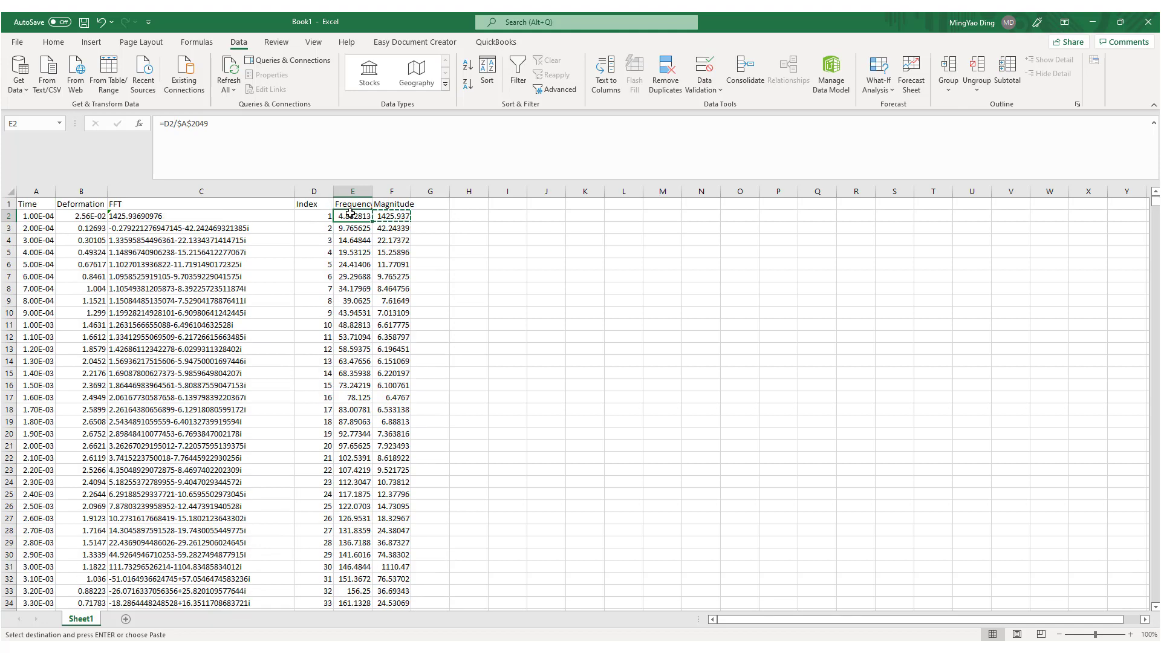
pyautogui.moveTo(1154, 204); pyautogui.dragTo(1155, 240)
pyautogui.keyDown('shift'); pyautogui.click(401, 265); pyautogui.keyUp('shift')
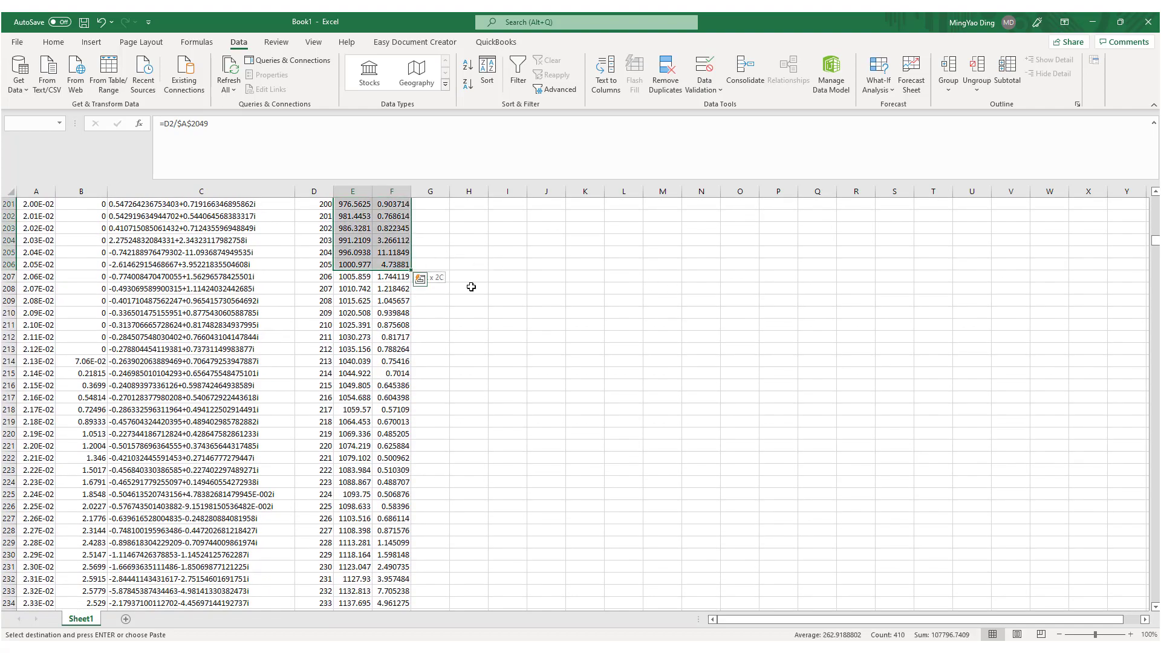
pyautogui.scroll(20, 489, 293)
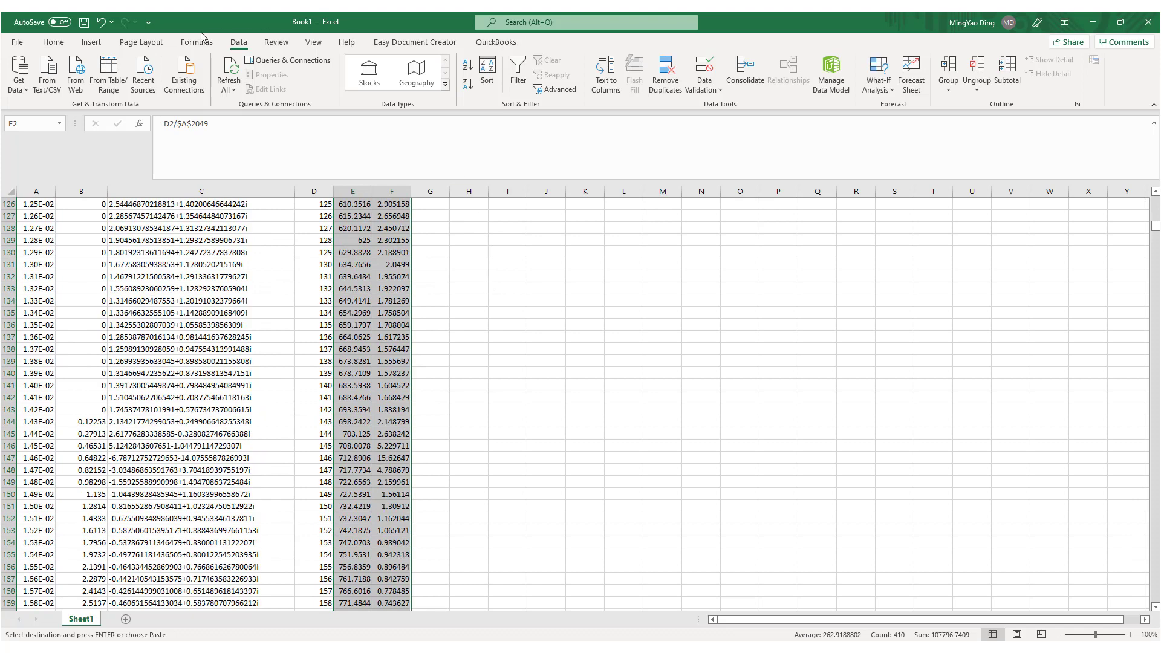
pyautogui.click(91, 42)
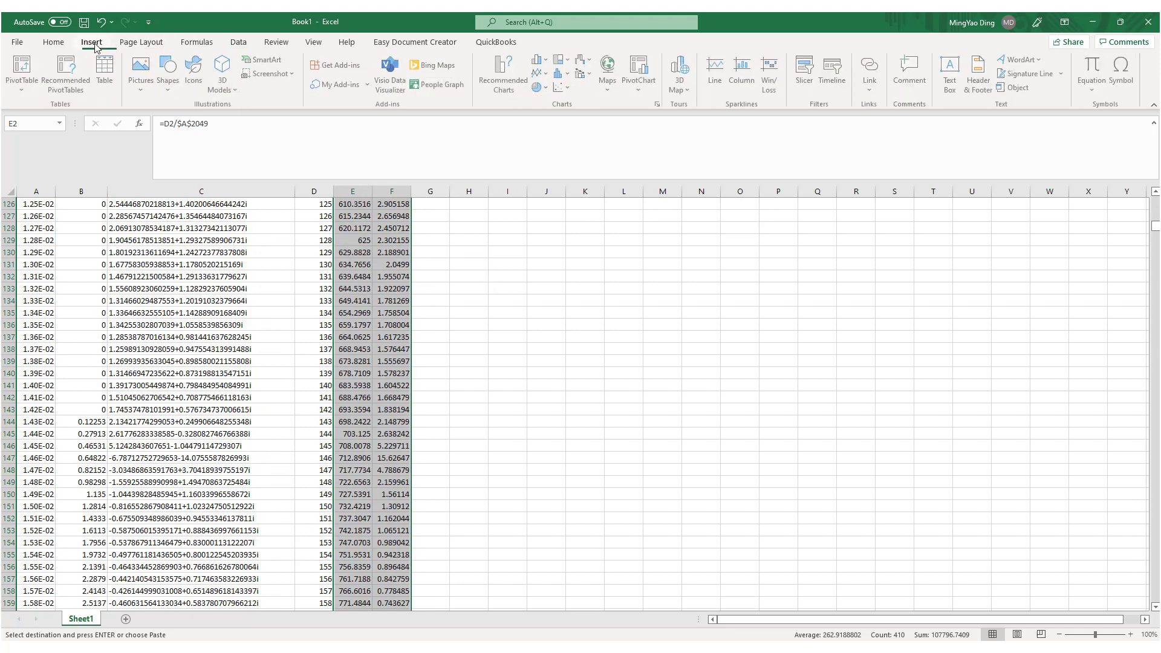
pyautogui.click(562, 87)
pyautogui.click(607, 139)
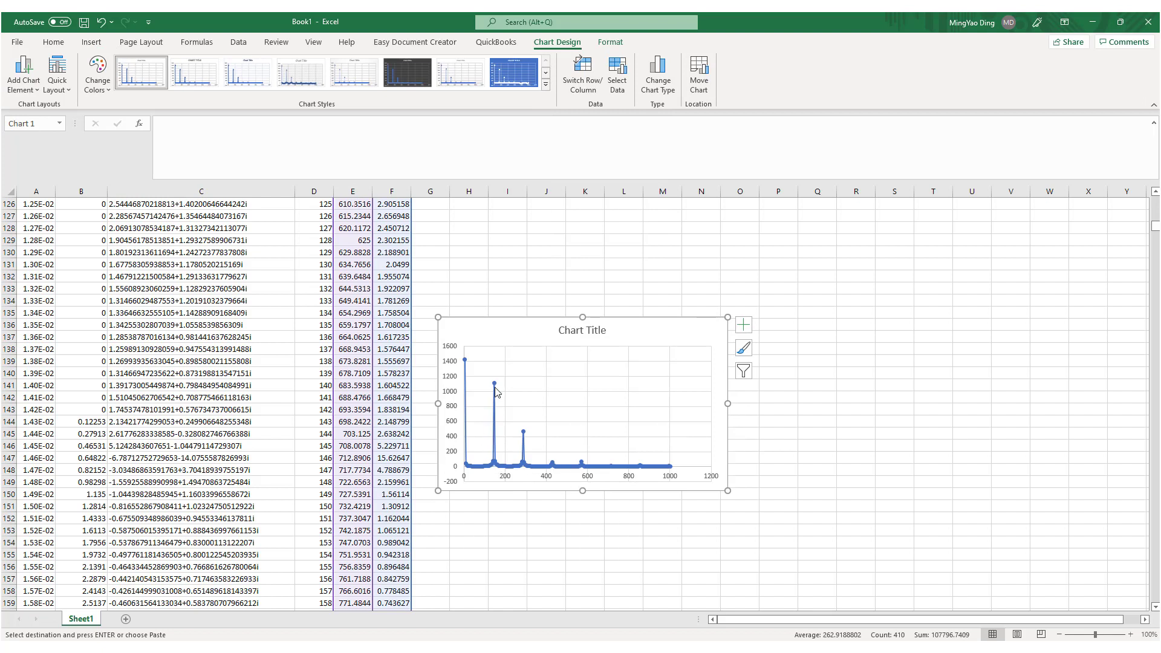
# Step: Show the modal frequencies (141.96, 283.95, 426.01 Hz) and compare them with the Excel chart's peaks
pyautogui.moveTo(495, 388)
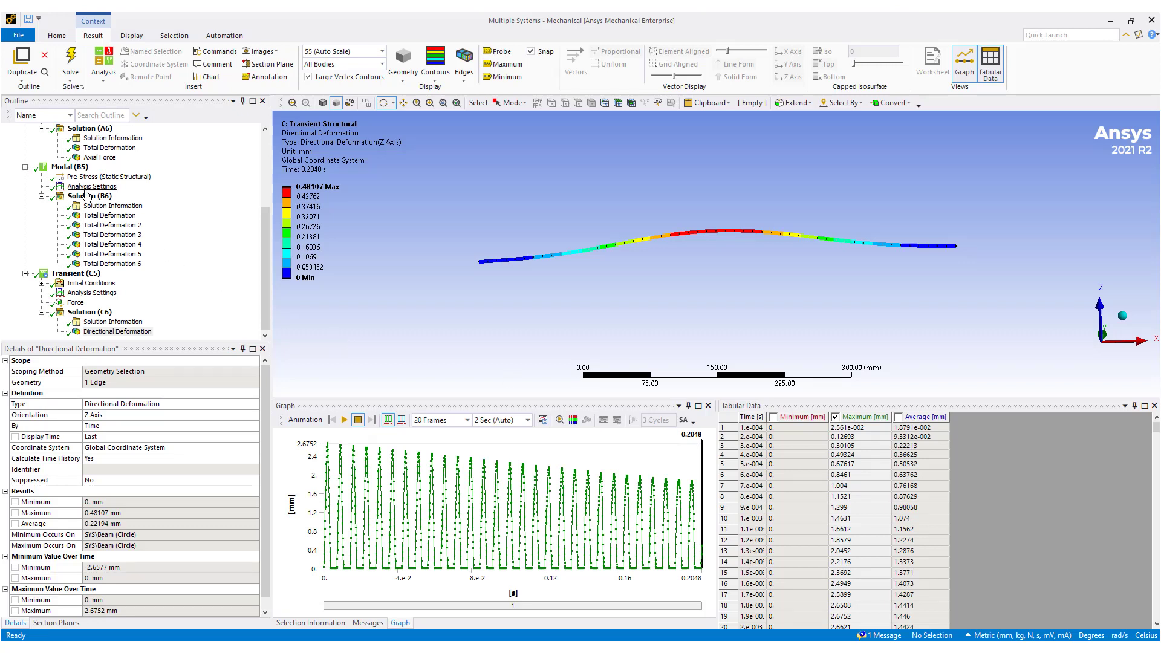
pyautogui.click(87, 195)
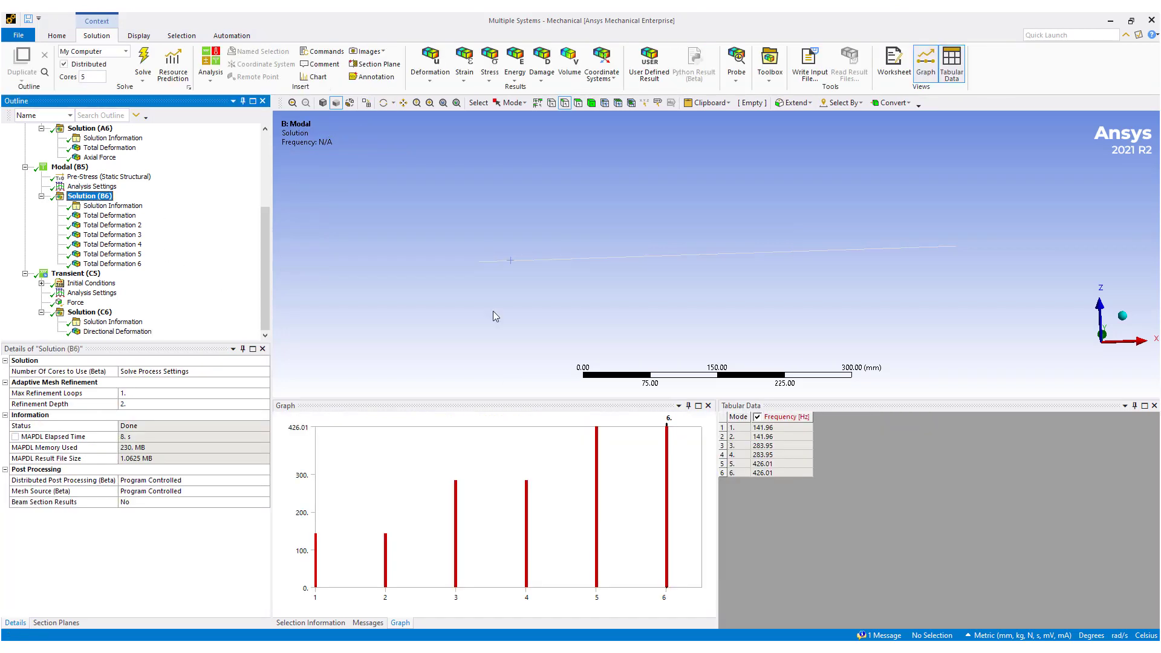
pyautogui.click(1110, 20)
pyautogui.scroll(9, 398, 312)
pyautogui.scroll(-5, 398, 313)
pyautogui.scroll(-4, 397, 313)
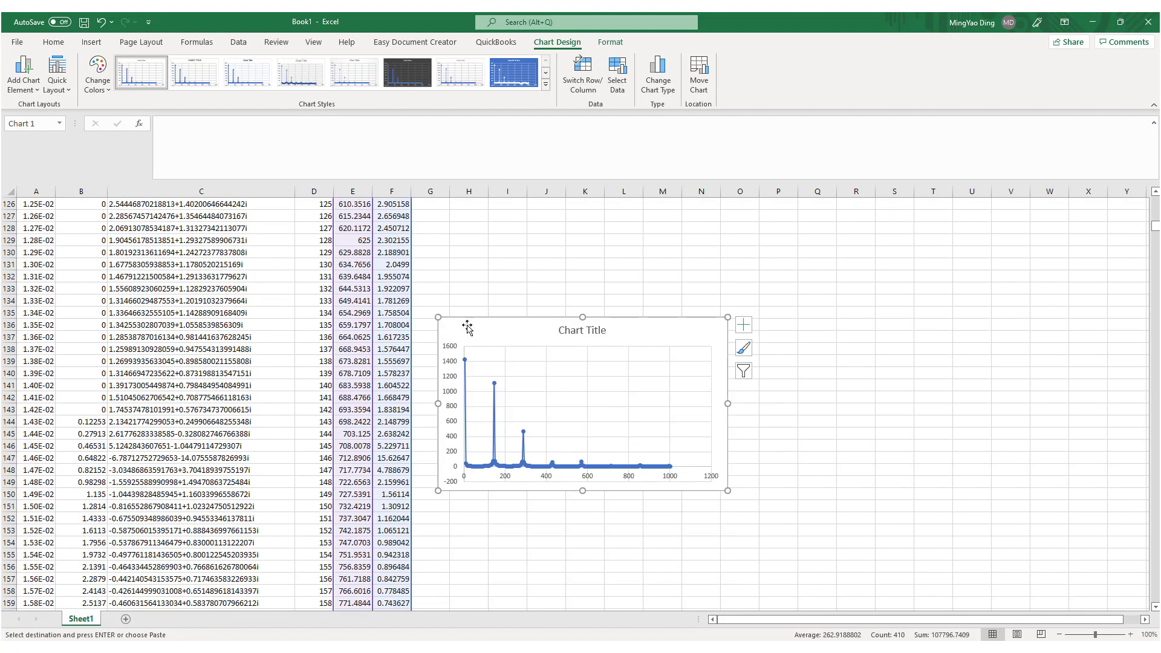
pyautogui.moveTo(495, 387)
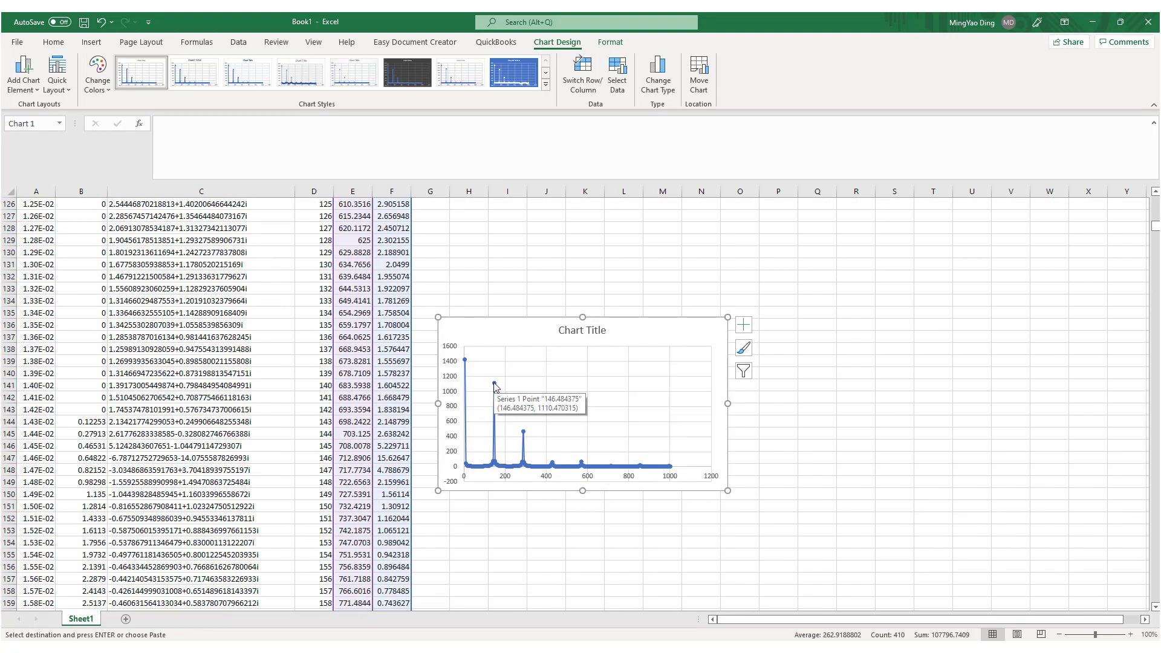
pyautogui.moveTo(524, 434)
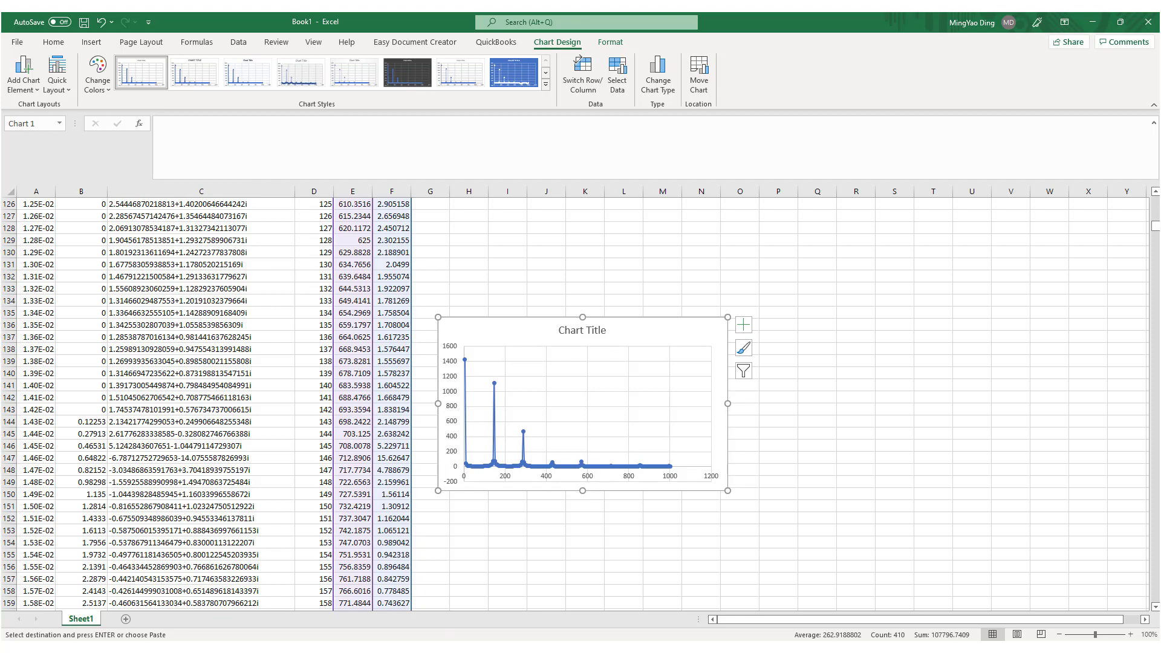
pyautogui.hotkey('alt', 'Tab')
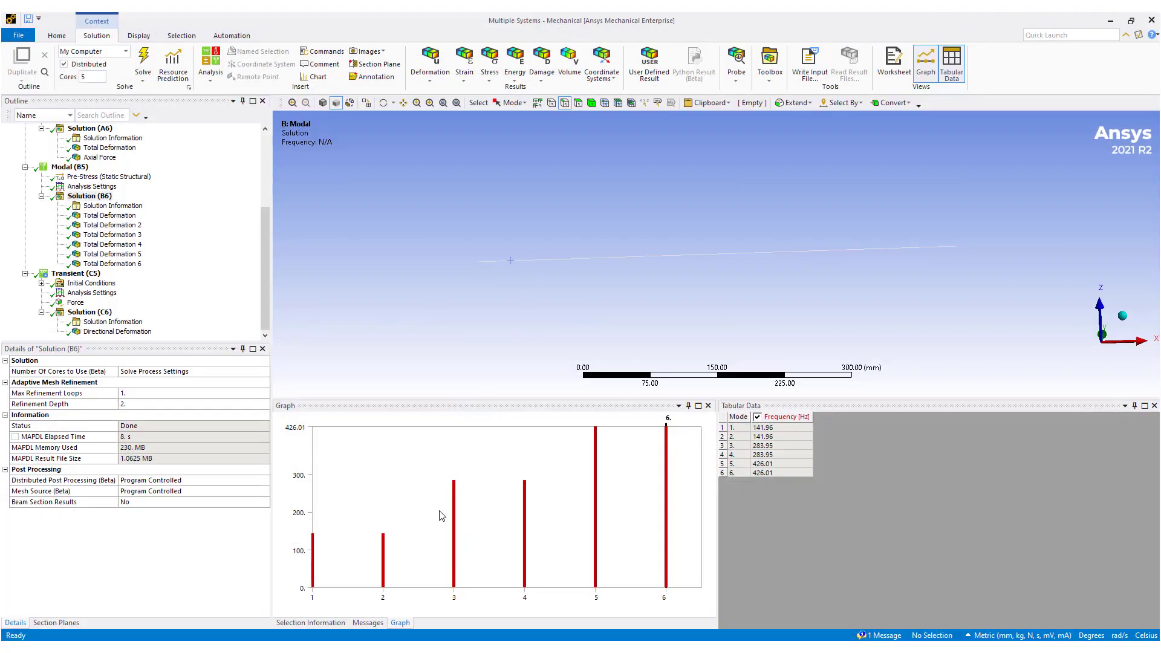
# Step: Check the Excel spectrum chart again, then return to Ansys Mechanical's outline
pyautogui.click(1110, 21)
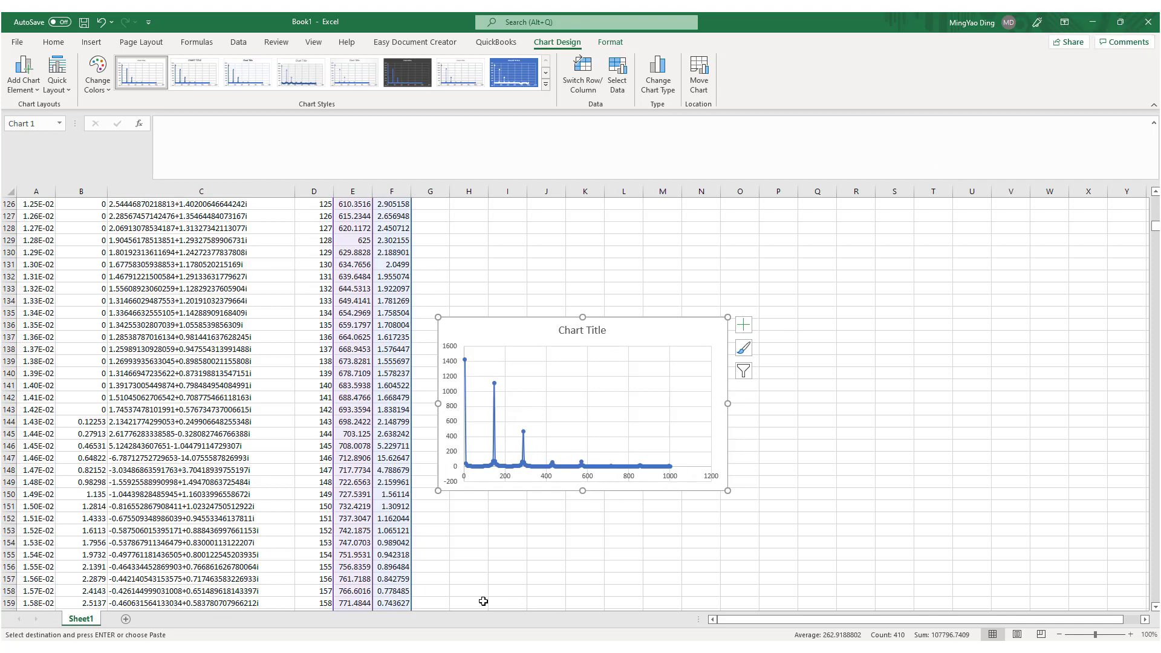
pyautogui.click(1092, 22)
pyautogui.scroll(5, 139, 327)
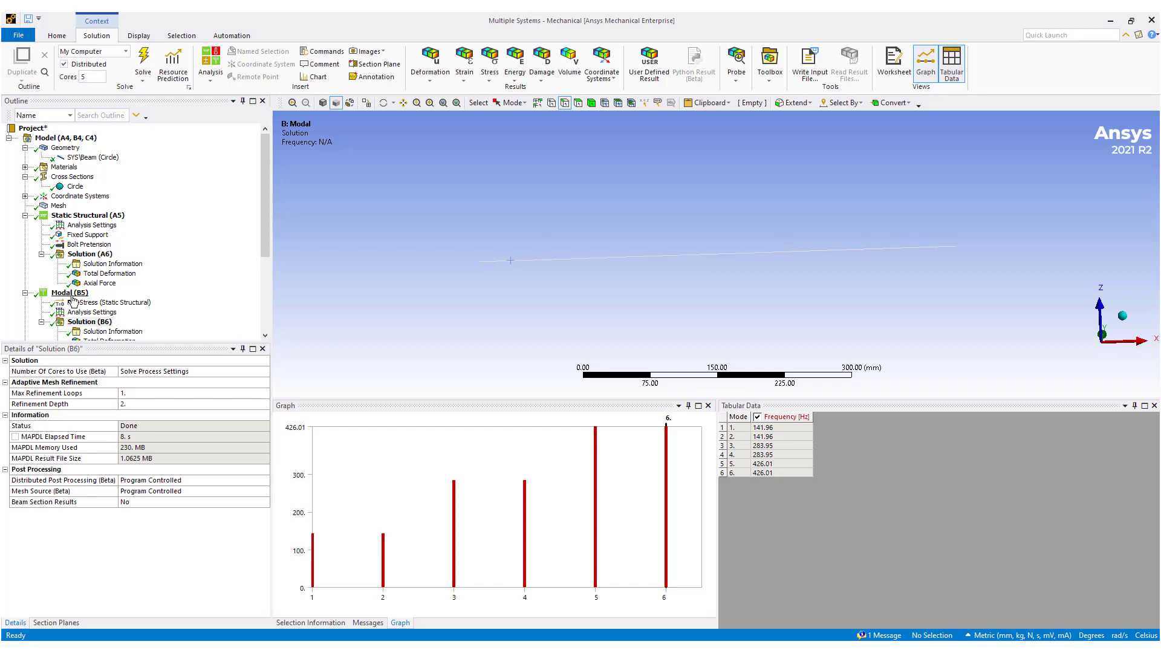
pyautogui.scroll(-1, 71, 299)
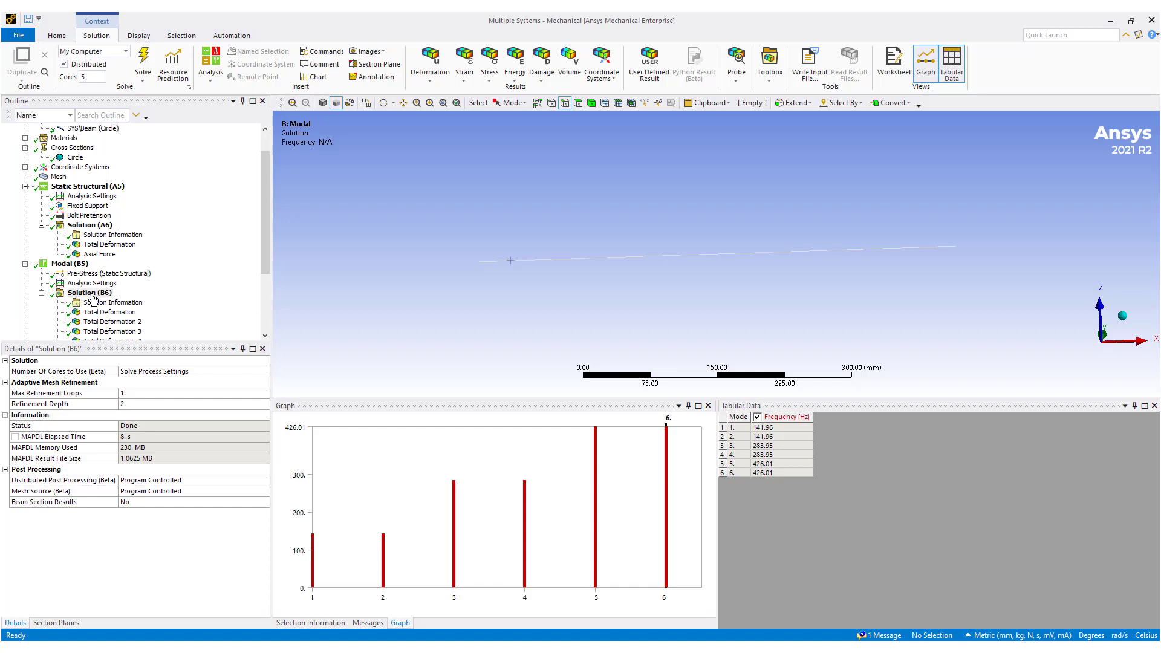
pyautogui.scroll(-4, 97, 301)
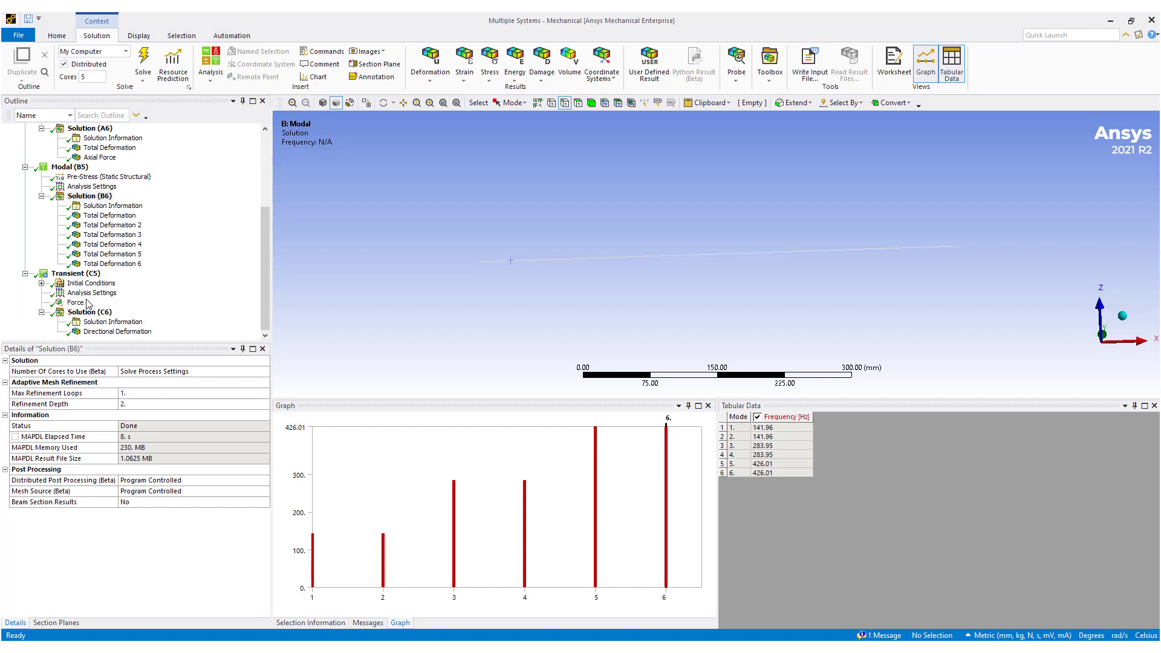
# Step: Animate the transient Z directional deformation, orbiting the beam, then stop and return to Excel
pyautogui.click(76, 303)
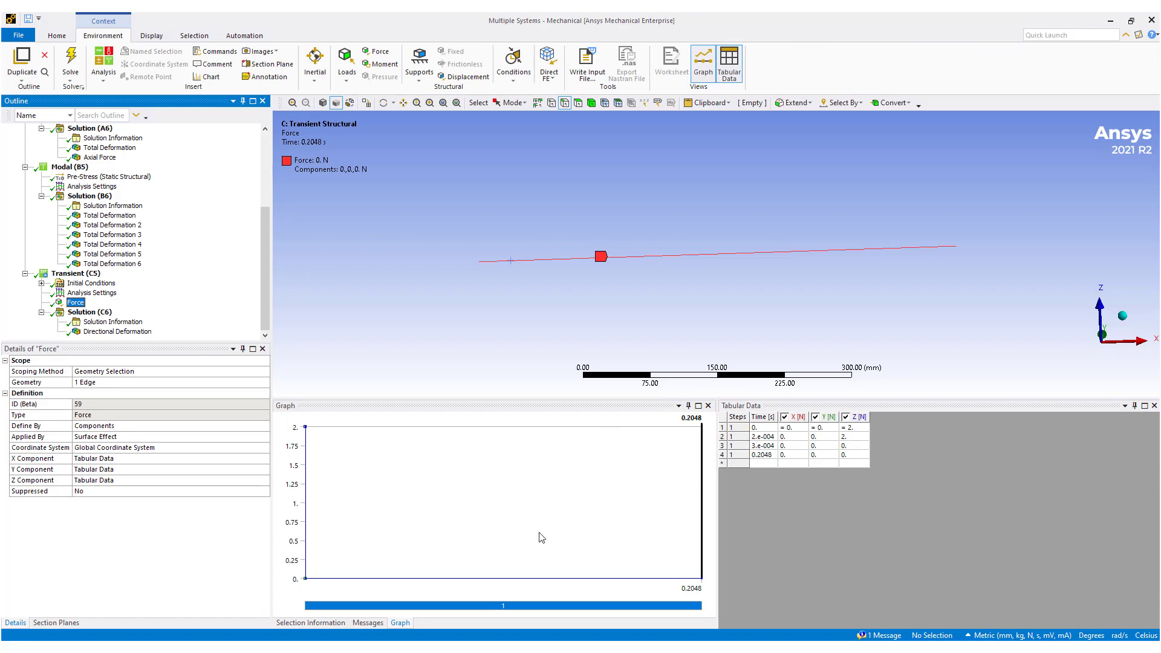
pyautogui.click(145, 332)
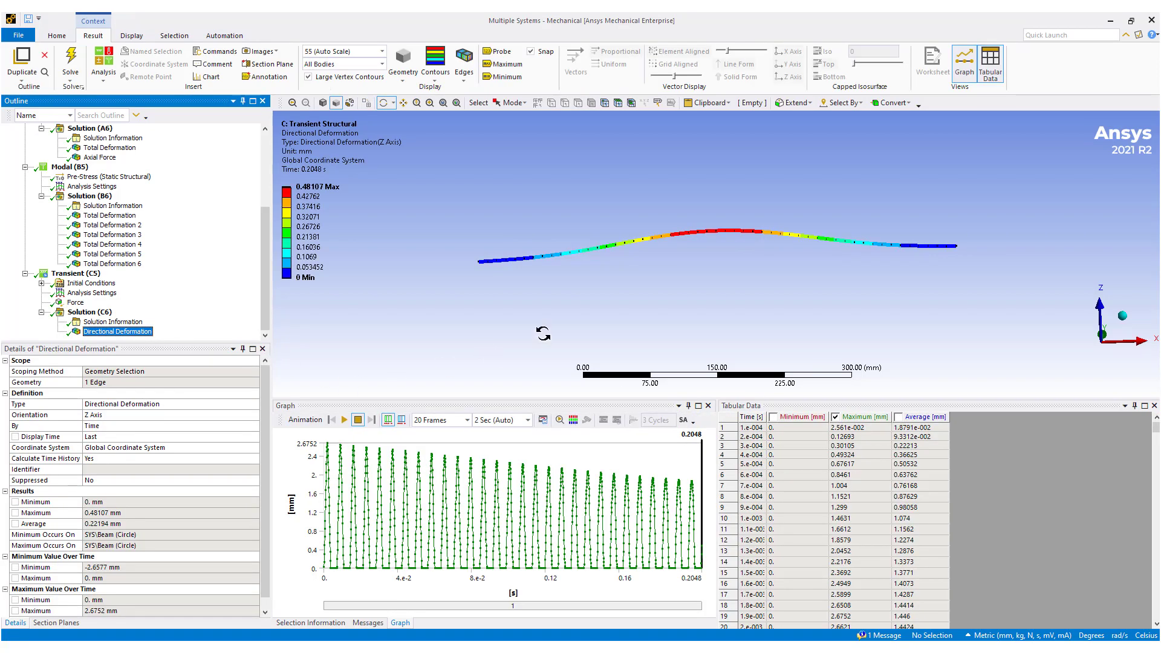
pyautogui.click(344, 420)
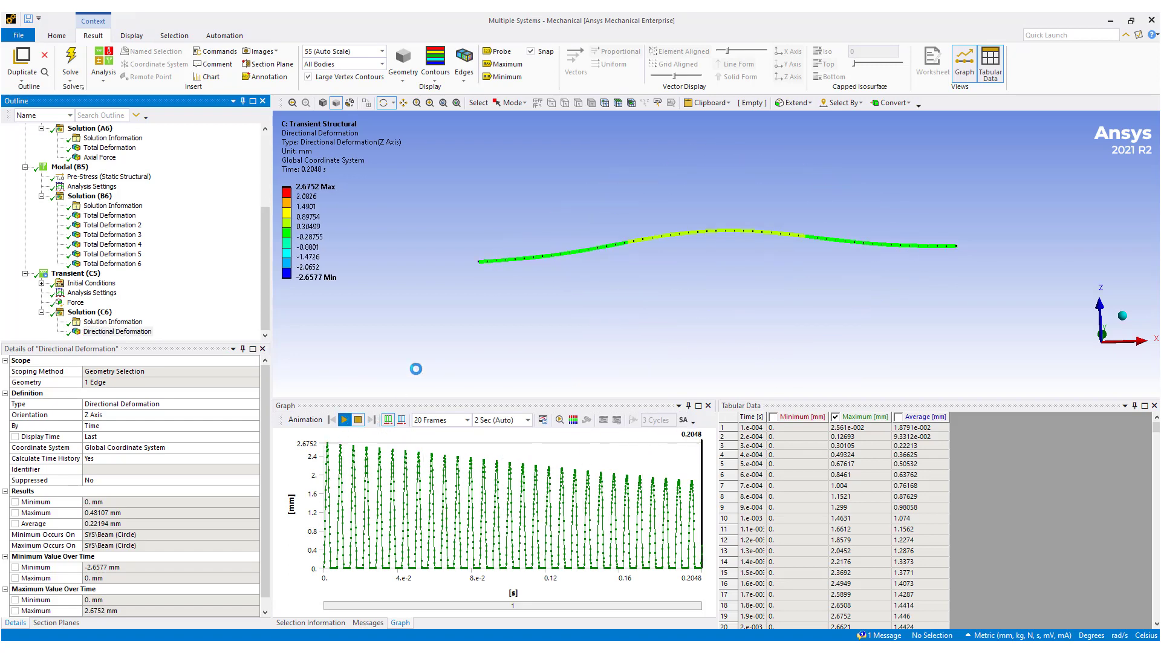
pyautogui.moveTo(415, 368)
pyautogui.mouseDown()
pyautogui.moveTo(705, 368)
pyautogui.moveTo(834, 332)
pyautogui.moveTo(976, 330)
pyautogui.mouseUp()
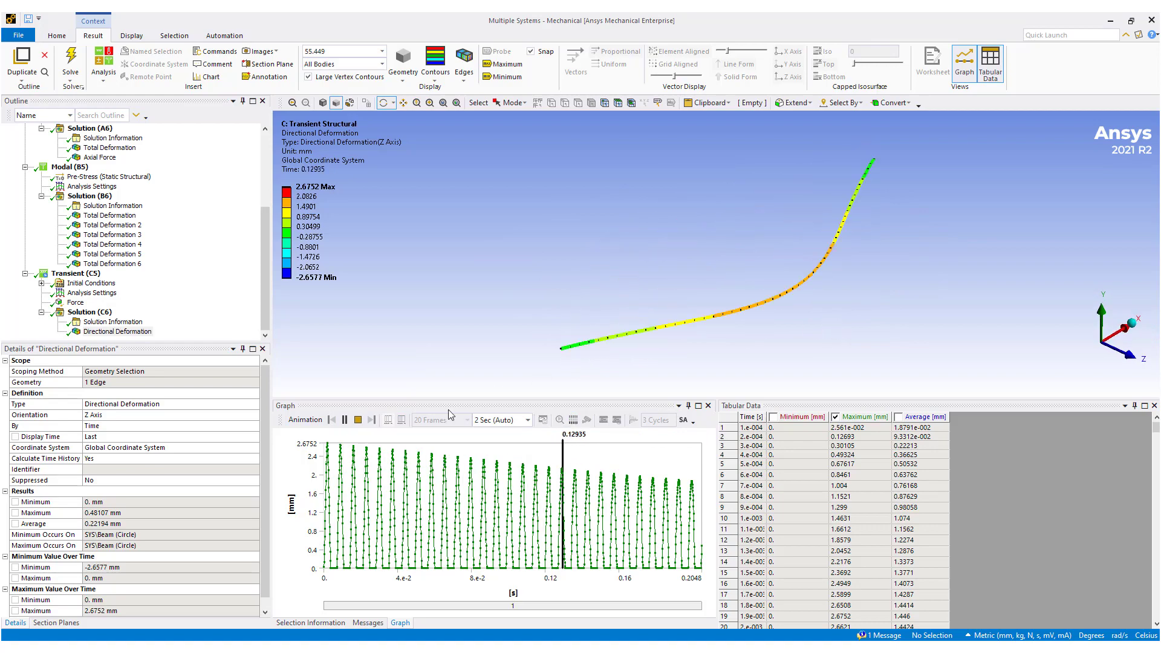
pyautogui.click(357, 419)
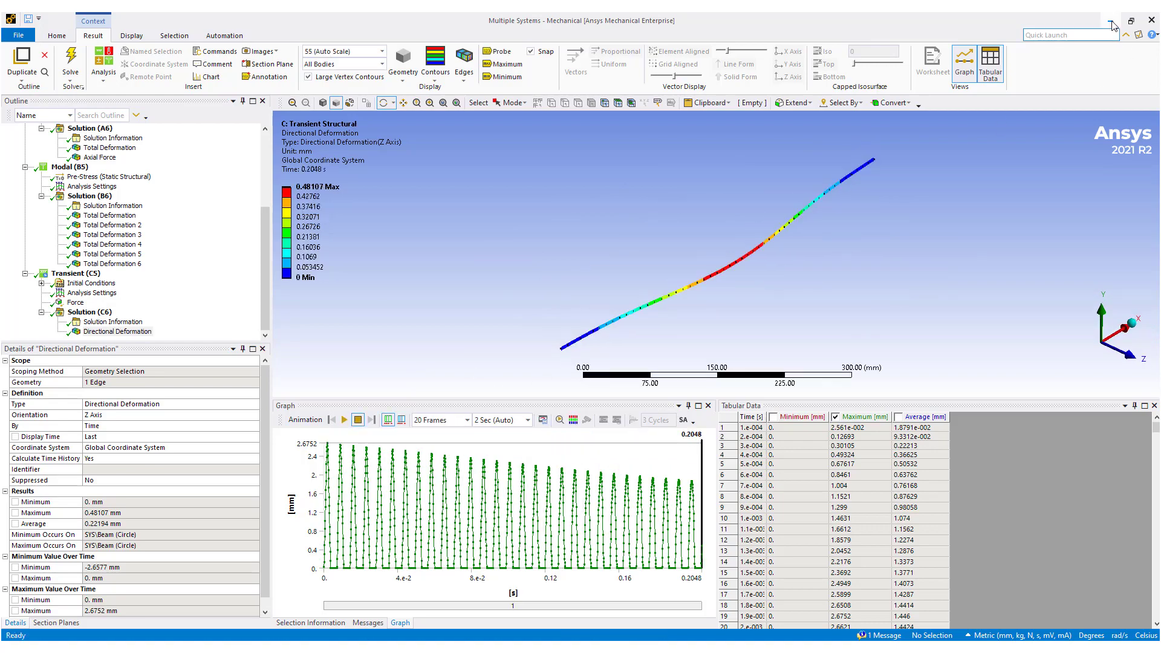
pyautogui.hotkey('alt', 'Tab')
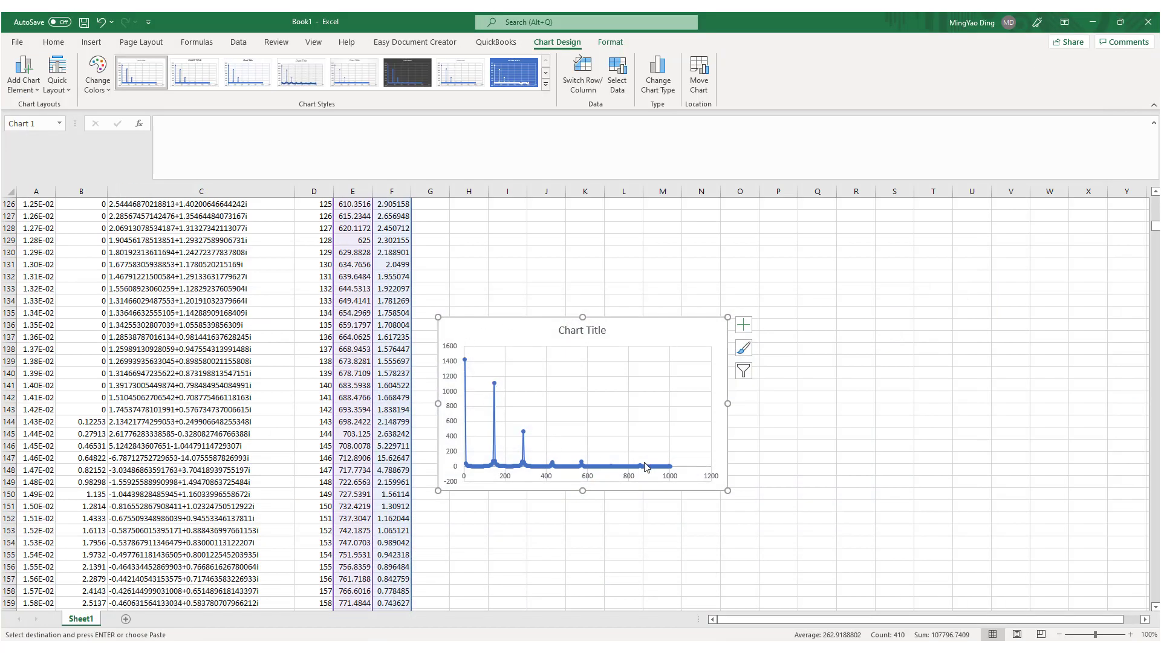